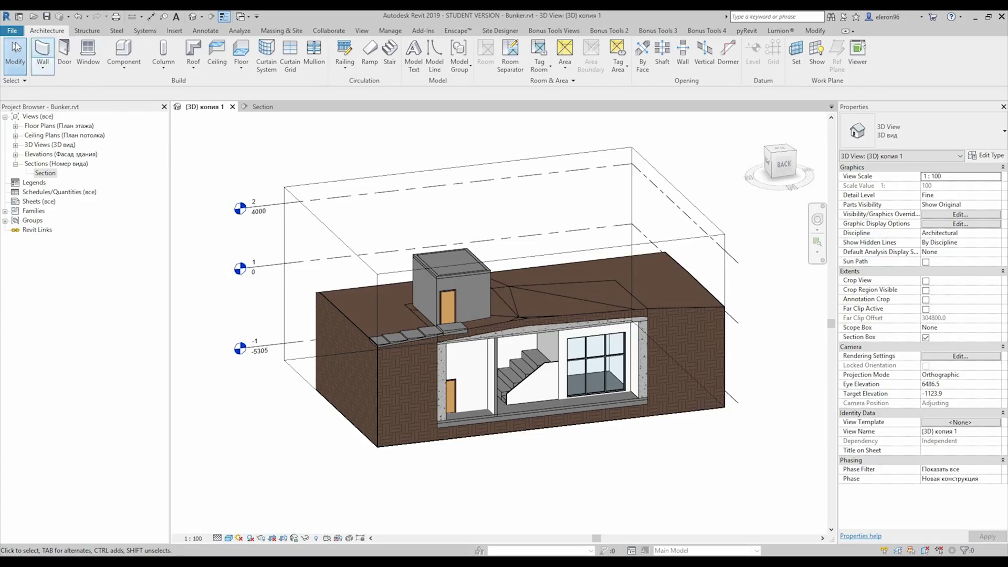
Create a new project based on the Architectural Template.
{"action": "left_click", "coordinate": [13, 31]}
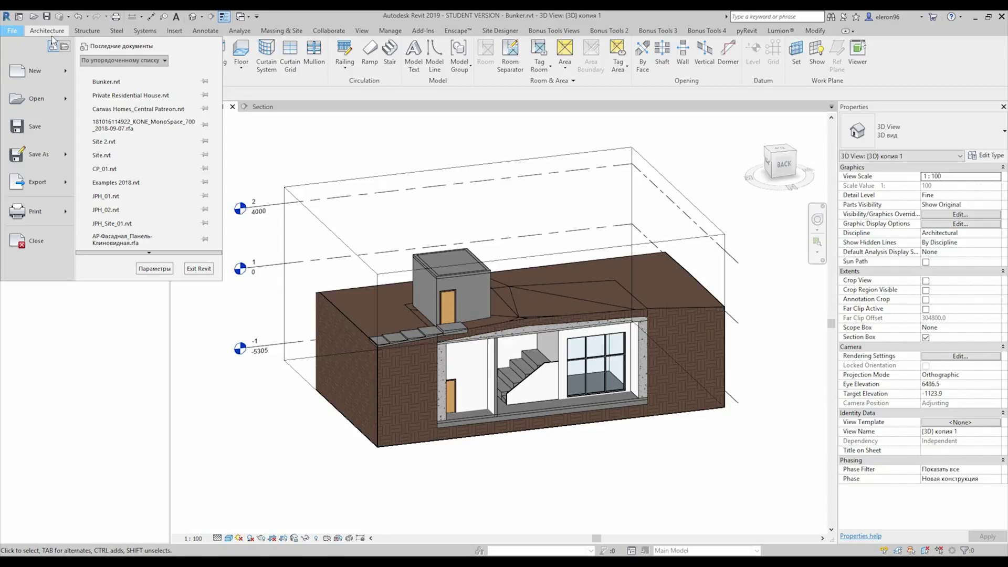
{"action": "mouse_move", "coordinate": [70, 71]}
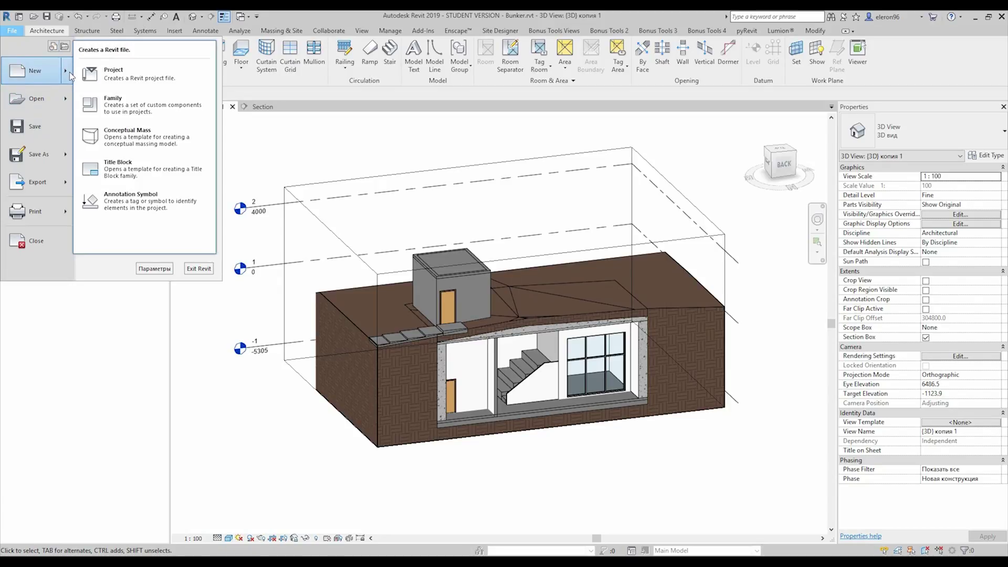
{"action": "left_click", "coordinate": [131, 73]}
{"action": "left_click", "coordinate": [449, 266]}
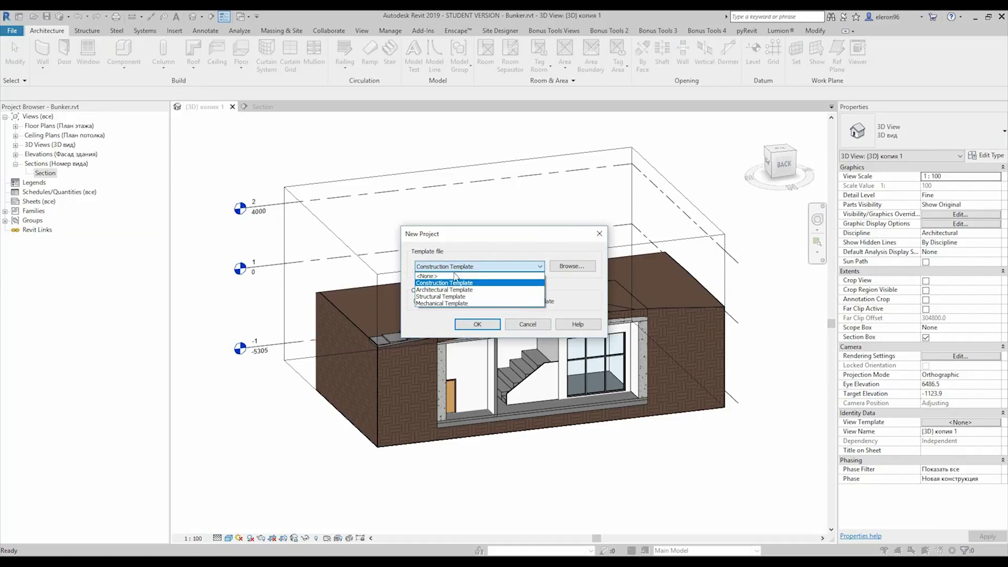
{"action": "left_click", "coordinate": [450, 284]}
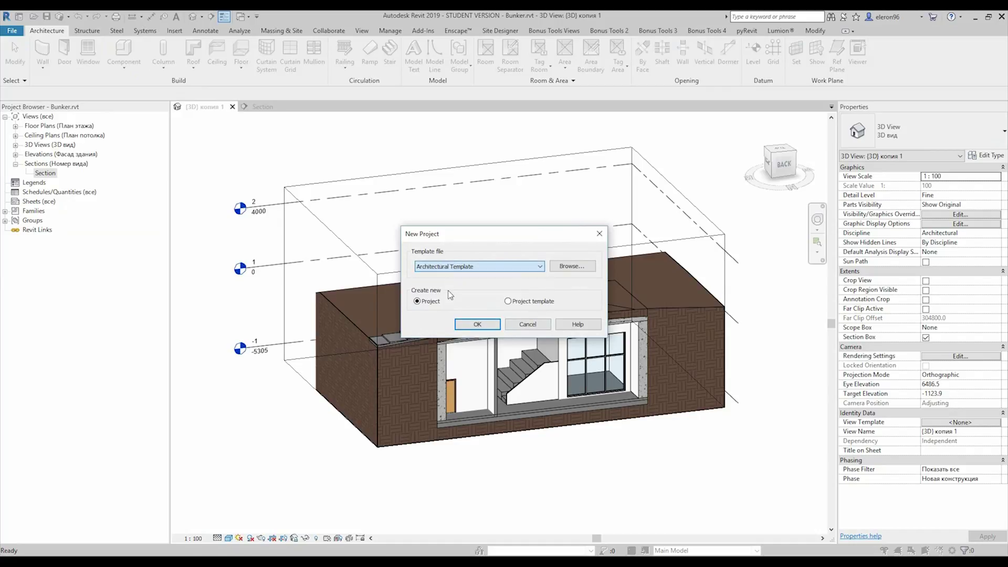
{"action": "left_click", "coordinate": [475, 324]}
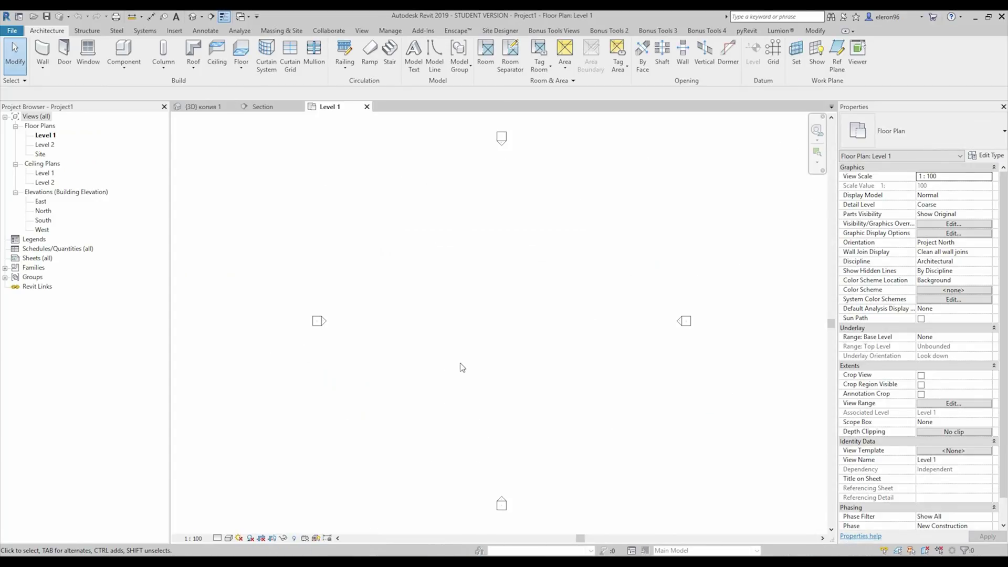
Create an initial toposurface from two placed points and finish it.
{"action": "left_click", "coordinate": [284, 32]}
{"action": "left_click", "coordinate": [246, 53]}
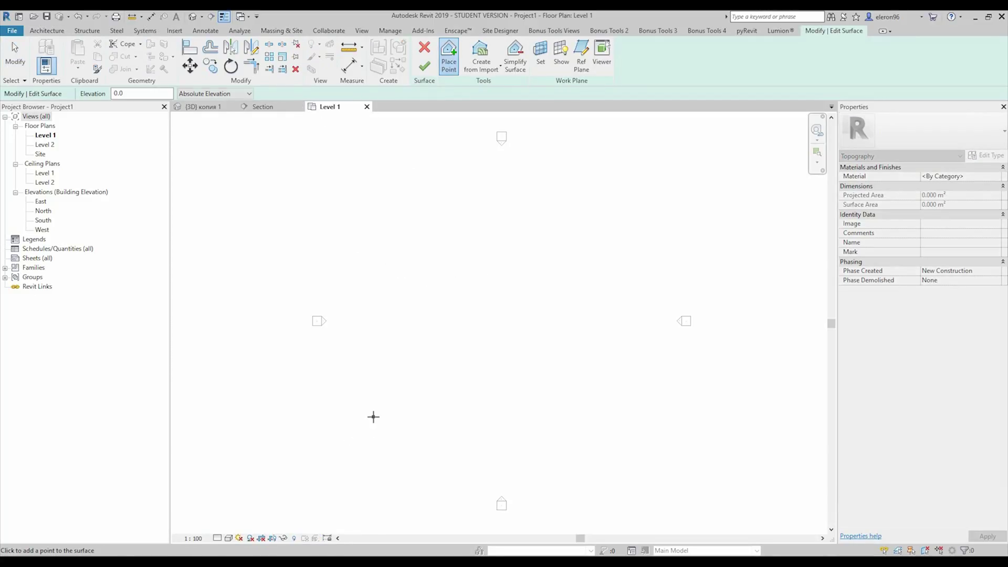
{"action": "left_click", "coordinate": [652, 193]}
{"action": "left_click", "coordinate": [654, 423]}
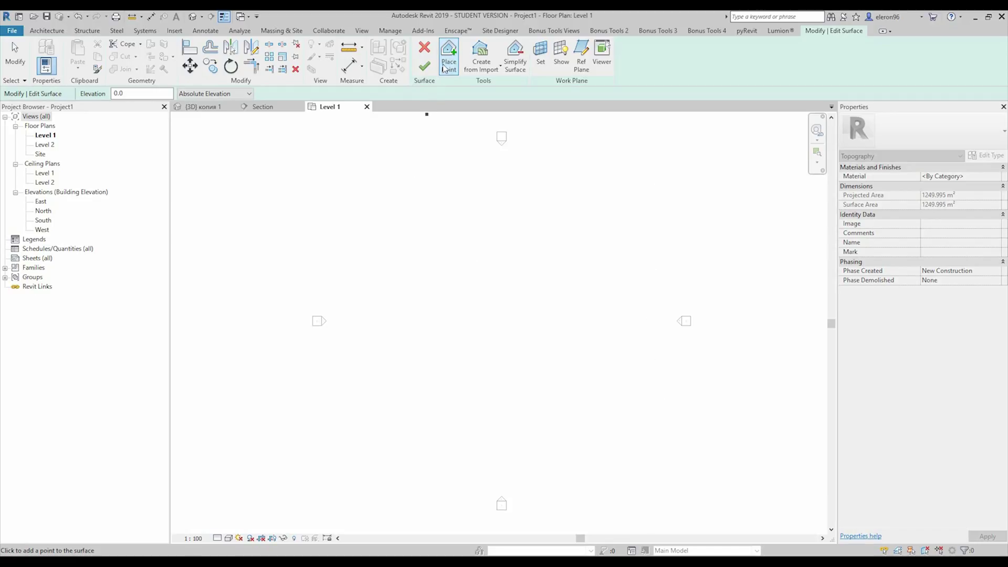
{"action": "left_click", "coordinate": [424, 65]}
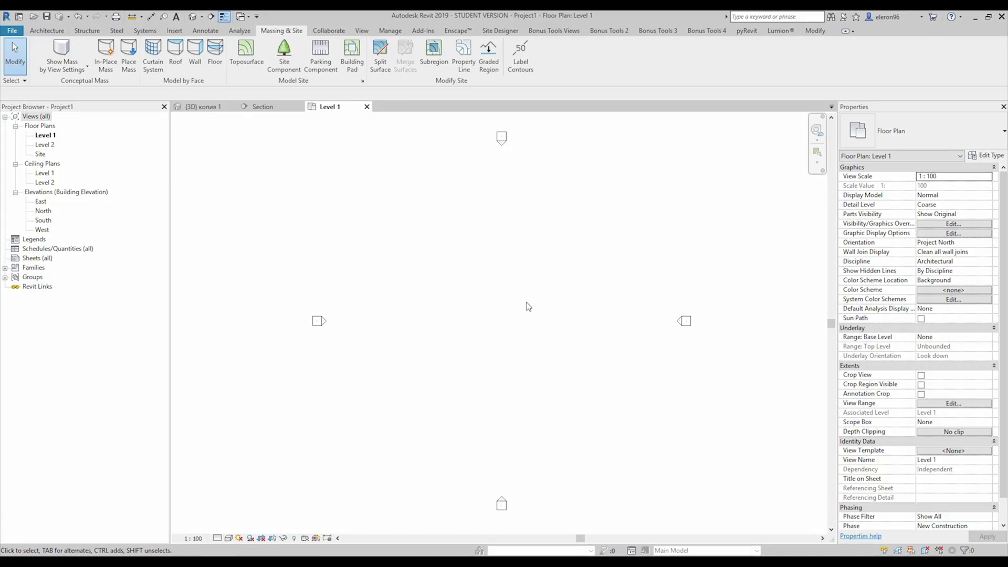
In the Site plan, edit the toposurface and drag its four corner points outward into a square.
{"action": "double_click", "coordinate": [41, 154]}
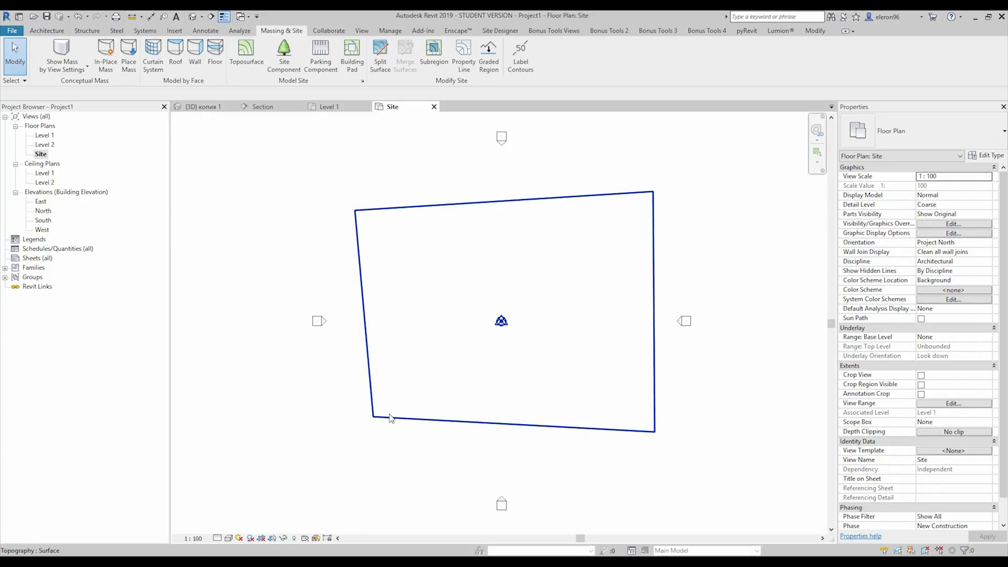
{"action": "left_click", "coordinate": [393, 418]}
{"action": "left_click", "coordinate": [424, 63]}
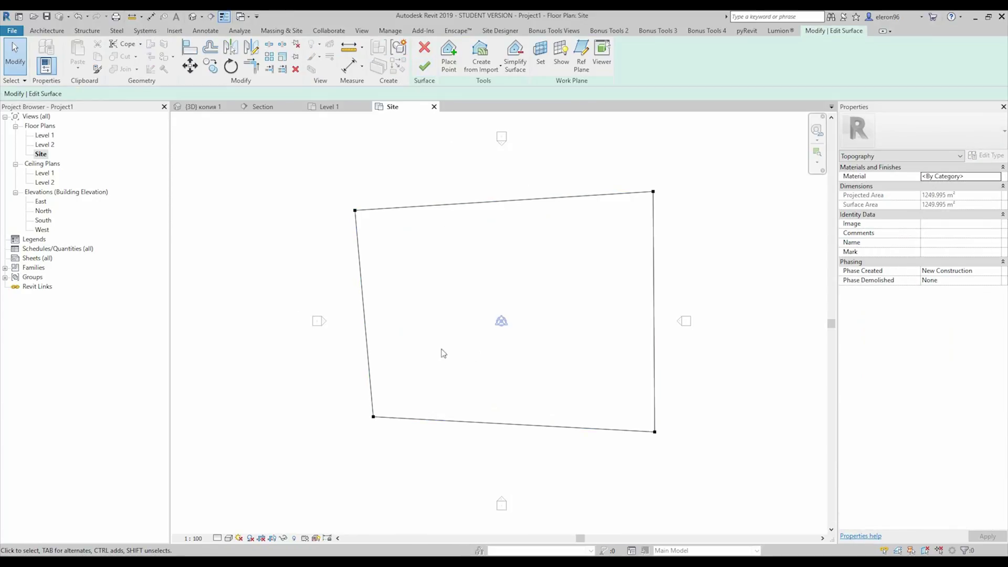
{"action": "left_click_drag", "start_coordinate": [344, 408], "coordinate": [398, 451]}
{"action": "left_click_drag", "start_coordinate": [373, 417], "coordinate": [337, 459]}
{"action": "key", "text": "Escape"}
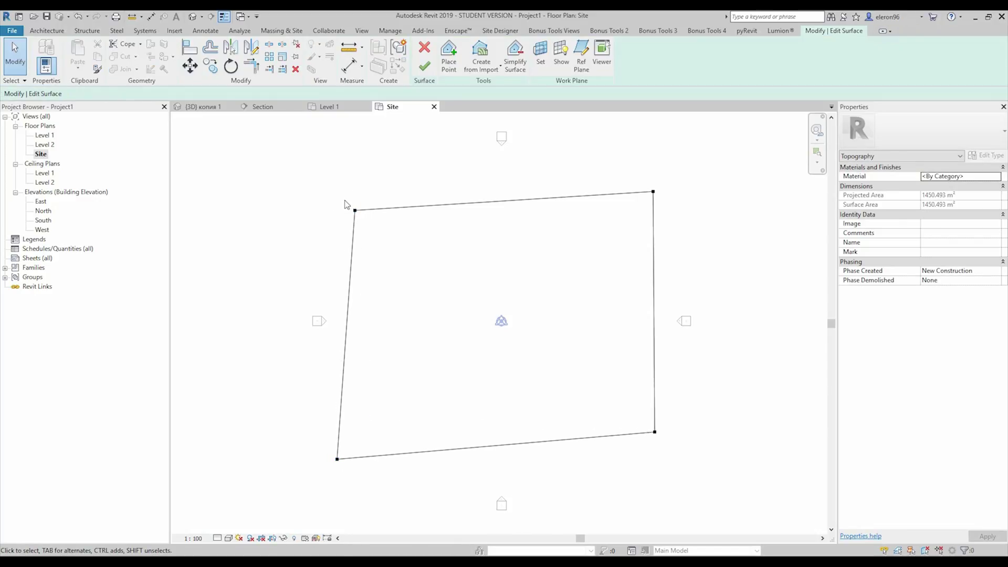
{"action": "left_click_drag", "start_coordinate": [356, 210], "coordinate": [345, 172]}
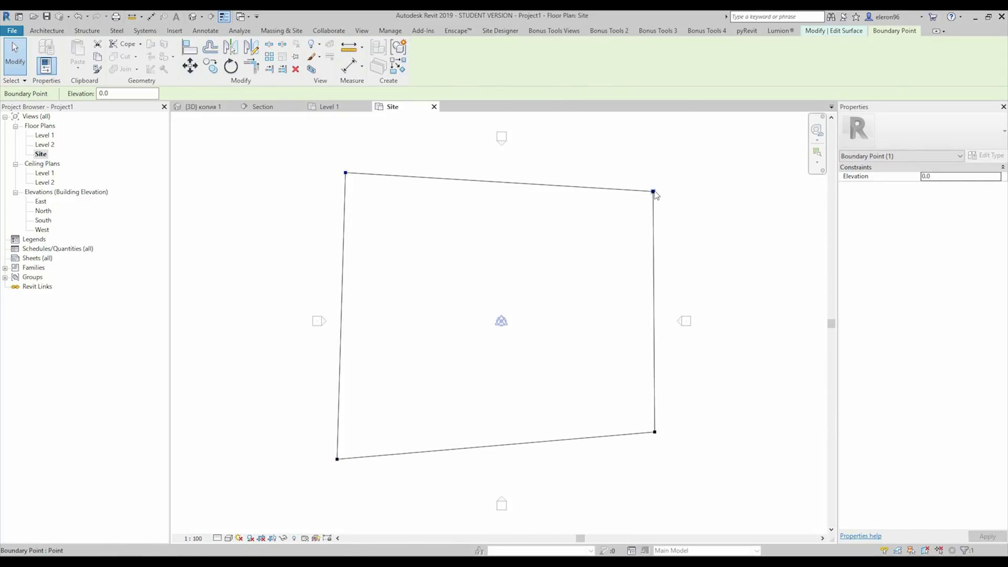
{"action": "left_click_drag", "start_coordinate": [653, 192], "coordinate": [659, 172]}
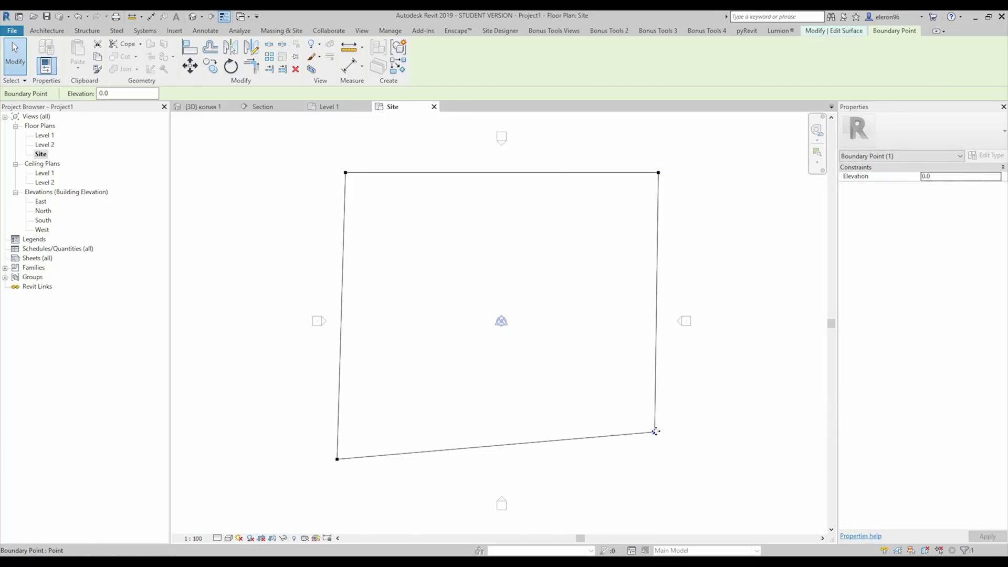
{"action": "left_click_drag", "start_coordinate": [655, 432], "coordinate": [660, 462]}
{"action": "left_click", "coordinate": [619, 142]}
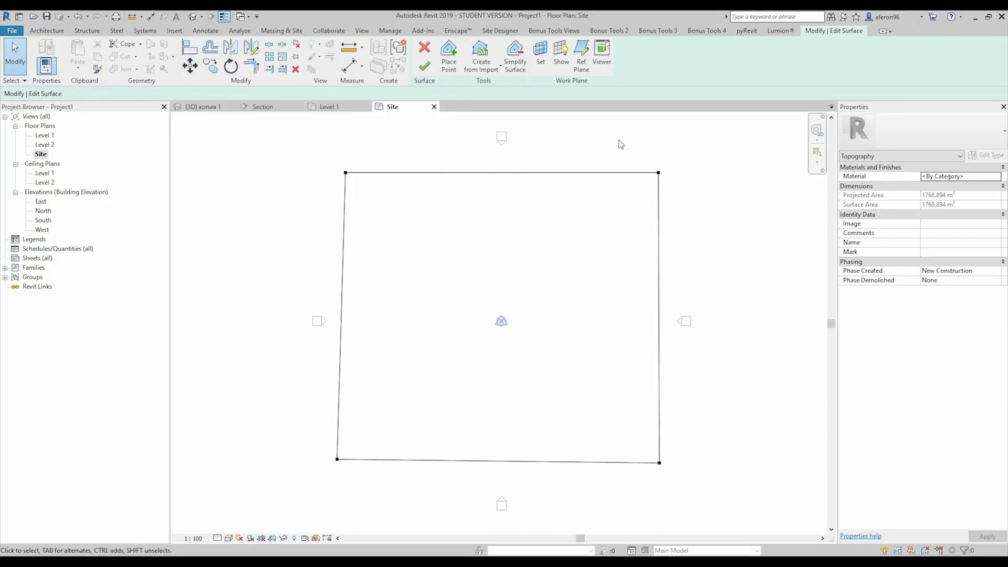
Add eight interior topography points, four on the left side and four on the right.
{"action": "left_click", "coordinate": [452, 68]}
{"action": "left_click", "coordinate": [427, 213]}
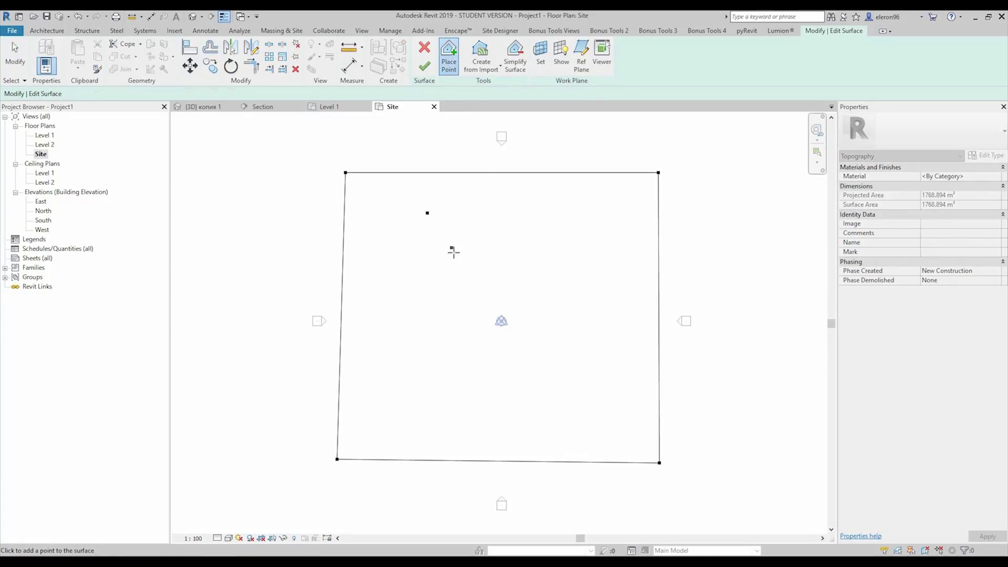
{"action": "left_click", "coordinate": [454, 254]}
{"action": "left_click", "coordinate": [466, 302]}
{"action": "left_click", "coordinate": [429, 432]}
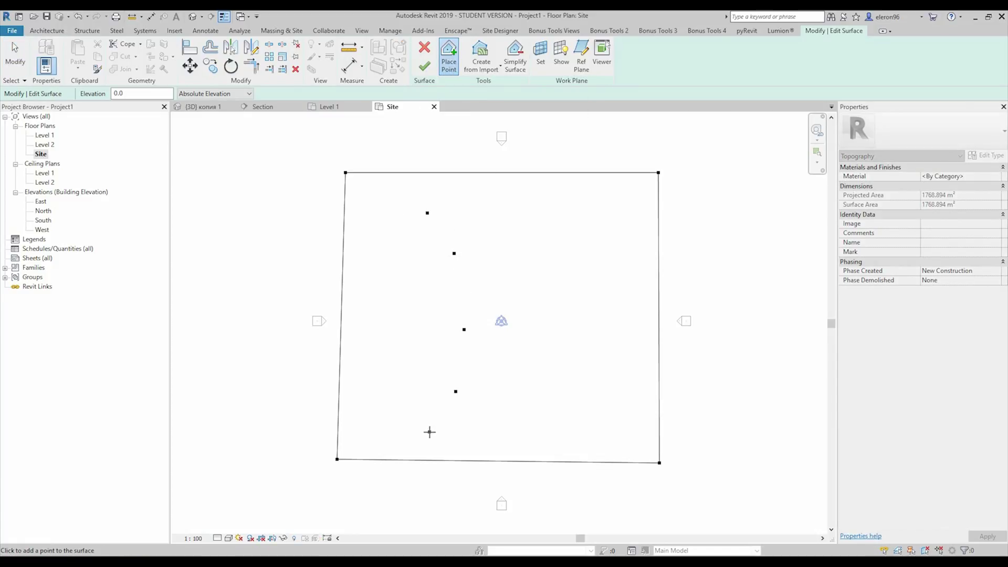
{"action": "left_click", "coordinate": [557, 208]}
{"action": "left_click", "coordinate": [579, 288]}
{"action": "left_click", "coordinate": [585, 369]}
{"action": "left_click", "coordinate": [568, 430]}
{"action": "key", "text": "Escape"}
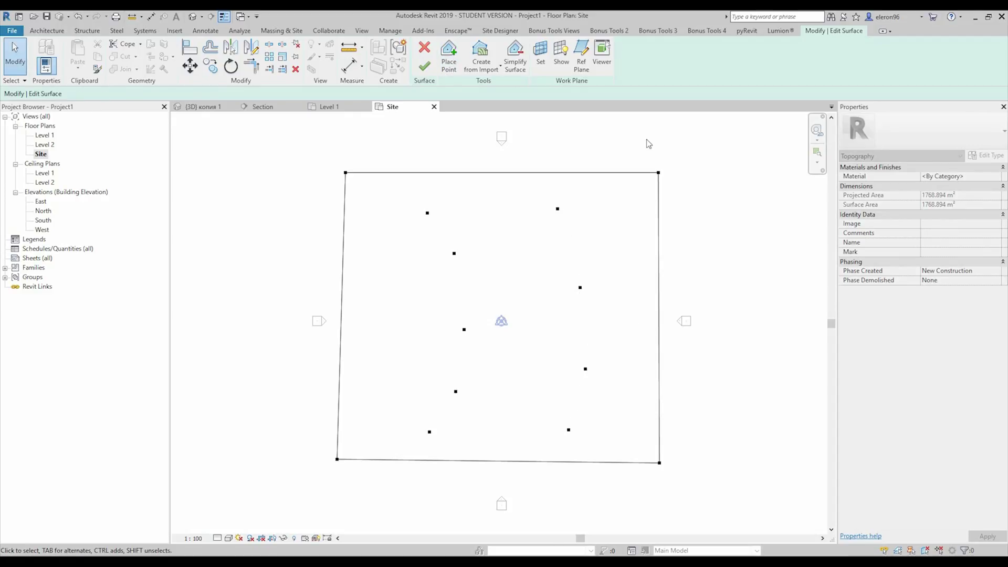
Set the two right-edge corner points to elevation 10000.
{"action": "left_click_drag", "start_coordinate": [643, 135], "coordinate": [703, 508]}
{"action": "left_click", "coordinate": [948, 177]}
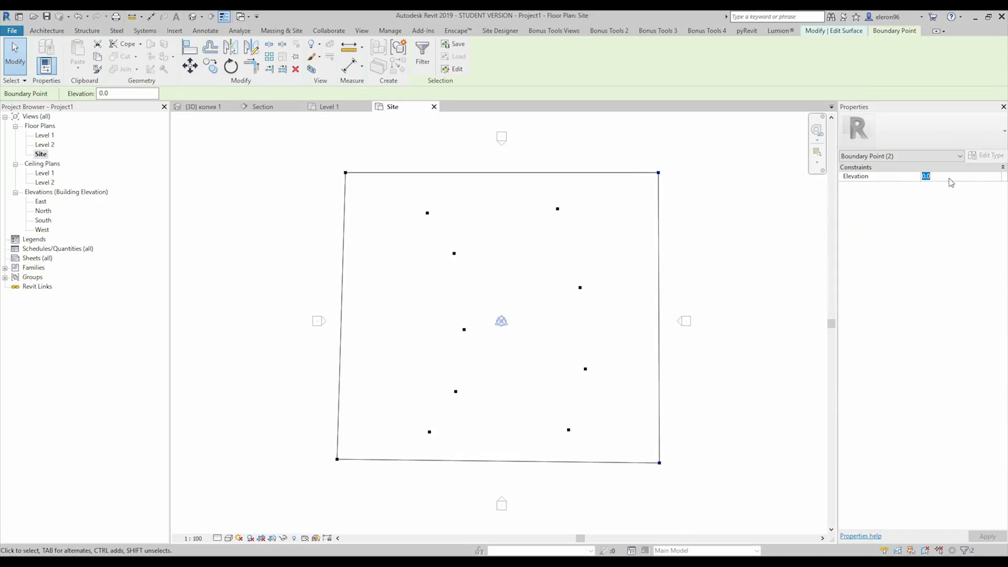
{"action": "type", "text": "100"}
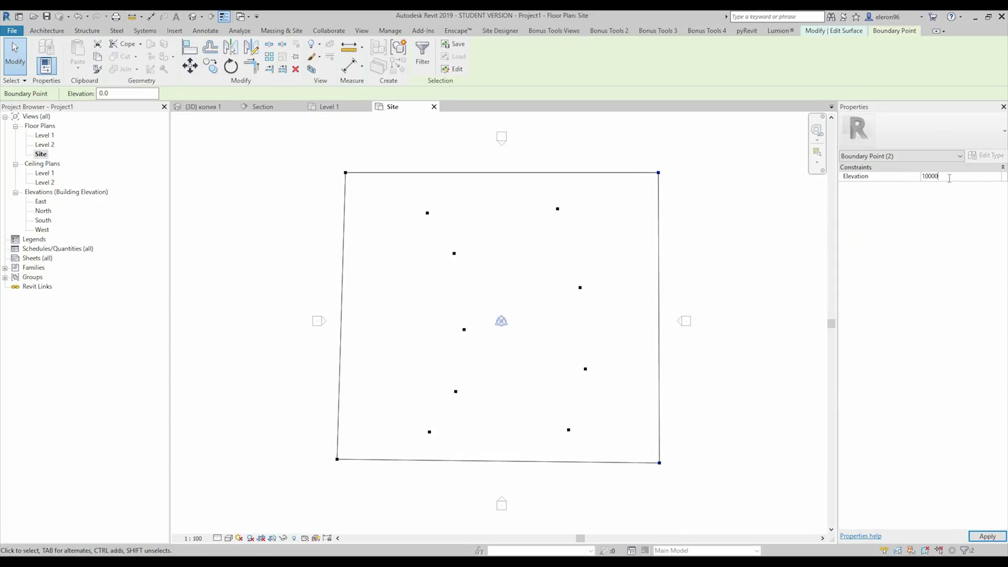
{"action": "type", "text": "00"}
{"action": "key", "text": "Return"}
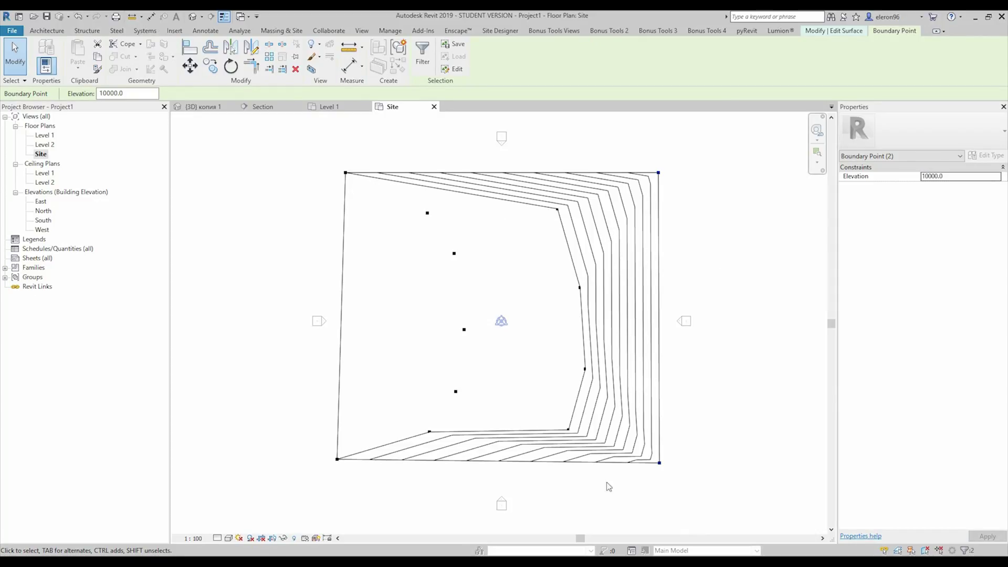
Set the four right-side interior points to elevation 8000.
{"action": "left_click_drag", "start_coordinate": [543, 205], "coordinate": [604, 470]}
{"action": "left_click", "coordinate": [950, 177]}
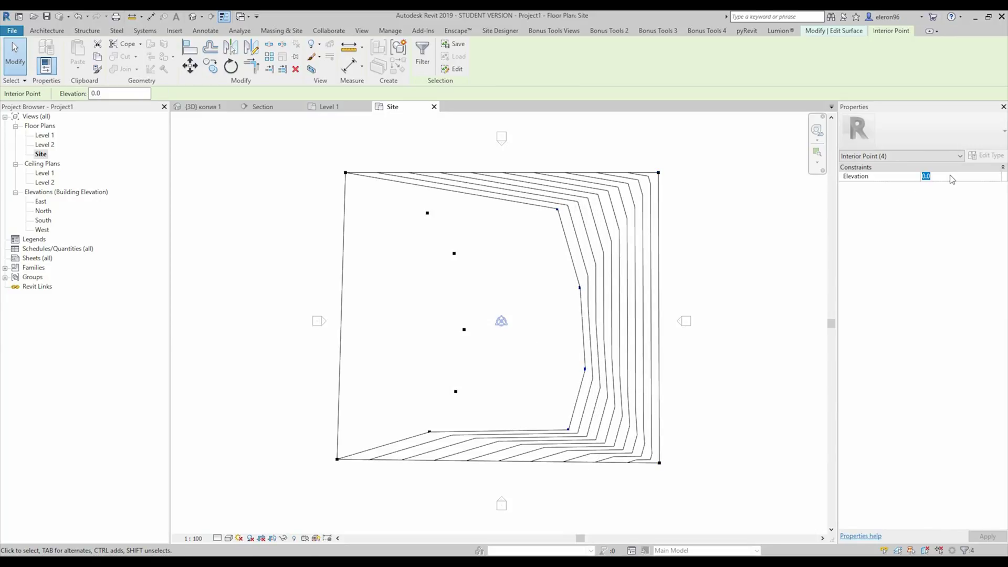
{"action": "type", "text": "8000"}
{"action": "key", "text": "Return"}
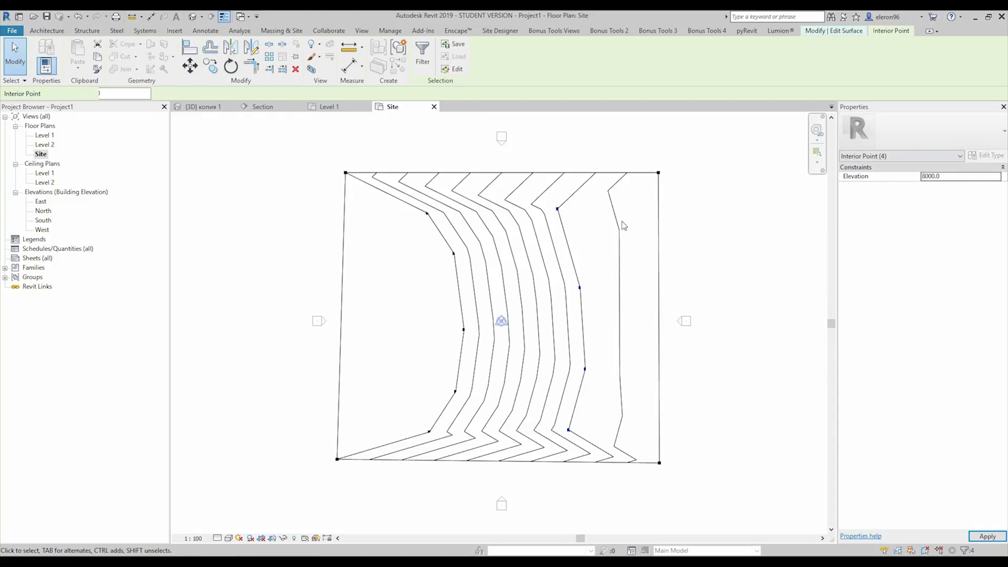
{"action": "left_click", "coordinate": [623, 226]}
Set the five left-side points to elevation 50.
{"action": "left_click_drag", "start_coordinate": [397, 198], "coordinate": [491, 455]}
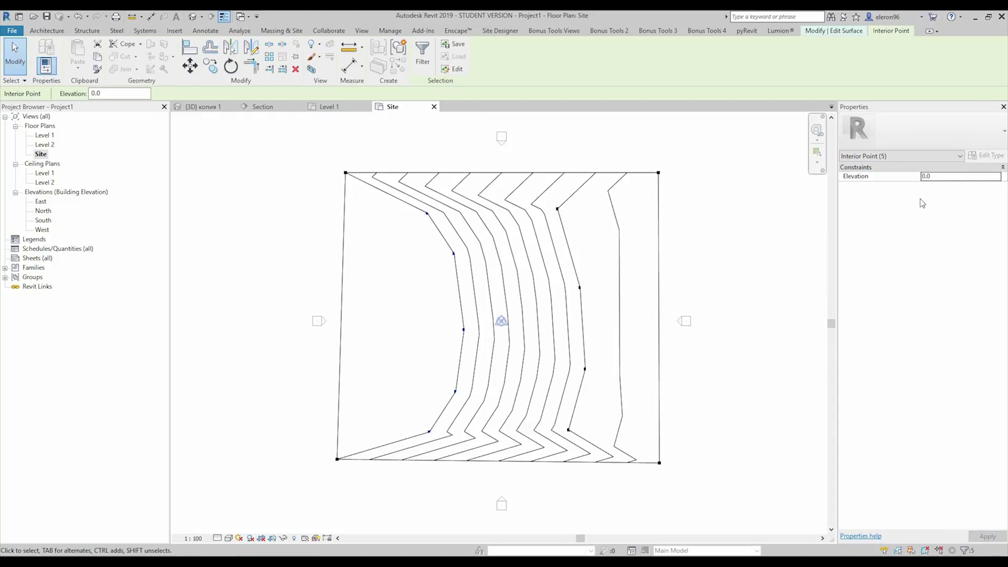
{"action": "left_click", "coordinate": [948, 177]}
{"action": "type", "text": "500"}
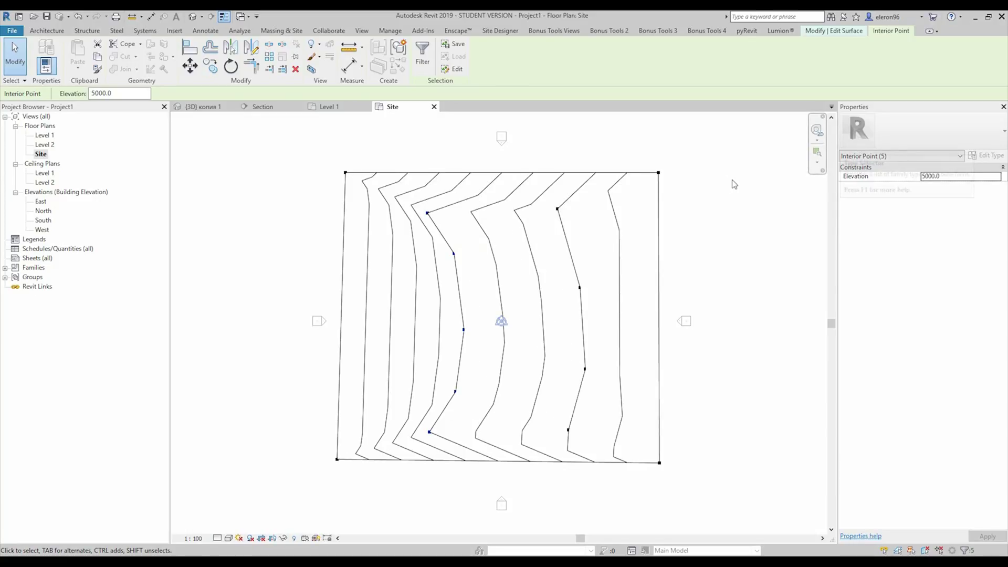
{"action": "left_click", "coordinate": [400, 137]}
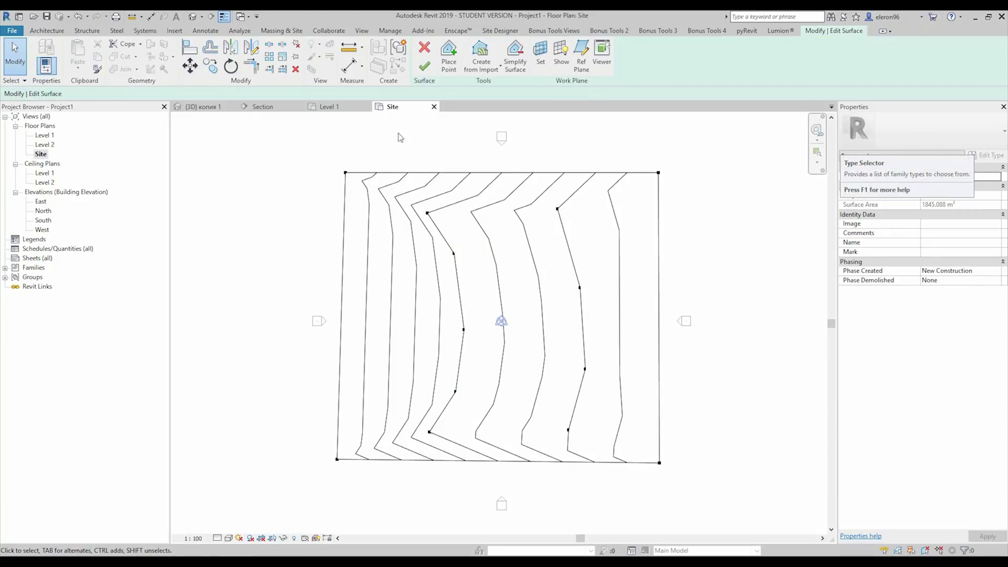
View the terrain in 3D with shaded display and finish the surface.
{"action": "left_click", "coordinate": [116, 17]}
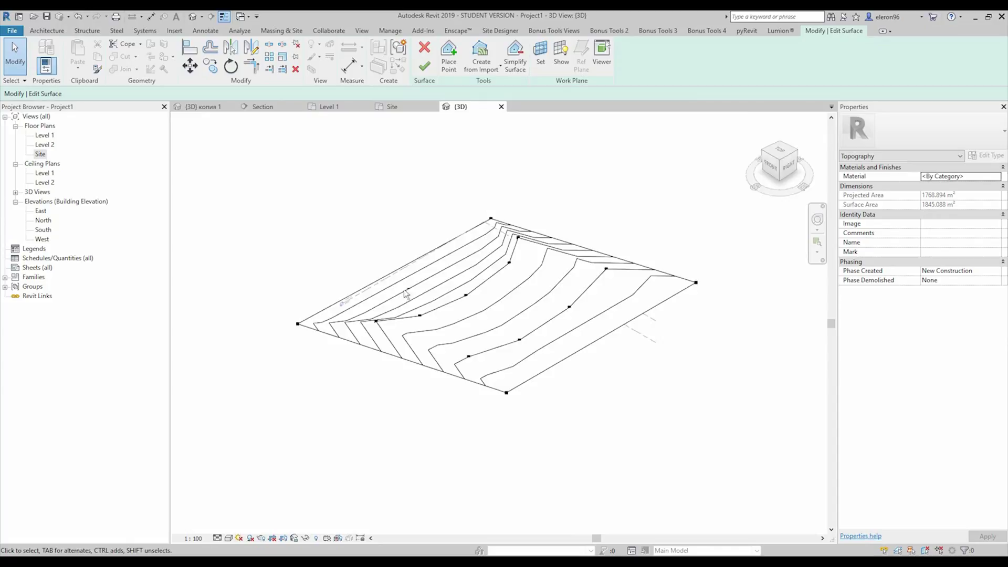
{"action": "middle_click_drag", "start_coordinate": [405, 294], "coordinate": [446, 307], "text": "shift"}
{"action": "middle_click_drag", "start_coordinate": [566, 273], "coordinate": [583, 324], "text": "shift"}
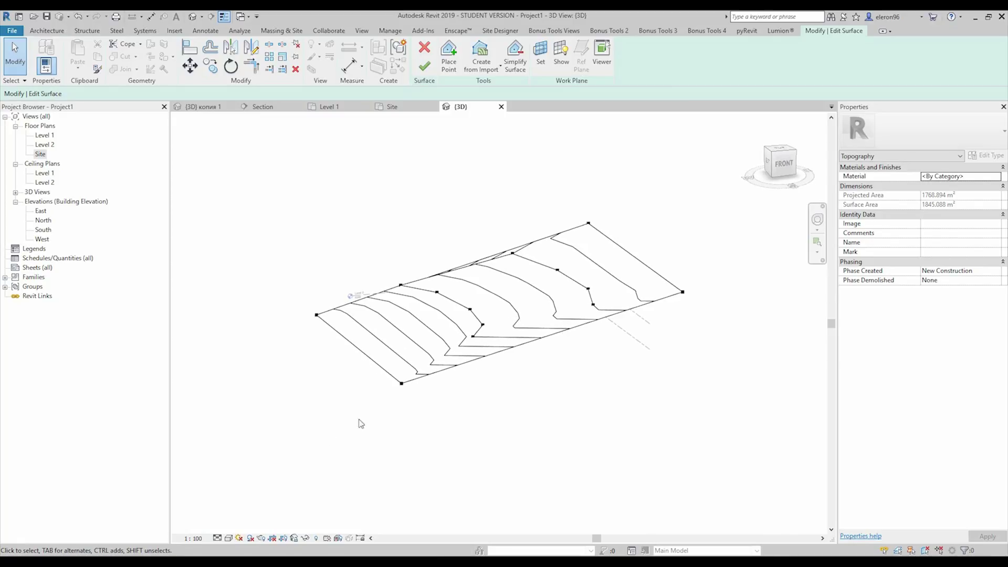
{"action": "left_click", "coordinate": [233, 539]}
{"action": "left_click", "coordinate": [257, 496]}
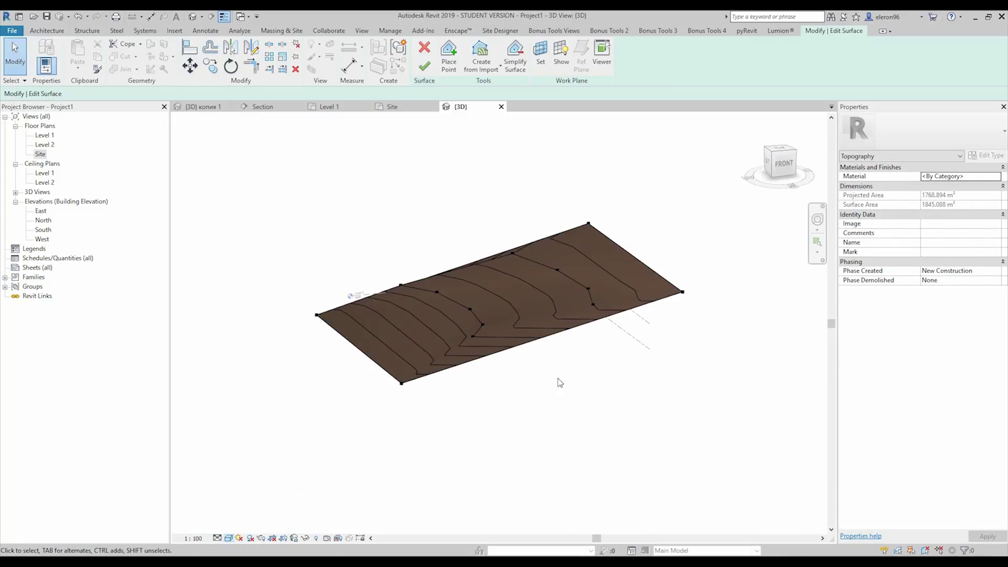
{"action": "mouse_move", "coordinate": [560, 383]}
{"action": "middle_mouse_down", "text": "shift"}
{"action": "mouse_move", "coordinate": [401, 387]}
{"action": "mouse_move", "coordinate": [632, 382]}
{"action": "mouse_move", "coordinate": [641, 405]}
{"action": "mouse_move", "coordinate": [666, 373]}
{"action": "mouse_move", "coordinate": [740, 330]}
{"action": "mouse_move", "coordinate": [669, 354]}
{"action": "middle_mouse_up", "text": "shift"}
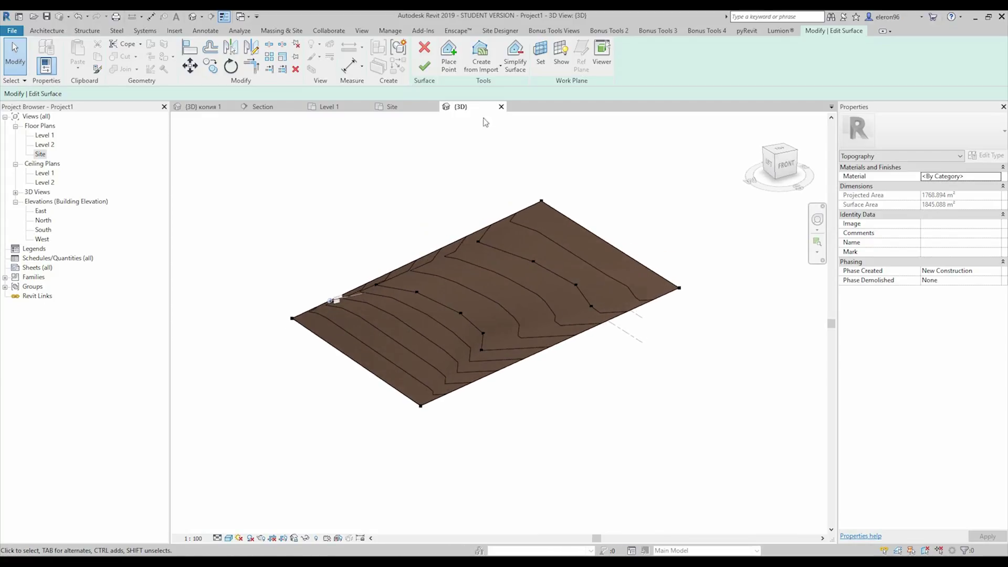
{"action": "left_click", "coordinate": [430, 67]}
{"action": "middle_click_drag", "start_coordinate": [441, 368], "coordinate": [465, 408], "text": "shift"}
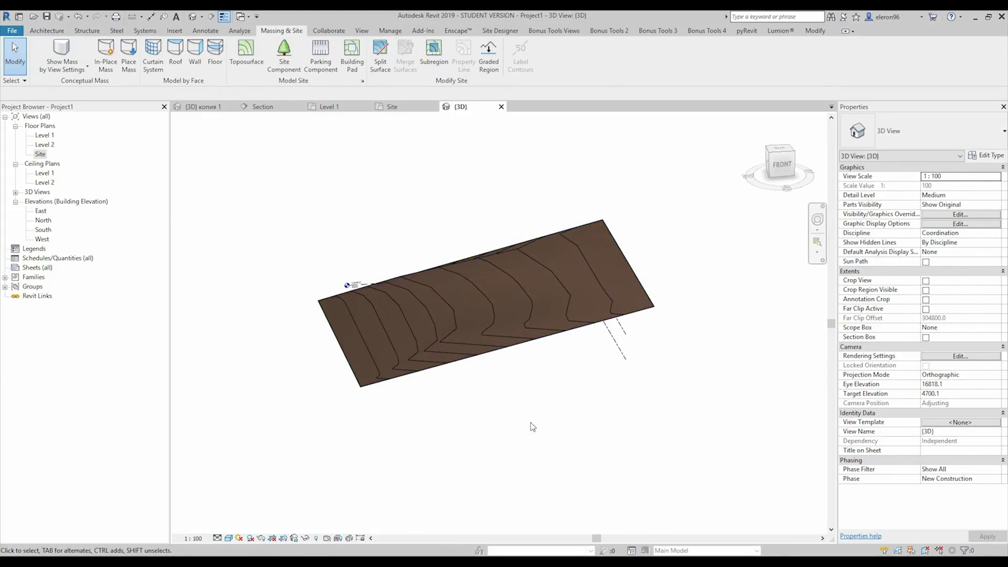
{"action": "middle_click_drag", "start_coordinate": [658, 363], "coordinate": [718, 324], "text": "shift"}
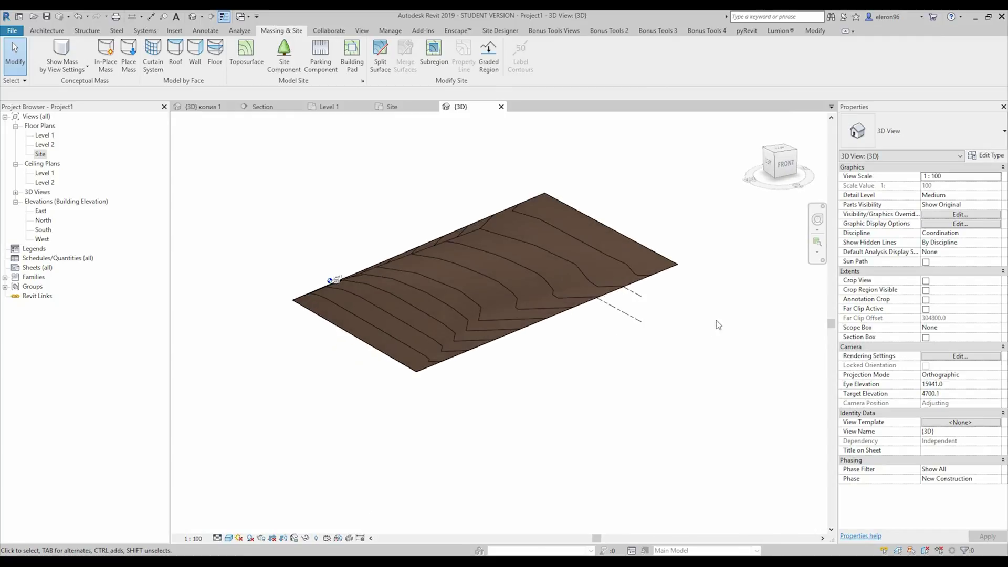
Enable the Section Box and pull its faces inward to crop the terrain into a block.
{"action": "left_click", "coordinate": [925, 337]}
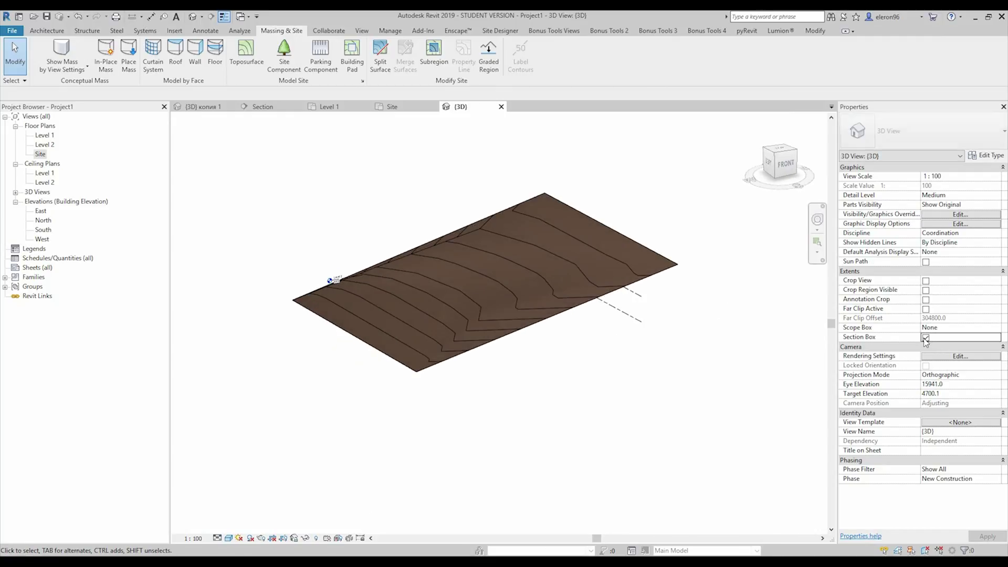
{"action": "left_click", "coordinate": [439, 314]}
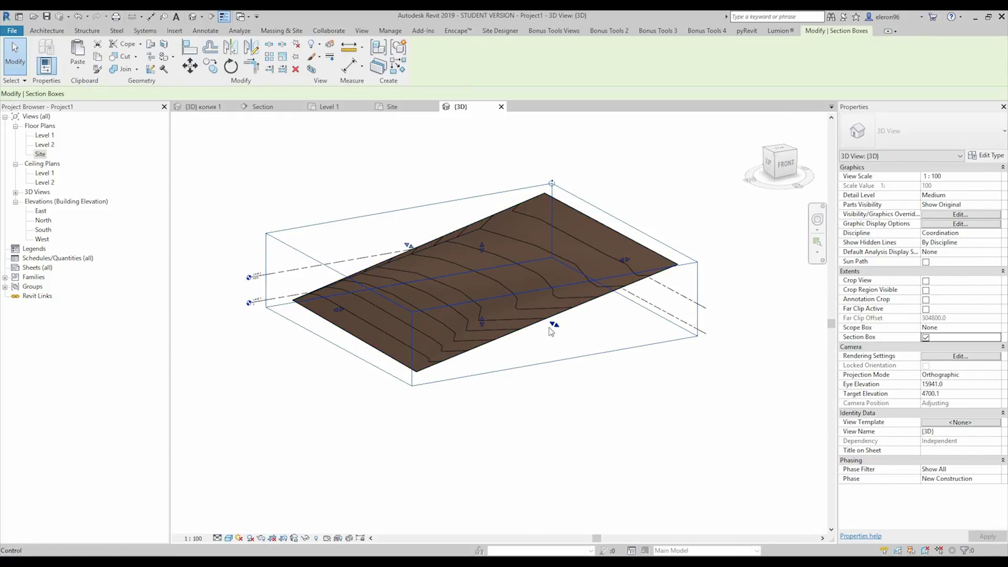
{"action": "left_click_drag", "start_coordinate": [555, 323], "coordinate": [533, 312]}
{"action": "middle_click_drag", "start_coordinate": [622, 394], "coordinate": [623, 353], "text": "shift"}
{"action": "left_click_drag", "start_coordinate": [632, 291], "coordinate": [593, 288]}
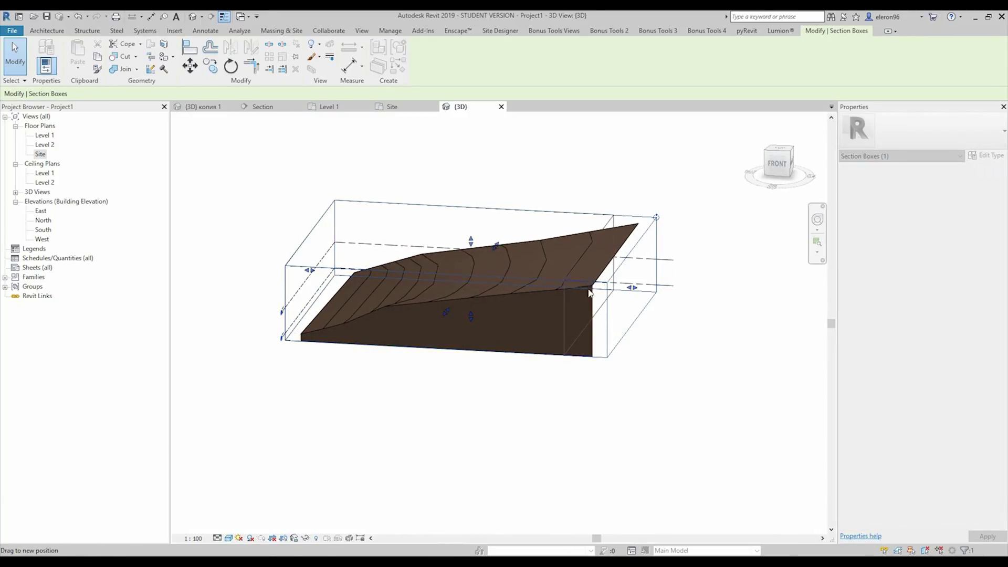
{"action": "middle_click_drag", "start_coordinate": [593, 288], "coordinate": [497, 331], "text": "shift"}
{"action": "left_click_drag", "start_coordinate": [313, 289], "coordinate": [362, 290]}
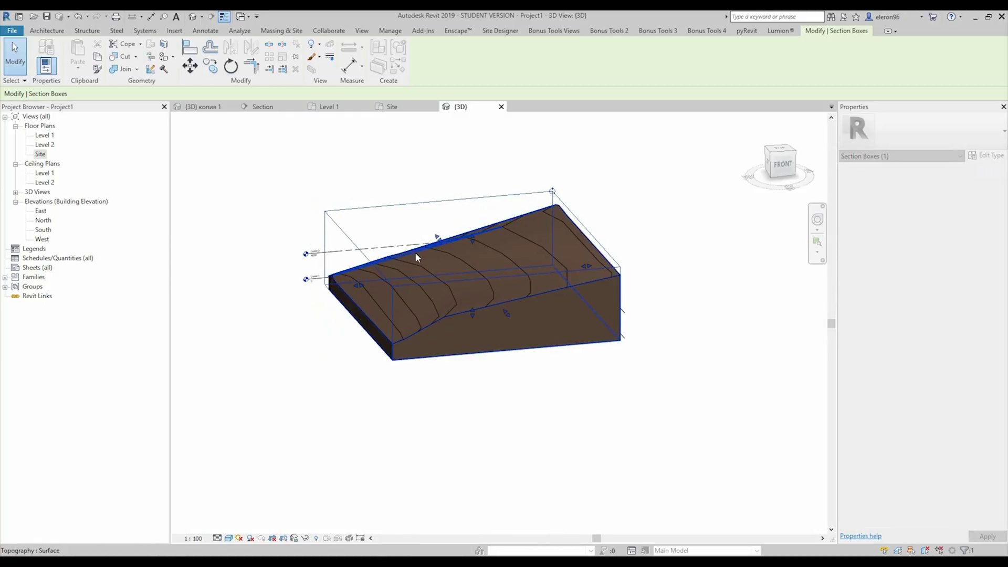
{"action": "left_click", "coordinate": [299, 356]}
{"action": "middle_click_drag", "start_coordinate": [299, 356], "coordinate": [354, 372], "text": "shift"}
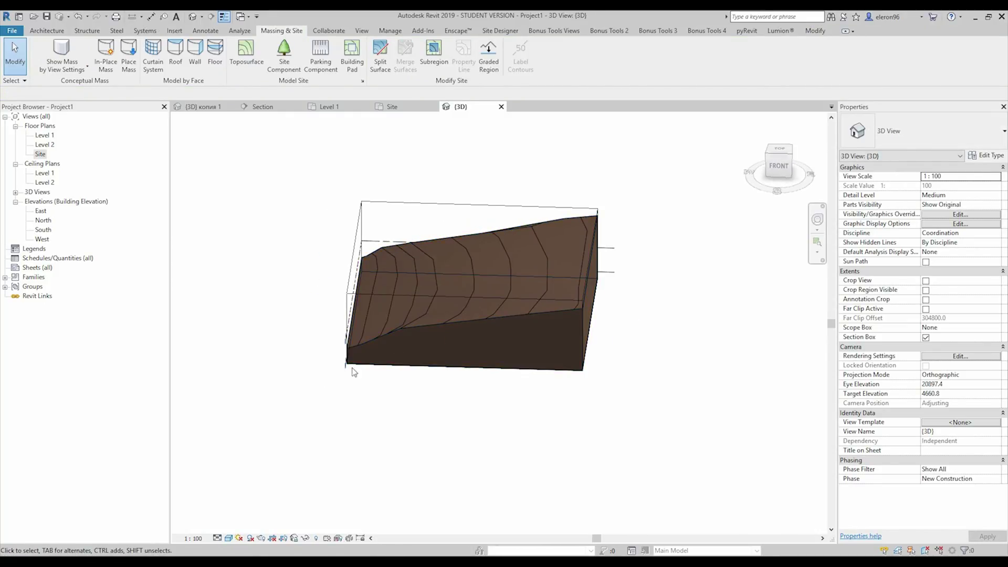
Duplicate the {3D} view and rename the copy to 3D View 1.
{"action": "left_click", "coordinate": [15, 192]}
{"action": "right_click", "coordinate": [44, 203]}
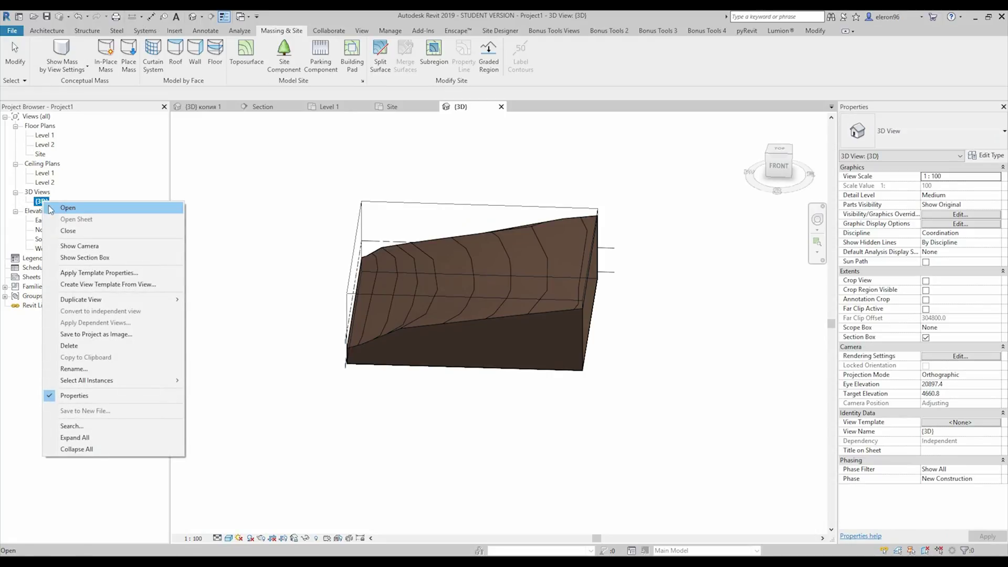
{"action": "mouse_move", "coordinate": [170, 300]}
{"action": "left_click", "coordinate": [217, 300]}
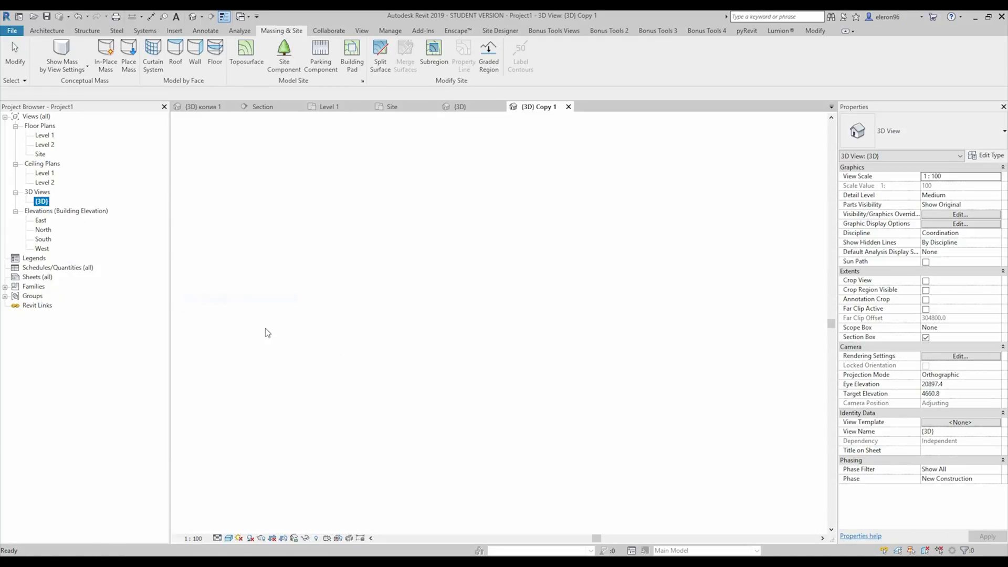
{"action": "right_click", "coordinate": [69, 215]}
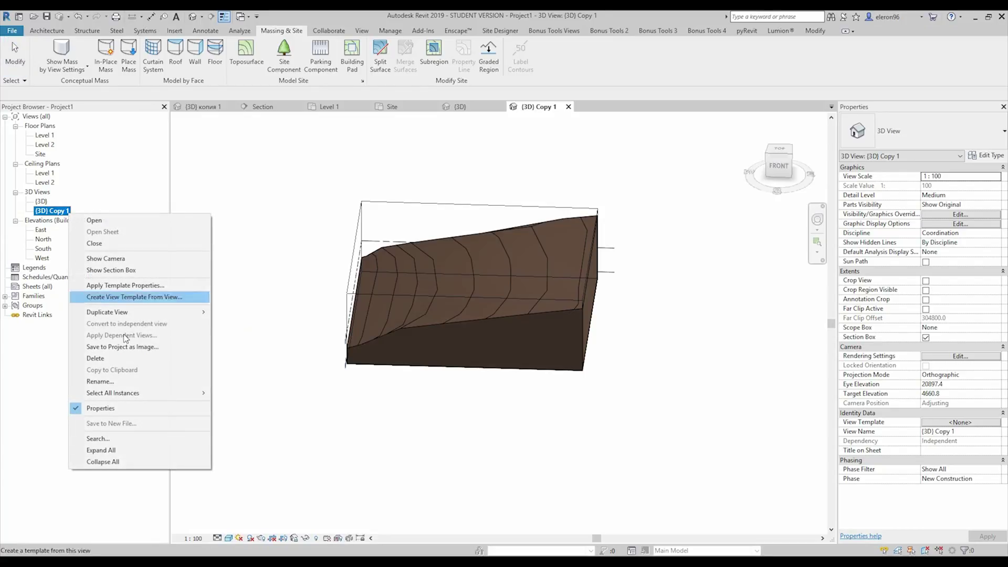
{"action": "left_click", "coordinate": [131, 382]}
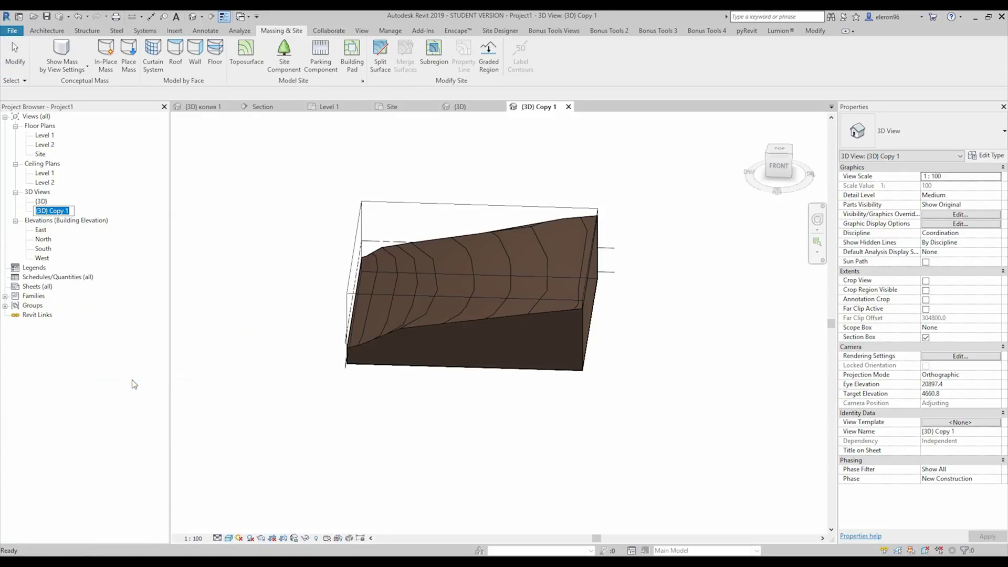
{"action": "type", "text": "3D View"}
{"action": "key", "text": "Return"}
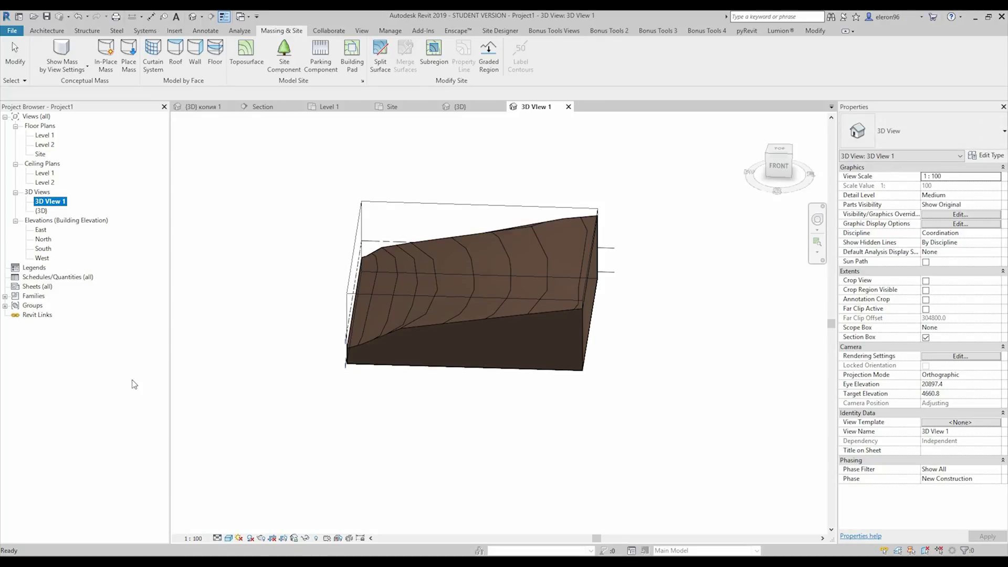
Switch between 3D View 1 and the original {3D} view, ending on {3D}.
{"action": "left_click", "coordinate": [295, 193]}
{"action": "double_click", "coordinate": [40, 211]}
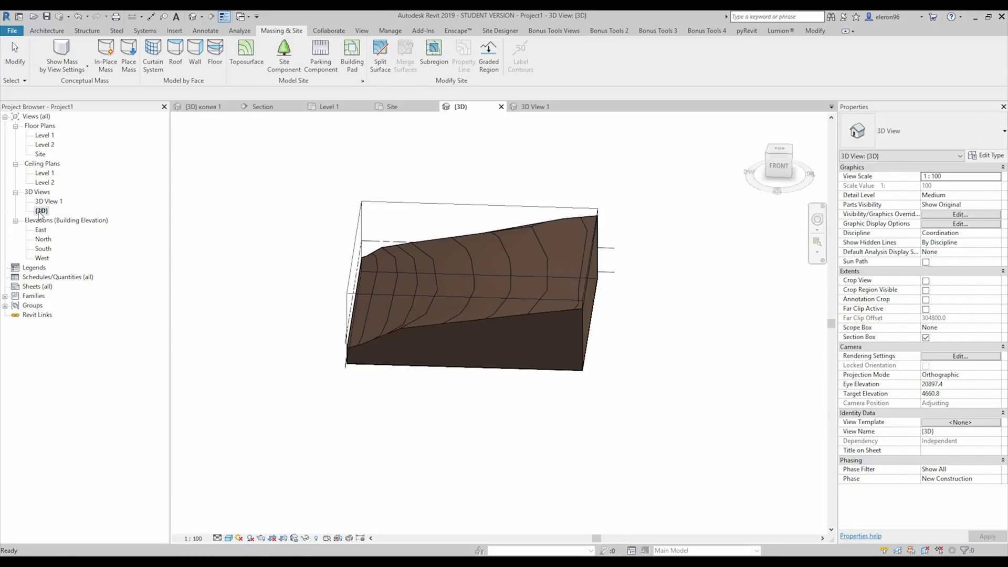
{"action": "double_click", "coordinate": [61, 203]}
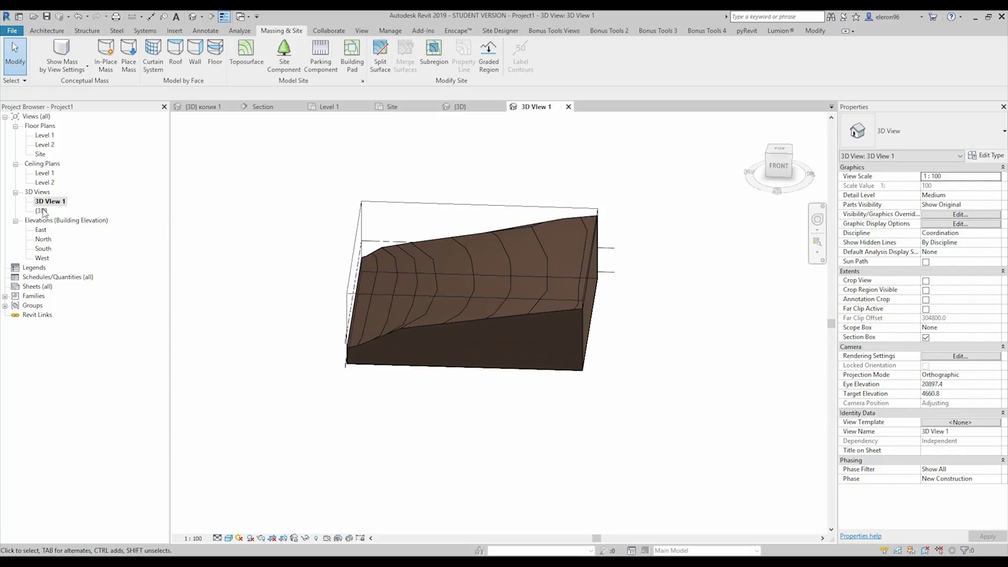
{"action": "double_click", "coordinate": [40, 212]}
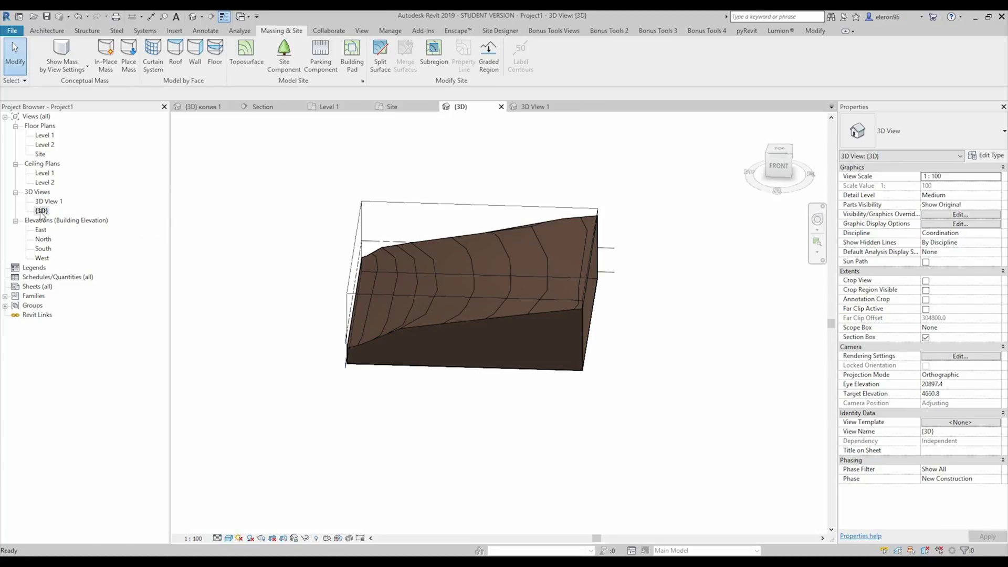
Draw a horizontal section line across the middle of the terrain in the Site plan.
{"action": "left_click", "coordinate": [400, 108]}
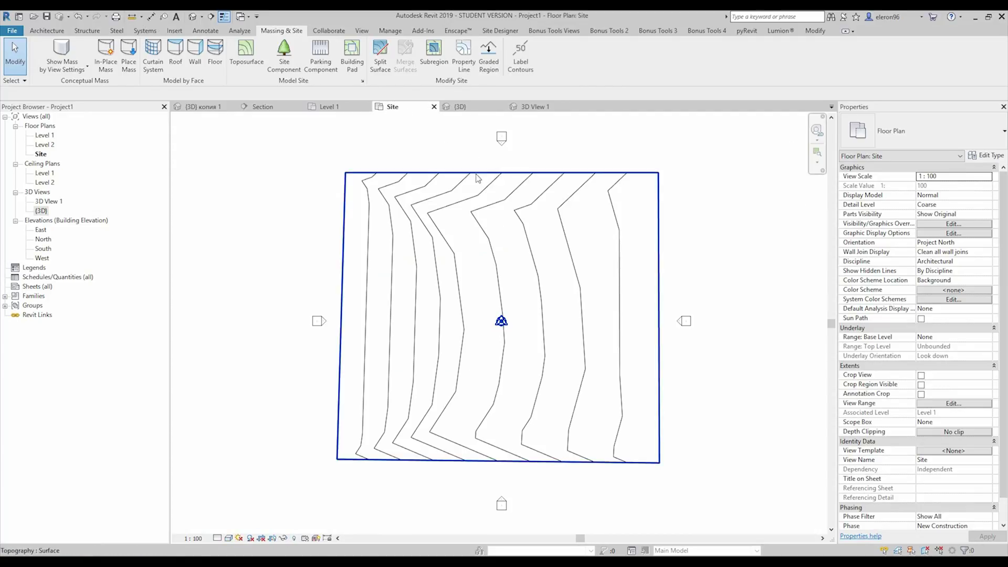
{"action": "left_click", "coordinate": [368, 31]}
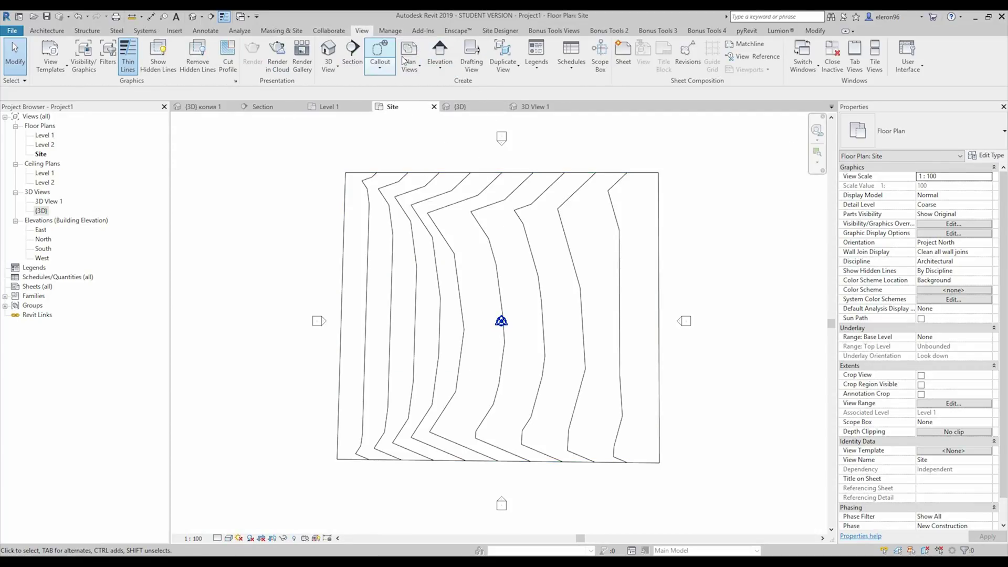
{"action": "left_click", "coordinate": [351, 57]}
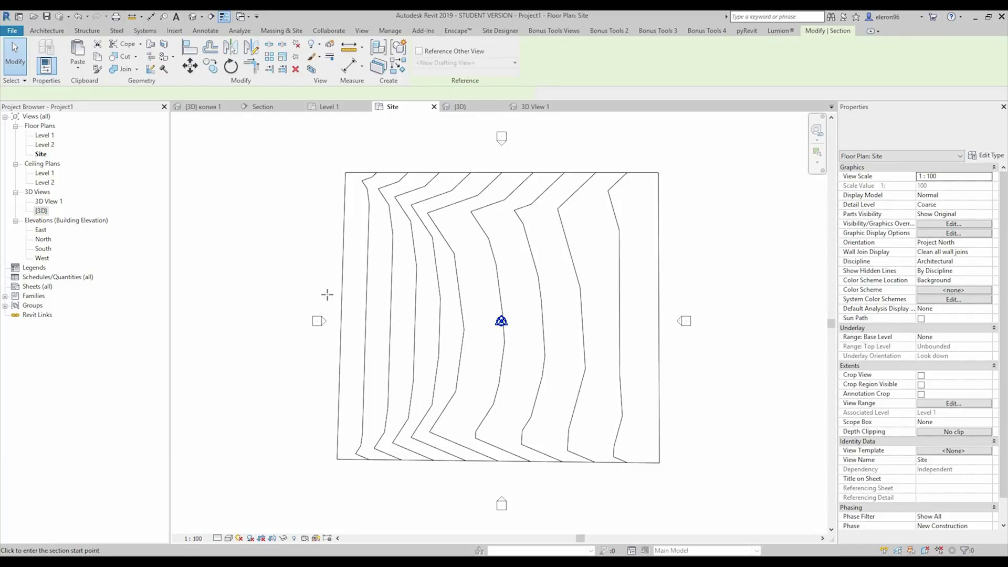
{"action": "left_click", "coordinate": [310, 293]}
{"action": "left_click", "coordinate": [723, 293]}
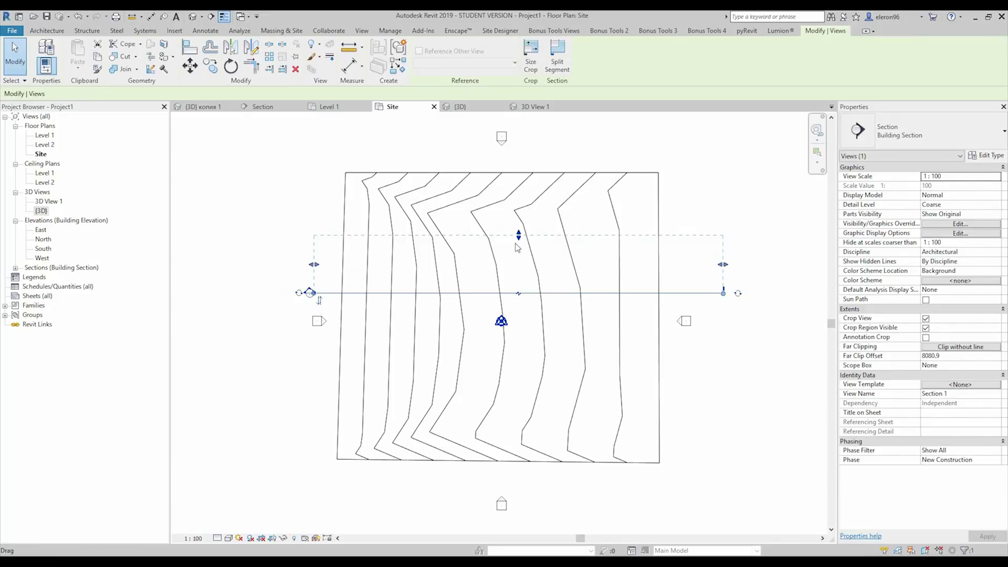
{"action": "left_click", "coordinate": [243, 280]}
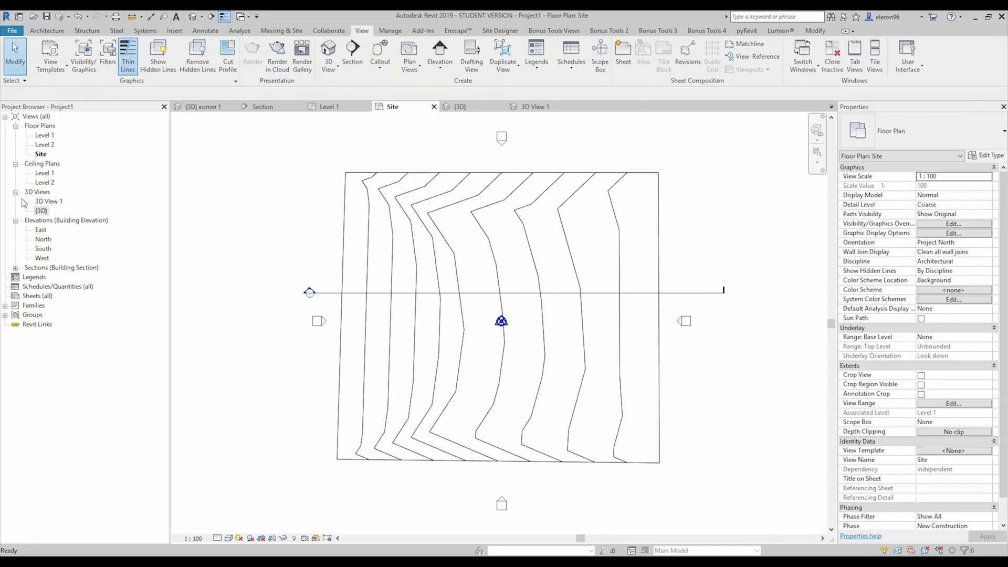
Open Section 1, keep Hidden Line display after trying Shaded, and set detail level to Fine.
{"action": "left_click", "coordinate": [16, 268]}
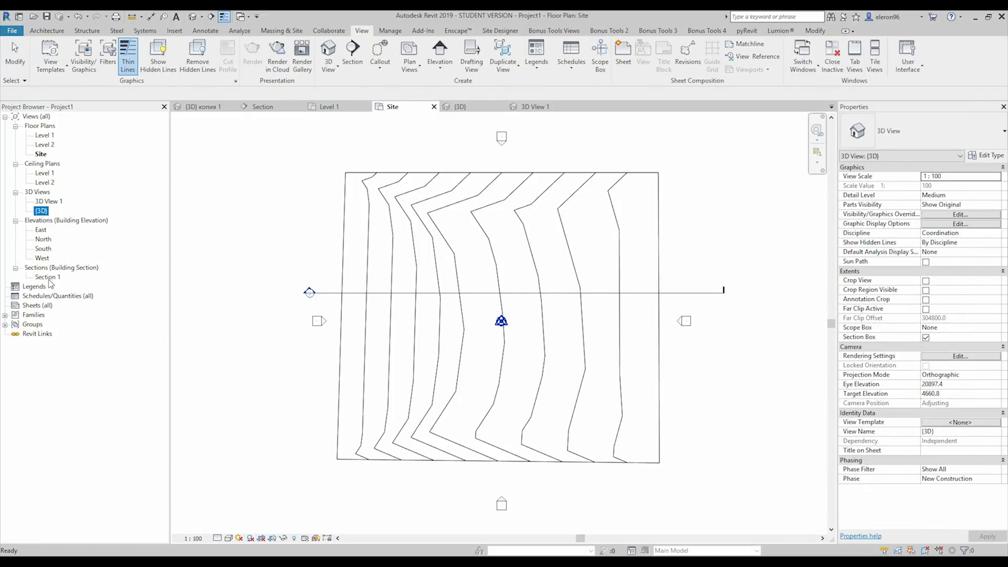
{"action": "double_click", "coordinate": [50, 278]}
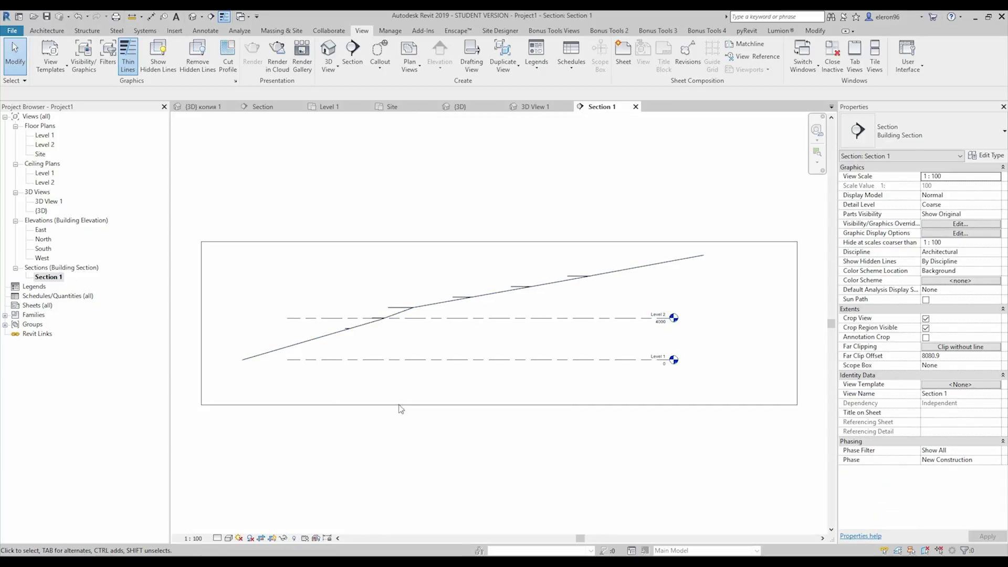
{"action": "left_click", "coordinate": [229, 538]}
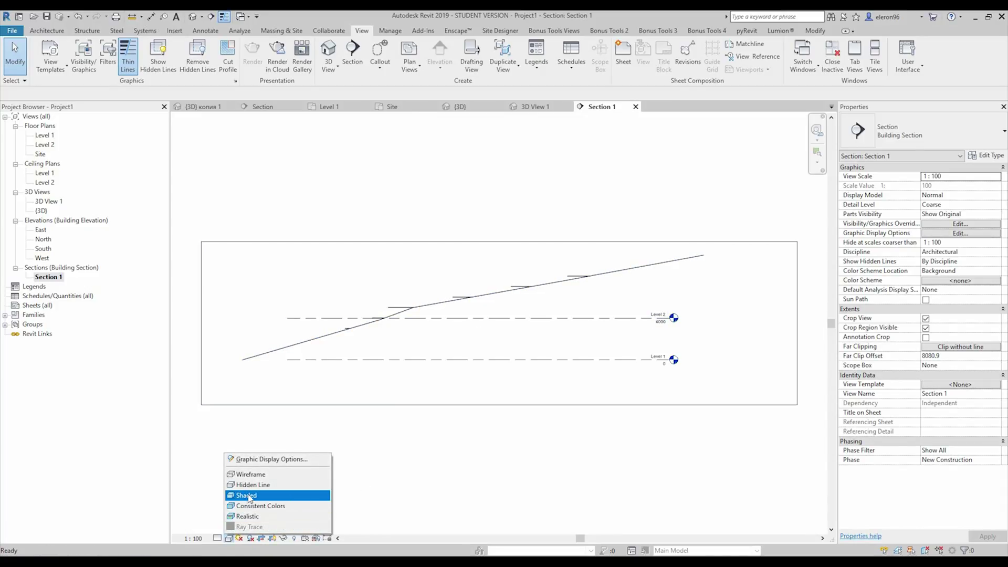
{"action": "left_click", "coordinate": [251, 496]}
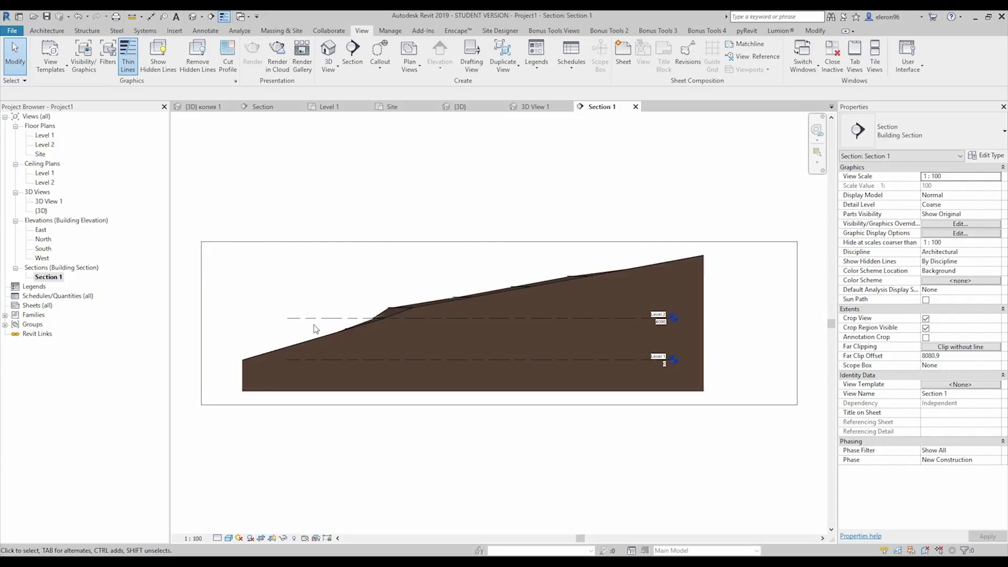
{"action": "left_click", "coordinate": [228, 538]}
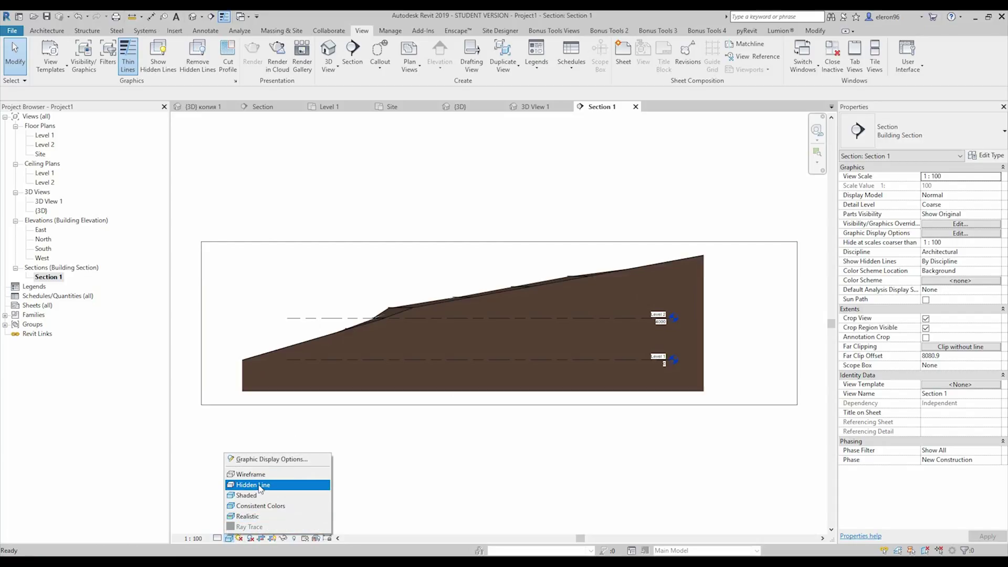
{"action": "left_click", "coordinate": [257, 483]}
{"action": "left_click", "coordinate": [217, 538]}
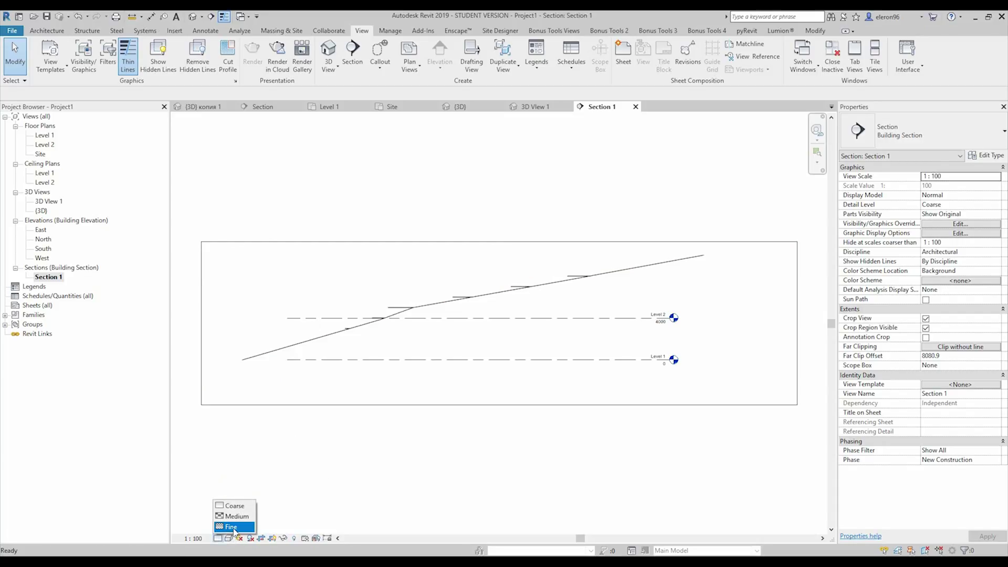
{"action": "left_click", "coordinate": [234, 527]}
{"action": "middle_click_drag", "start_coordinate": [436, 455], "coordinate": [399, 460]}
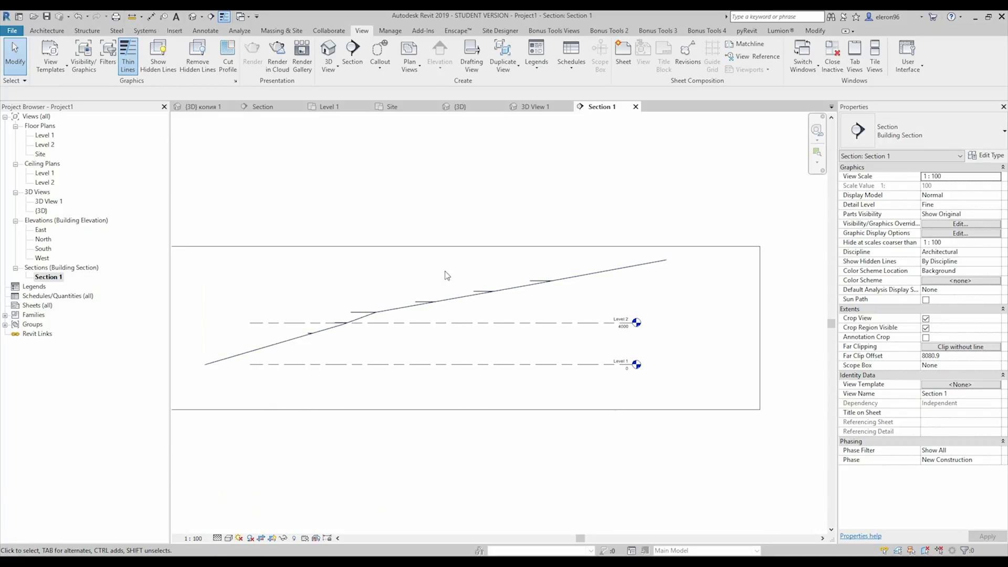
{"action": "left_click", "coordinate": [455, 300]}
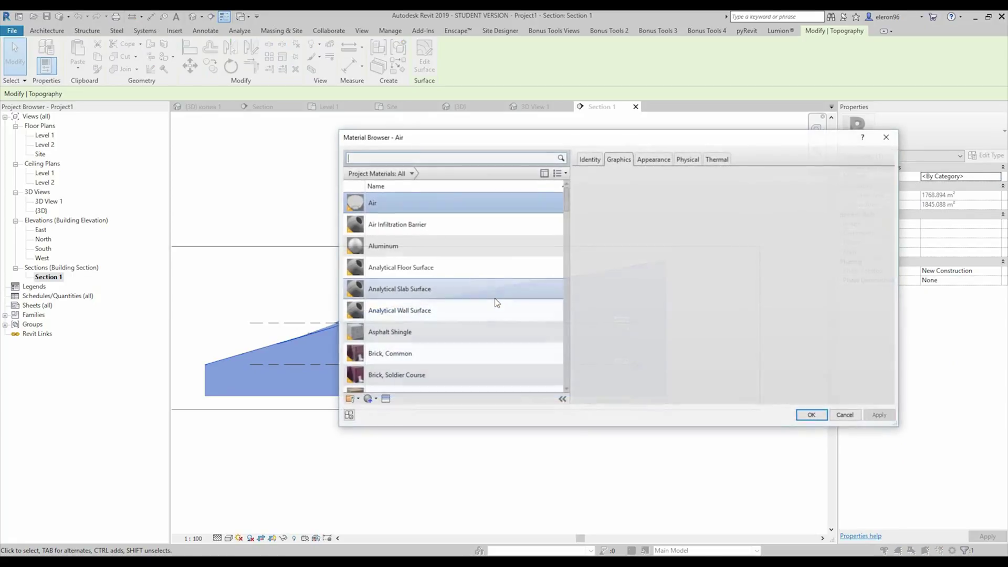
Assign the Earth material in the Material Browser.
{"action": "scroll", "coordinate": [430, 323], "scroll_direction": "down", "scroll_amount": 10}
{"action": "scroll", "coordinate": [435, 318], "scroll_direction": "down", "scroll_amount": 10}
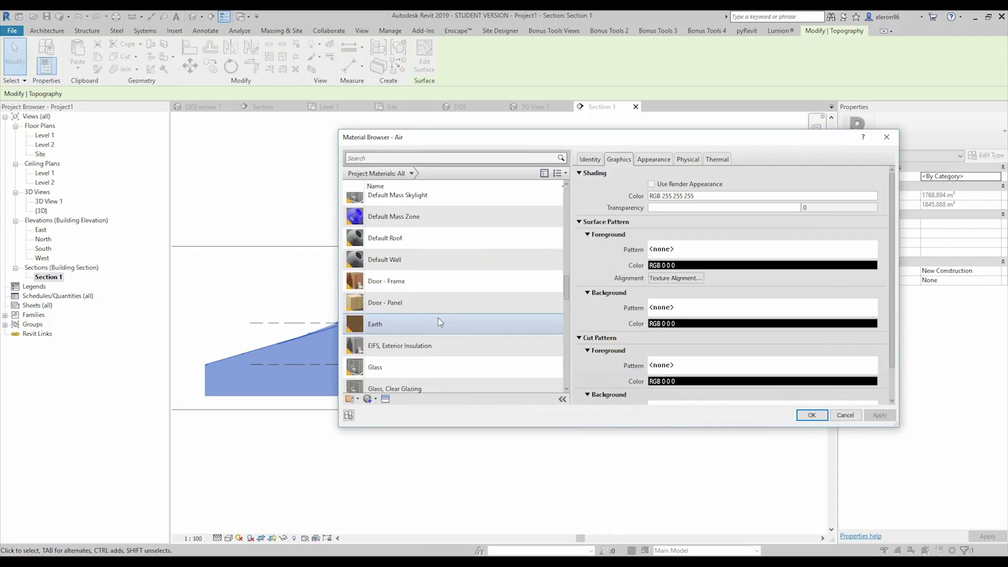
{"action": "scroll", "coordinate": [425, 273], "scroll_direction": "up", "scroll_amount": 5}
{"action": "left_click", "coordinate": [421, 262]}
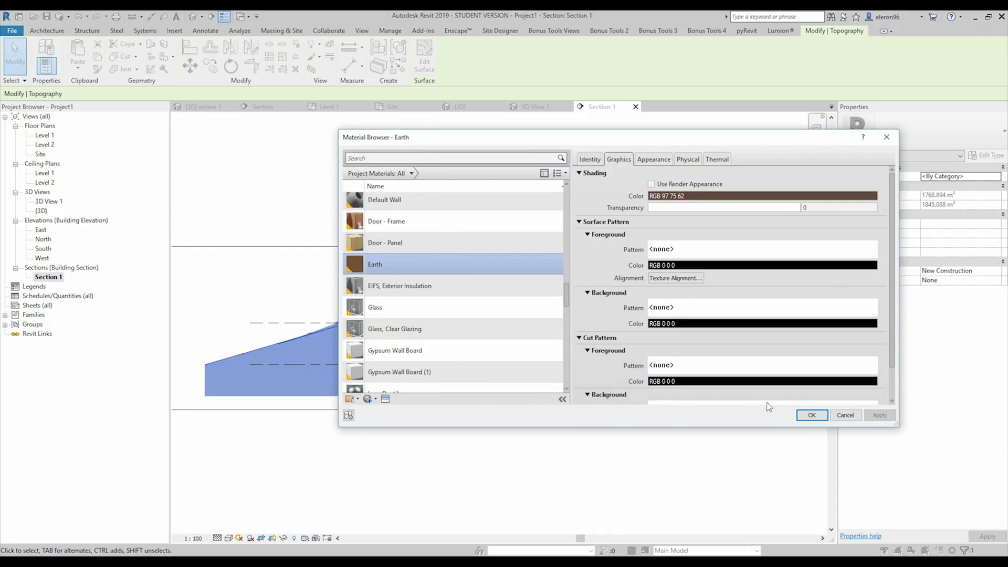
{"action": "left_click", "coordinate": [811, 414]}
Set the Earth material's cut foreground pattern to the Earth hatch.
{"action": "left_click", "coordinate": [559, 449]}
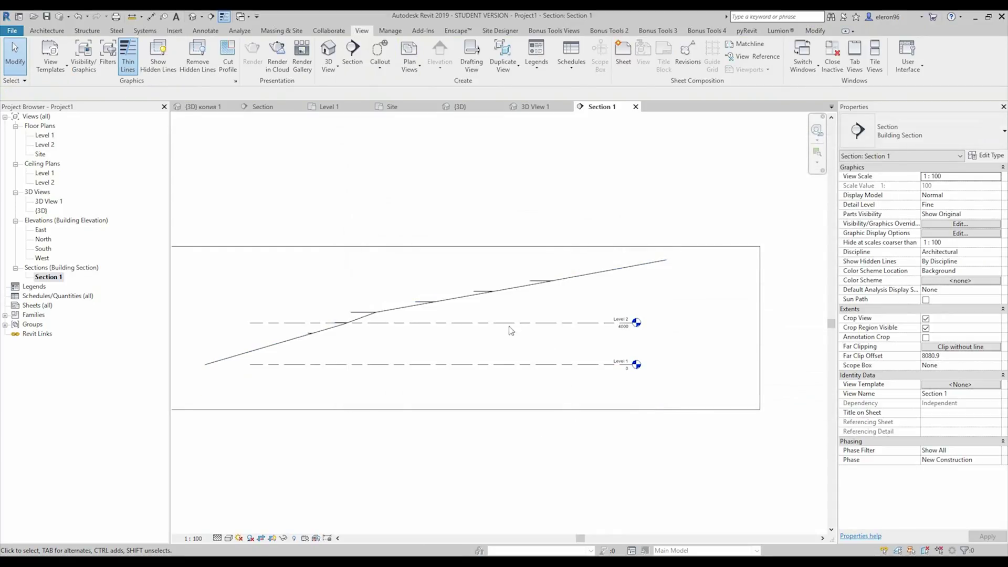
{"action": "left_click", "coordinate": [479, 293]}
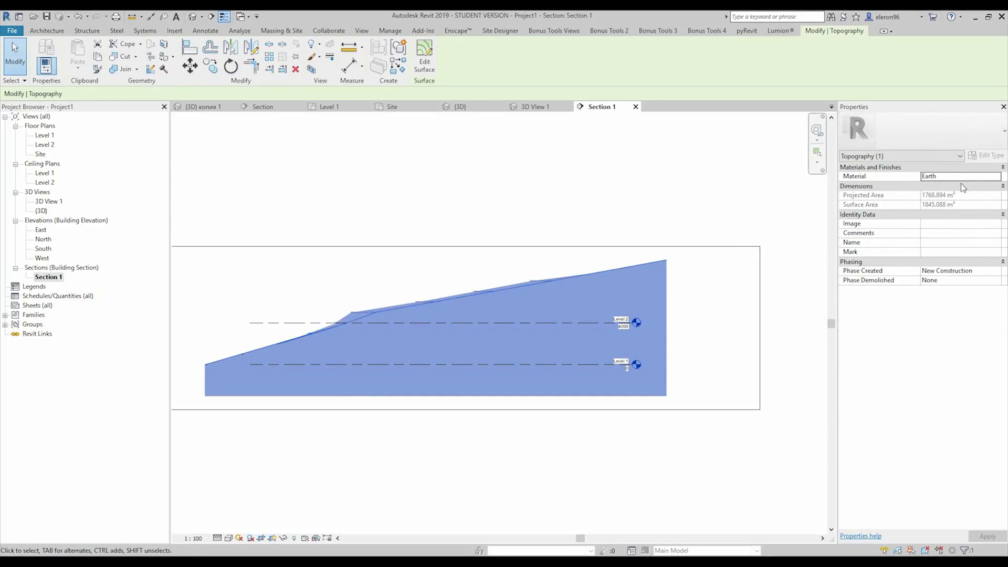
{"action": "left_click", "coordinate": [995, 179]}
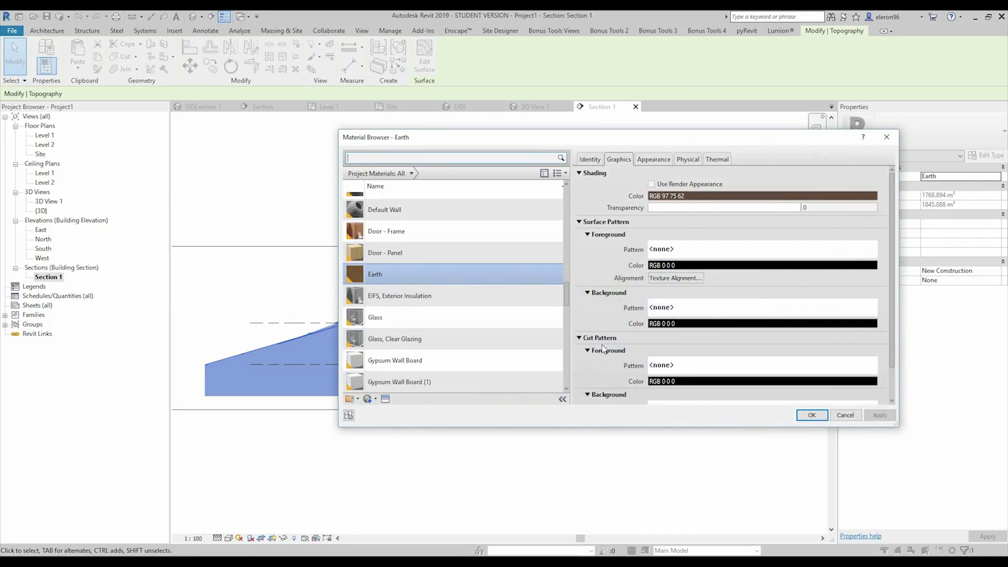
{"action": "left_click", "coordinate": [679, 370]}
{"action": "left_click_drag", "start_coordinate": [694, 259], "coordinate": [694, 289]}
{"action": "left_click", "coordinate": [651, 289]}
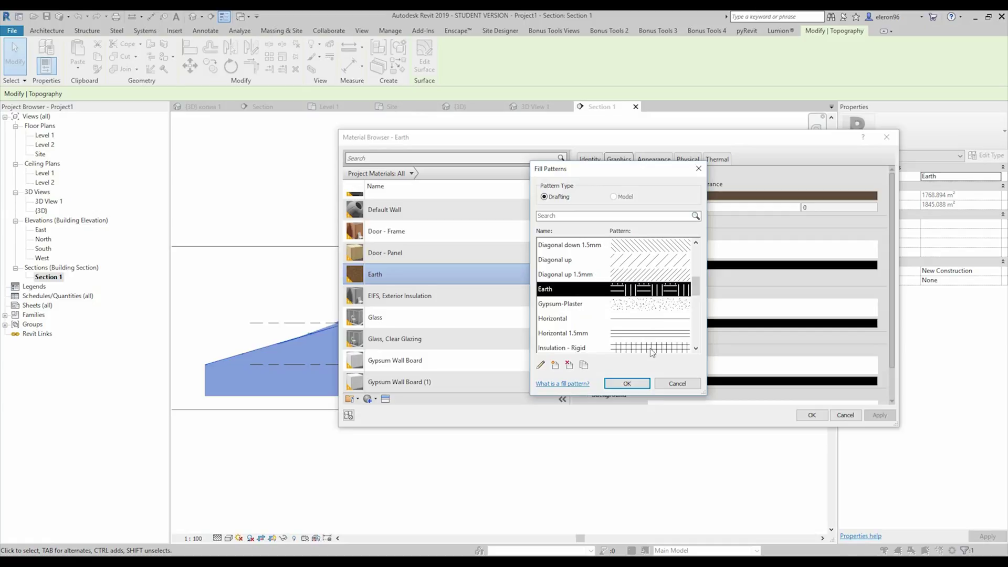
{"action": "left_click", "coordinate": [638, 383]}
{"action": "left_click", "coordinate": [879, 414]}
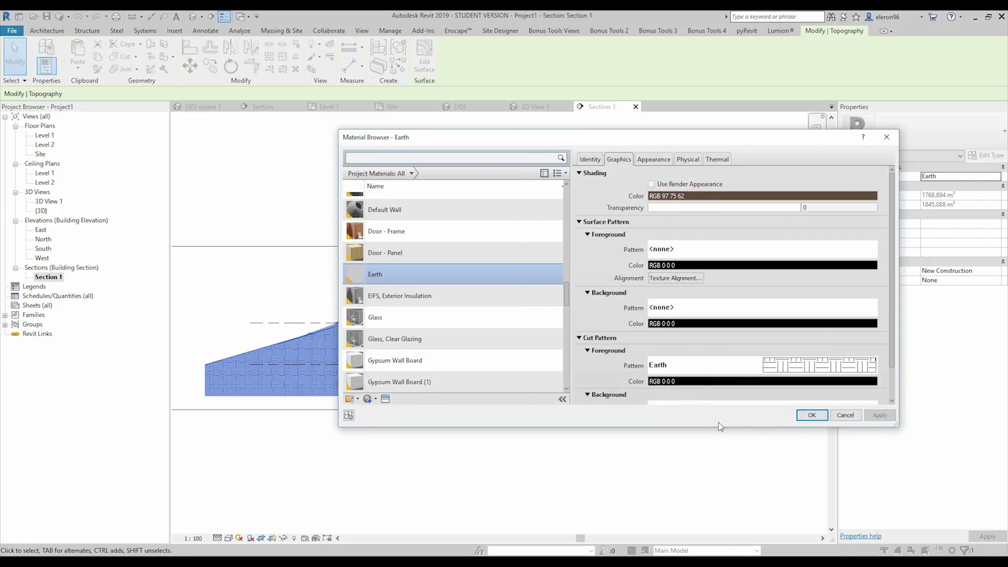
{"action": "left_click", "coordinate": [811, 415]}
{"action": "left_click", "coordinate": [517, 344]}
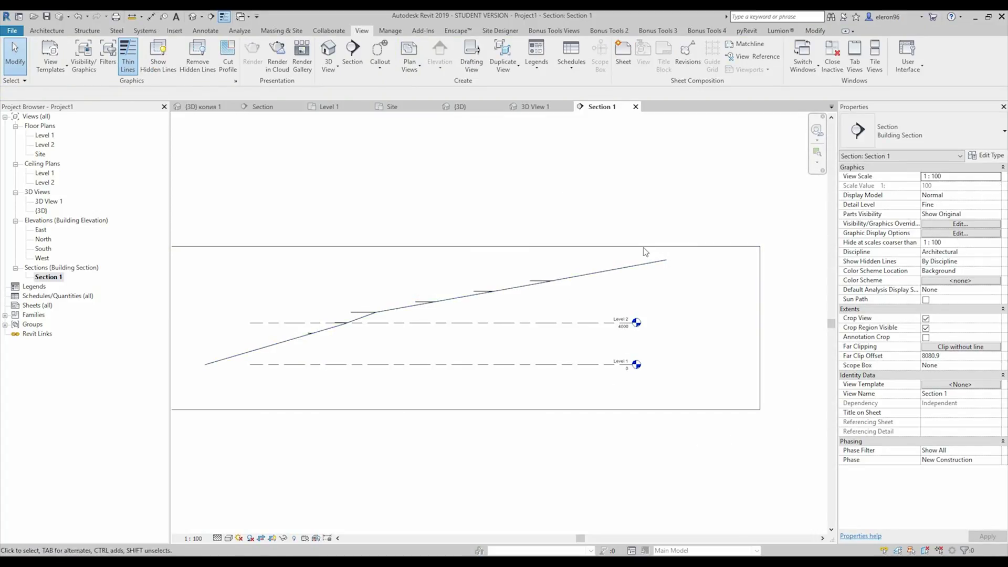
Reapply the Earth hatch as the cut pattern of the topography's Earth material.
{"action": "left_click", "coordinate": [636, 269]}
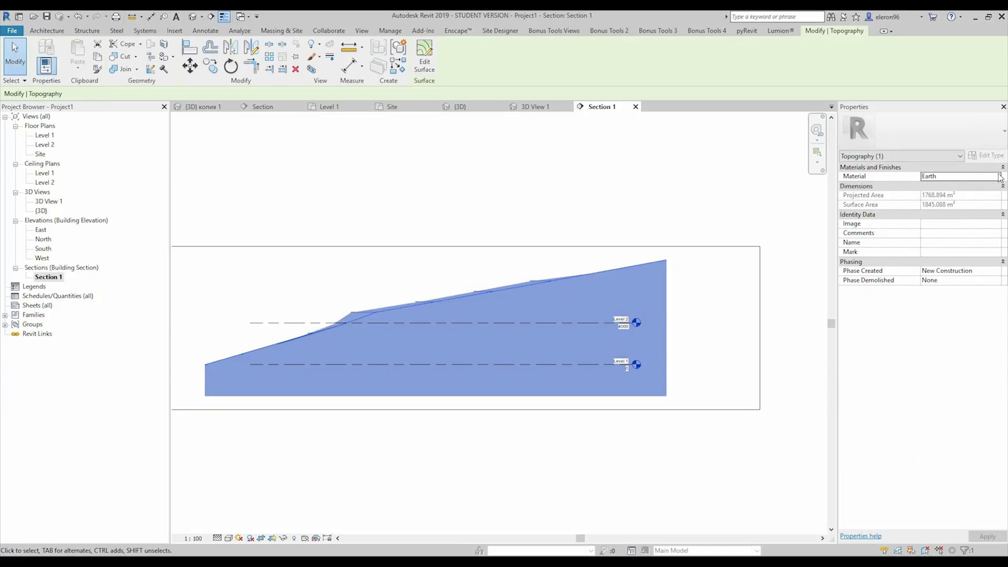
{"action": "left_click", "coordinate": [997, 177]}
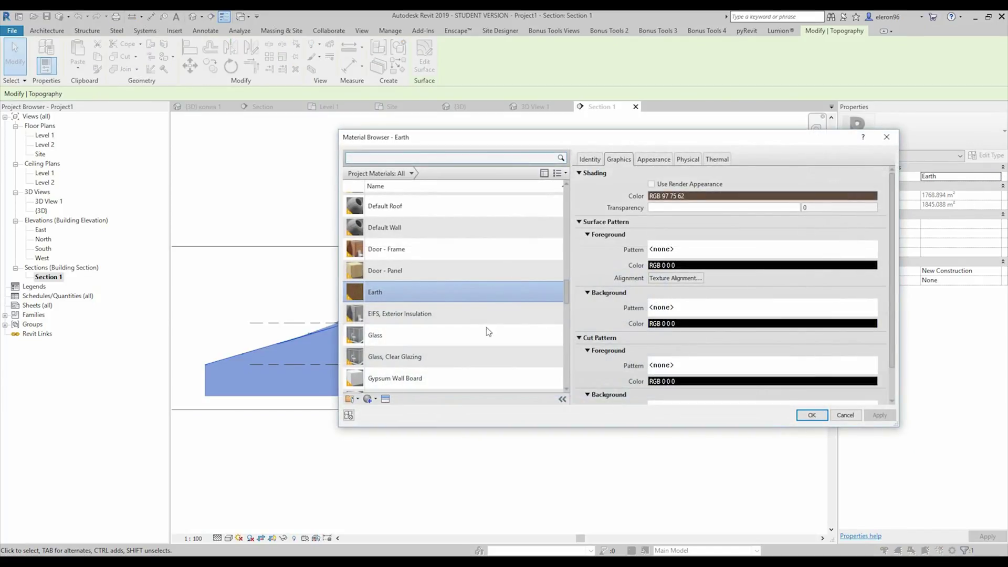
{"action": "left_click", "coordinate": [708, 370]}
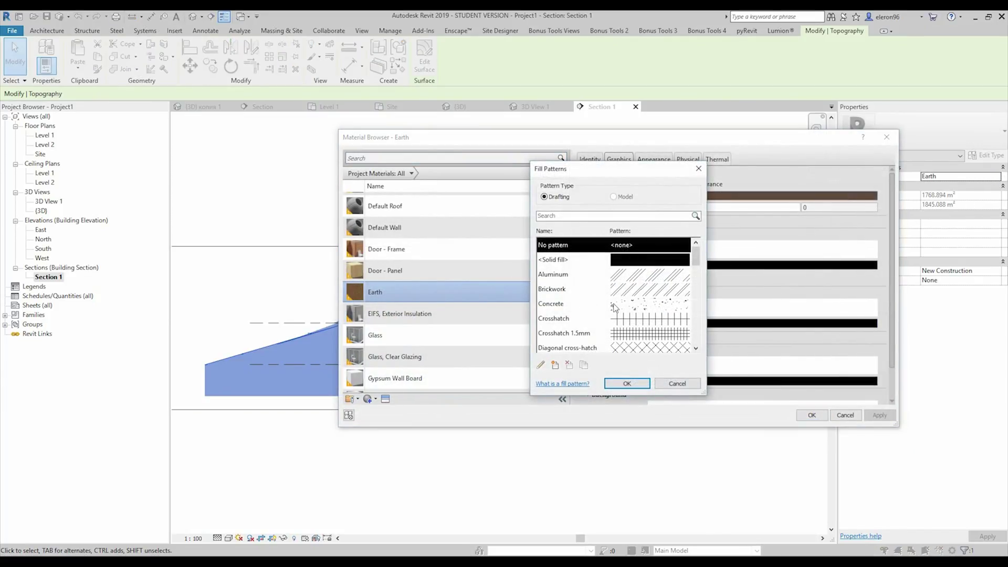
{"action": "scroll", "coordinate": [655, 287], "scroll_direction": "down", "scroll_amount": 5}
{"action": "scroll", "coordinate": [655, 288], "scroll_direction": "up", "scroll_amount": 2}
{"action": "left_click", "coordinate": [643, 318]}
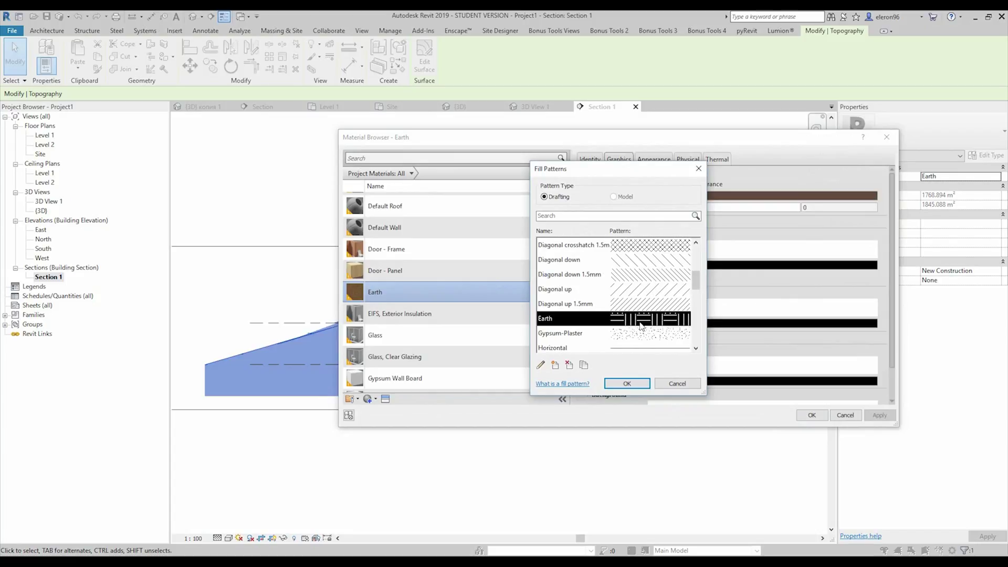
{"action": "left_click", "coordinate": [627, 383]}
{"action": "left_click", "coordinate": [811, 415]}
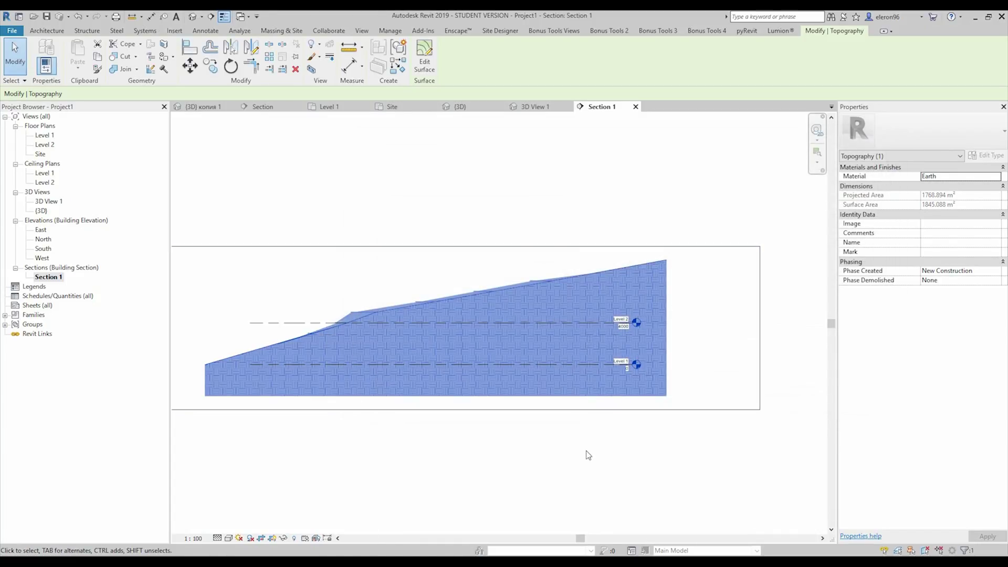
{"action": "left_click", "coordinate": [567, 455]}
Stretch the level lines further left and right across the section.
{"action": "left_click", "coordinate": [274, 323]}
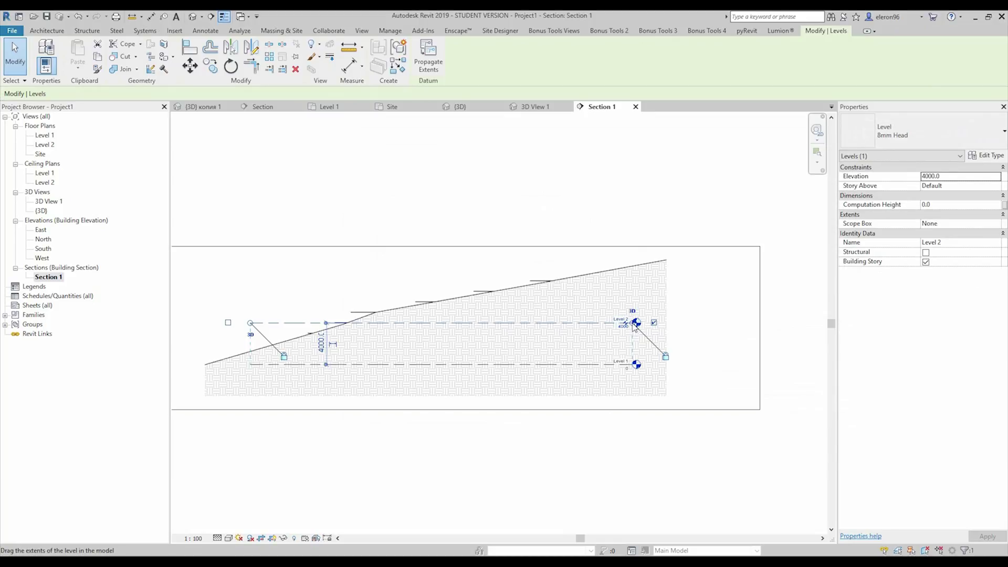
{"action": "left_click_drag", "start_coordinate": [626, 323], "coordinate": [680, 323]}
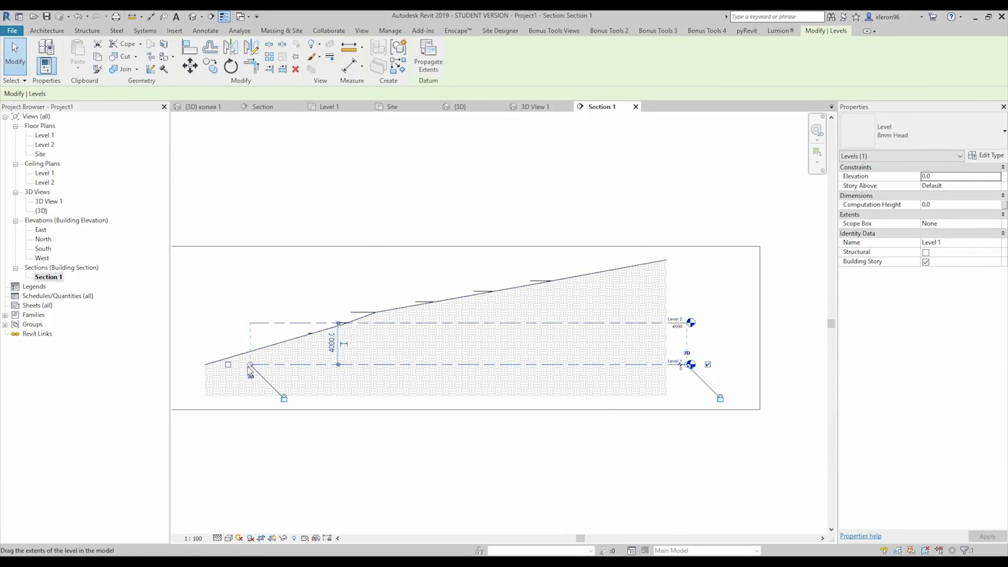
{"action": "left_click_drag", "start_coordinate": [252, 365], "coordinate": [186, 364]}
{"action": "left_click", "coordinate": [625, 380]}
Copy Level 2 to create Level 3 at 7300 and Level 4 at 10100.
{"action": "scroll", "coordinate": [614, 335], "scroll_direction": "up", "scroll_amount": 2}
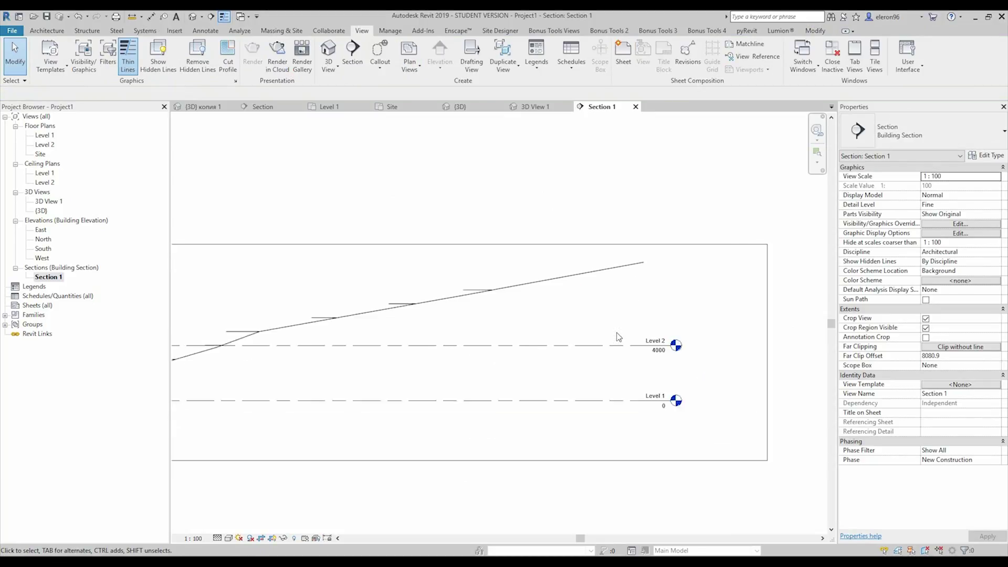
{"action": "left_click", "coordinate": [581, 347]}
{"action": "key", "text": "r"}
{"action": "key", "text": "o"}
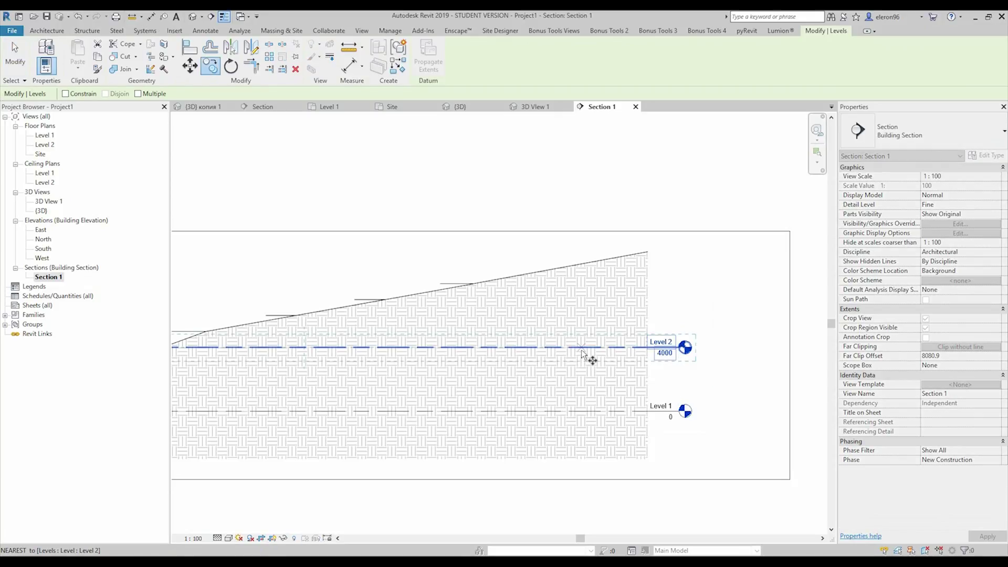
{"action": "left_click", "coordinate": [584, 295]}
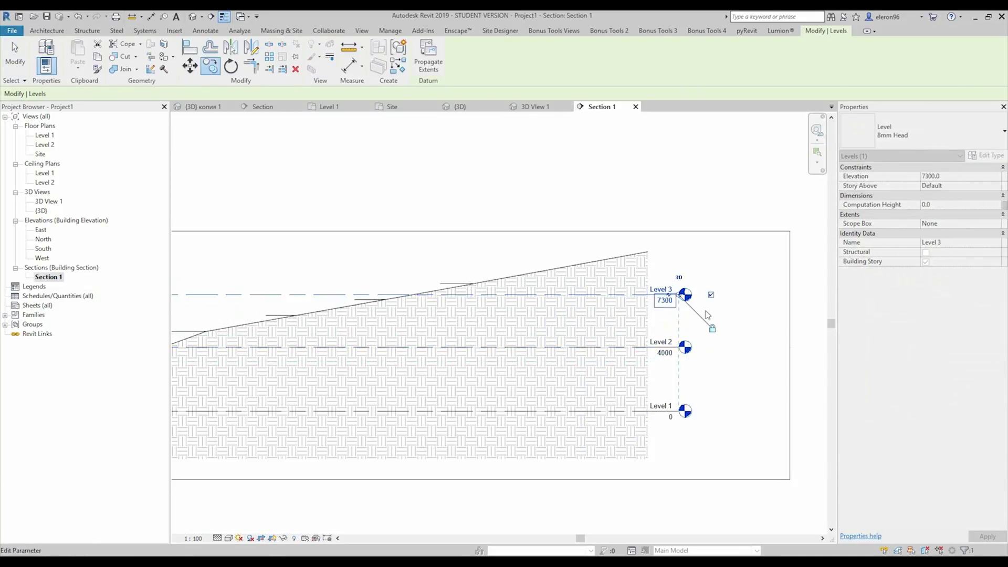
{"action": "left_click", "coordinate": [570, 295]}
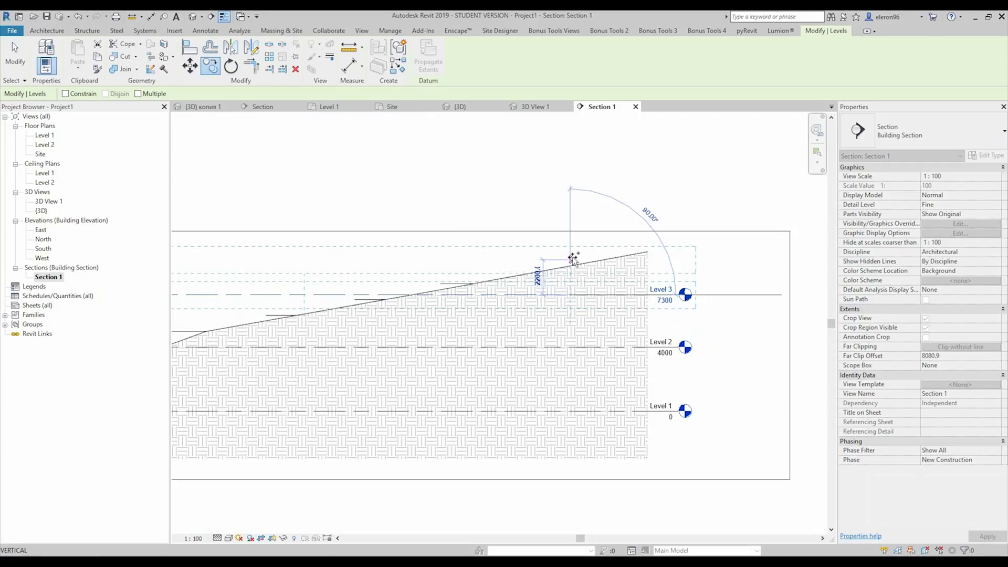
{"action": "left_click", "coordinate": [570, 250]}
{"action": "key", "text": "Escape"}
{"action": "scroll", "coordinate": [775, 284], "scroll_direction": "down", "scroll_amount": 2}
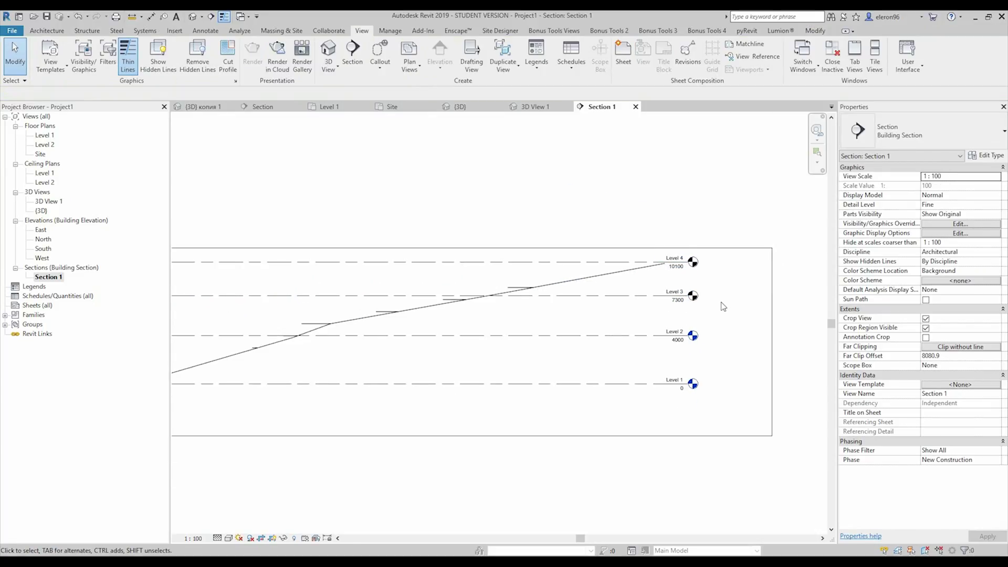
{"action": "middle_click_drag", "start_coordinate": [609, 381], "coordinate": [631, 377]}
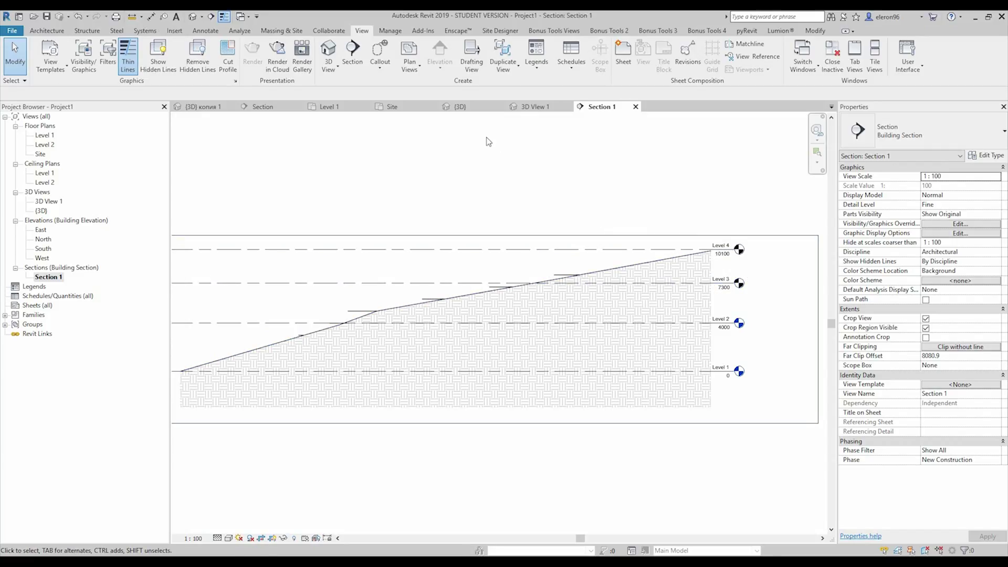
In the Site plan, start a building pad sketch with straight boundary lines.
{"action": "left_click", "coordinate": [395, 107]}
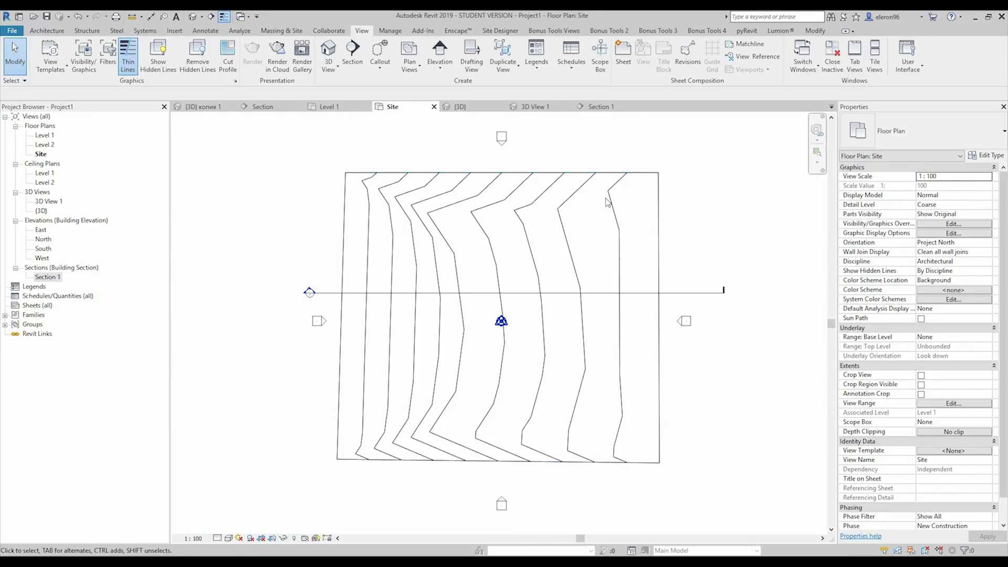
{"action": "left_click", "coordinate": [541, 205]}
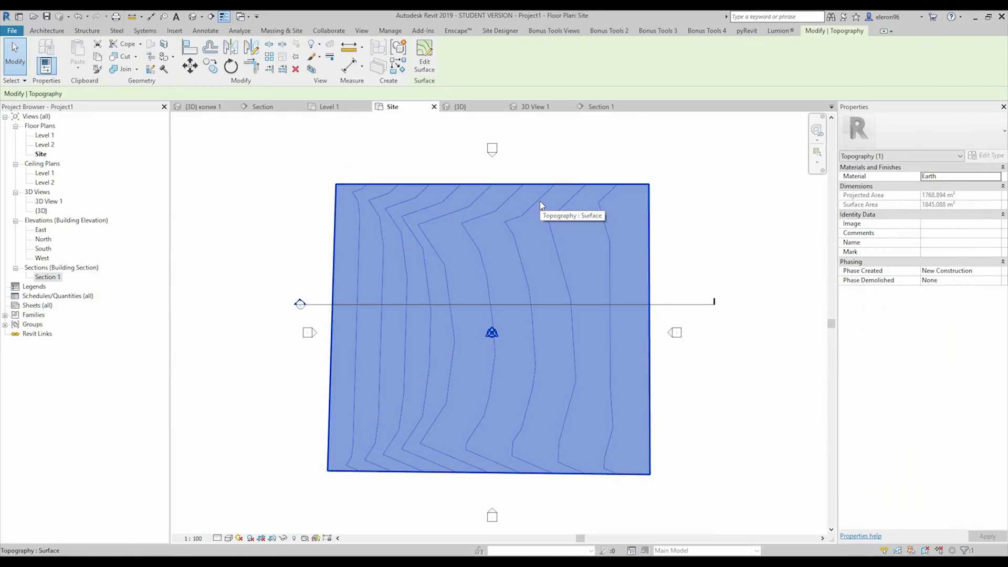
{"action": "key", "text": "Escape"}
{"action": "left_click", "coordinate": [281, 31]}
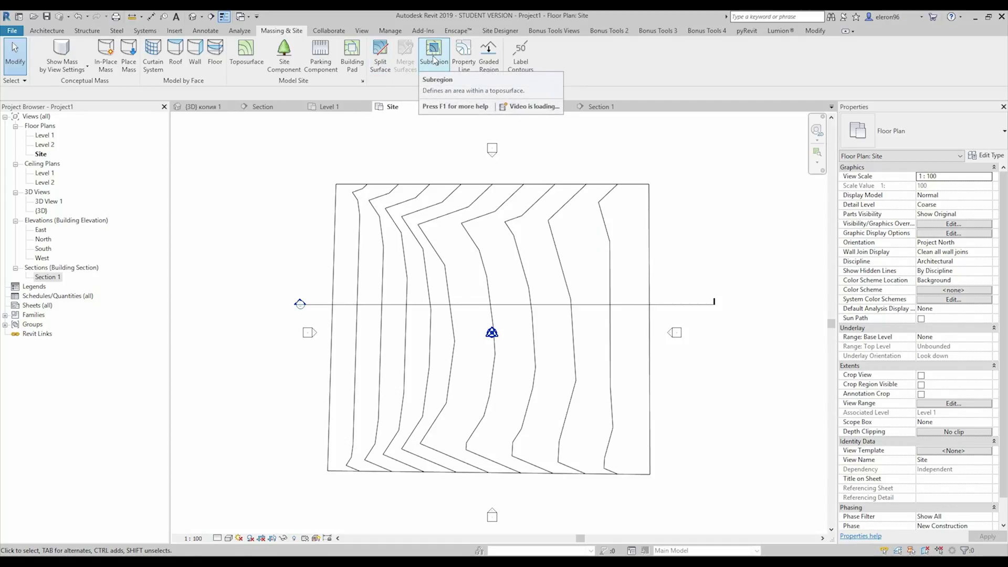
{"action": "left_click", "coordinate": [350, 64]}
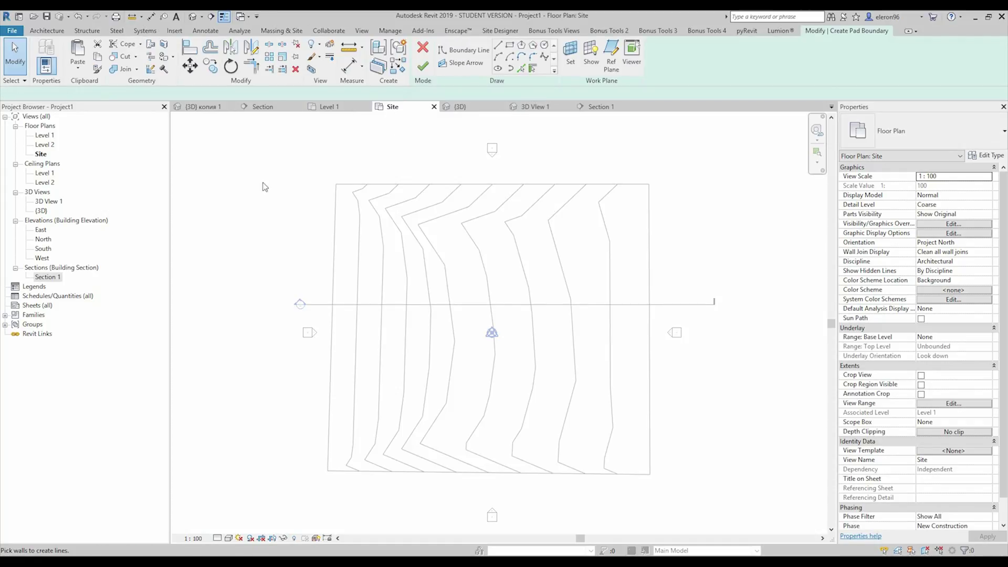
{"action": "left_click", "coordinate": [498, 45]}
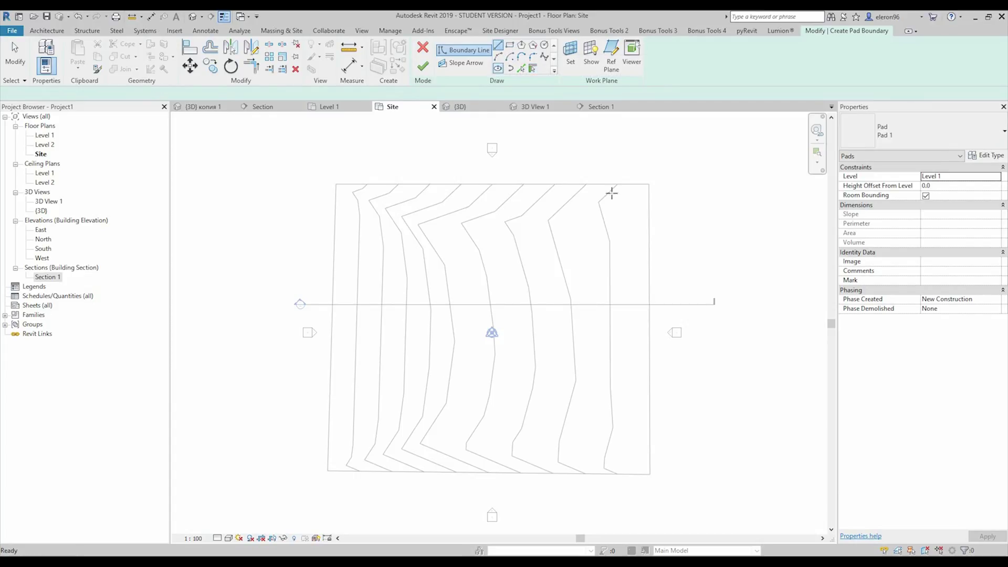
Sketch the stepped pad outline with two diagonal steps and a 6300 horizontal edge, closing the loop.
{"action": "scroll", "coordinate": [479, 293], "scroll_direction": "up", "scroll_amount": 5}
{"action": "left_click", "coordinate": [426, 363]}
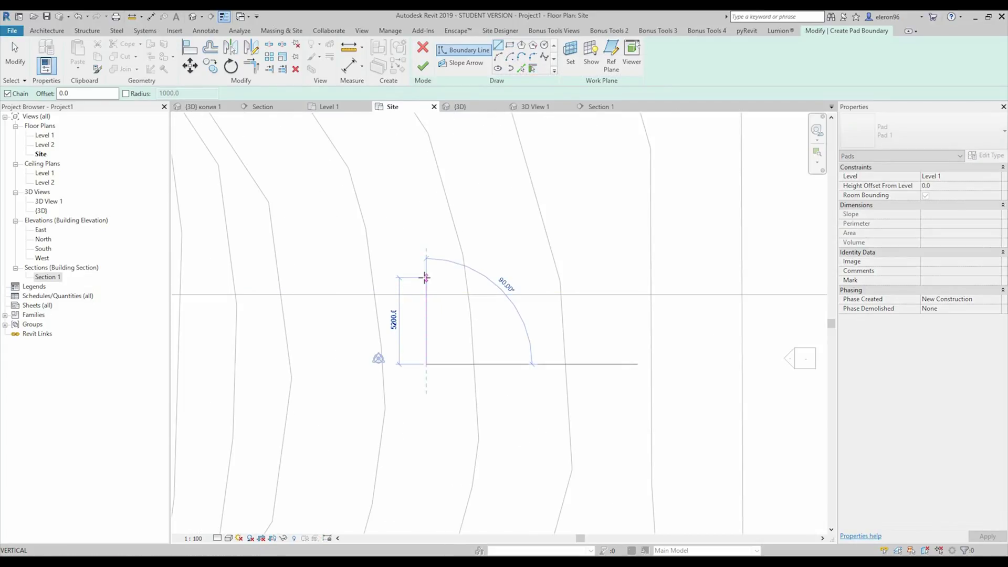
{"action": "left_click", "coordinate": [427, 277]}
{"action": "left_click", "coordinate": [488, 235]}
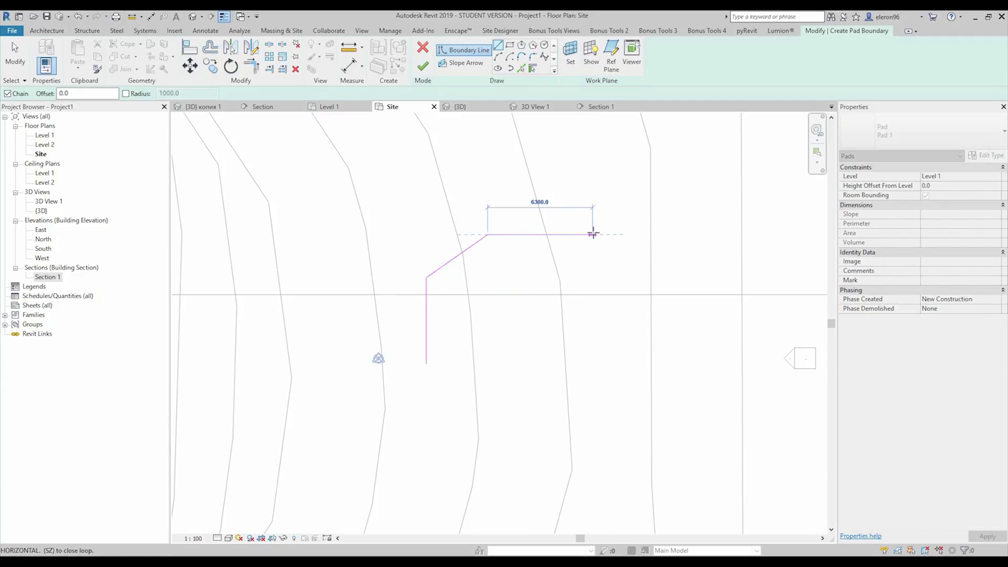
{"action": "left_click", "coordinate": [593, 235]}
{"action": "left_click", "coordinate": [624, 191]}
{"action": "left_click", "coordinate": [681, 191]}
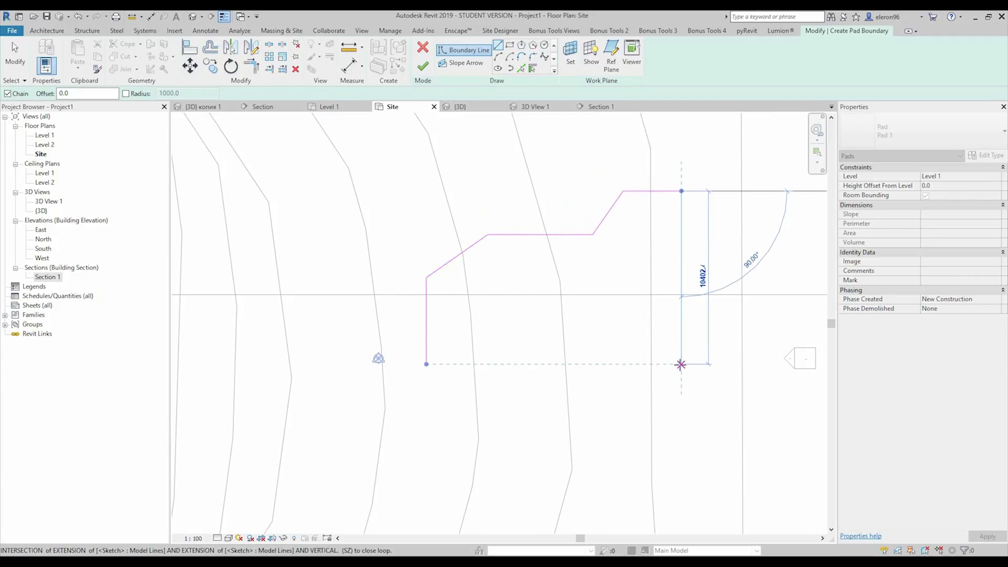
{"action": "left_click", "coordinate": [681, 363]}
{"action": "left_click", "coordinate": [427, 363]}
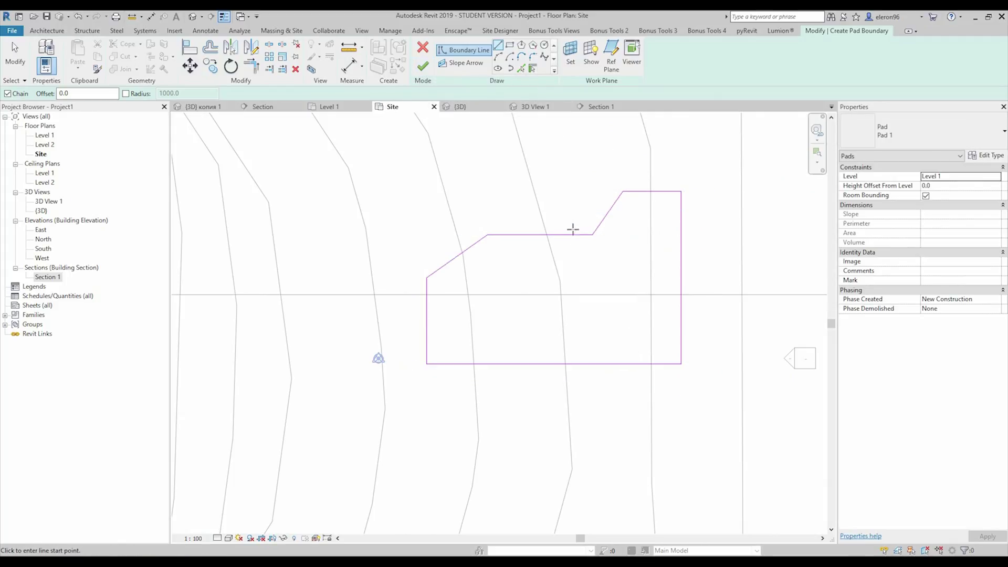
Confirm the pad sits on Level 1 and finish the sketch to create Pad 1.
{"action": "key", "text": "Escape"}
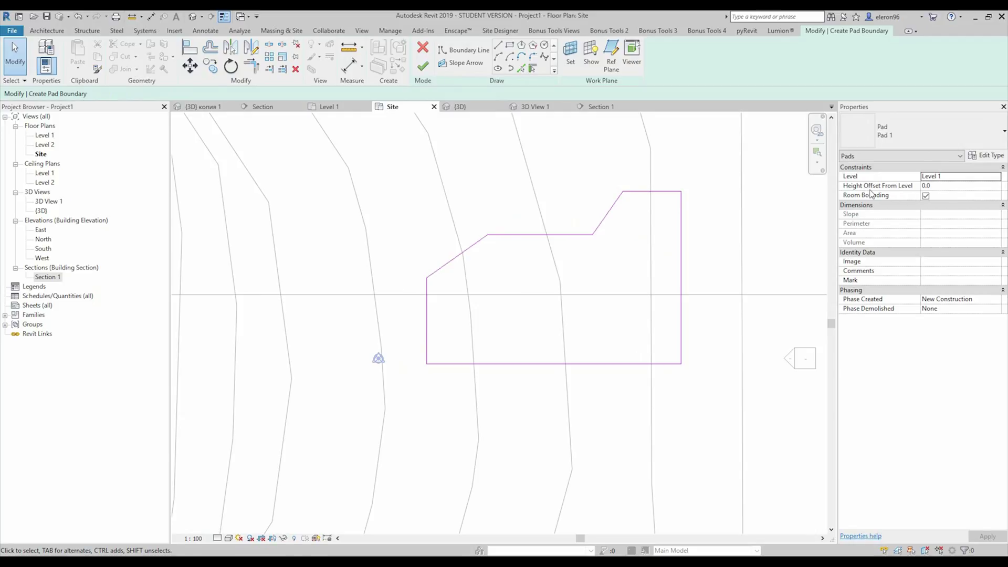
{"action": "left_click", "coordinate": [998, 182]}
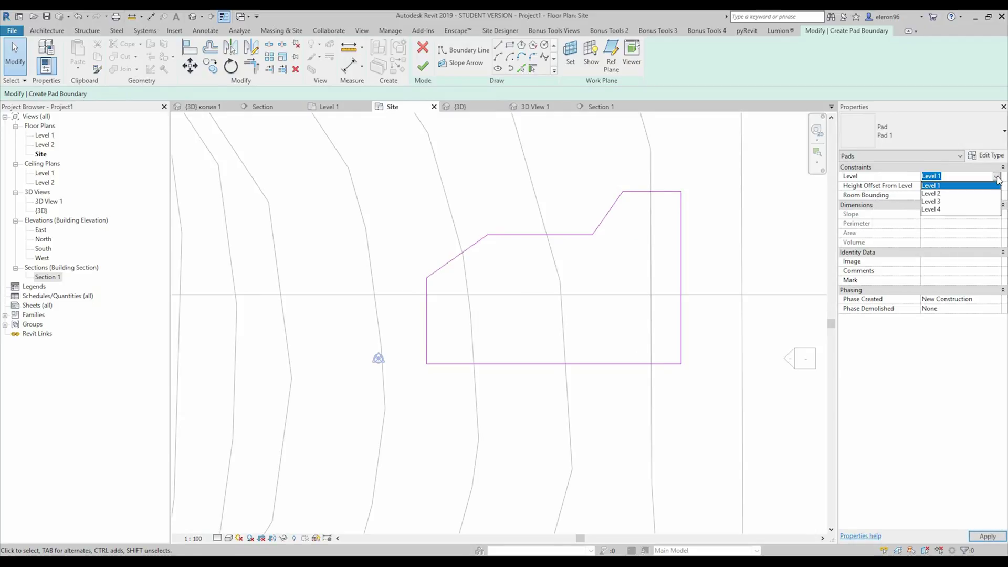
{"action": "left_click", "coordinate": [426, 78]}
{"action": "left_click", "coordinate": [480, 157]}
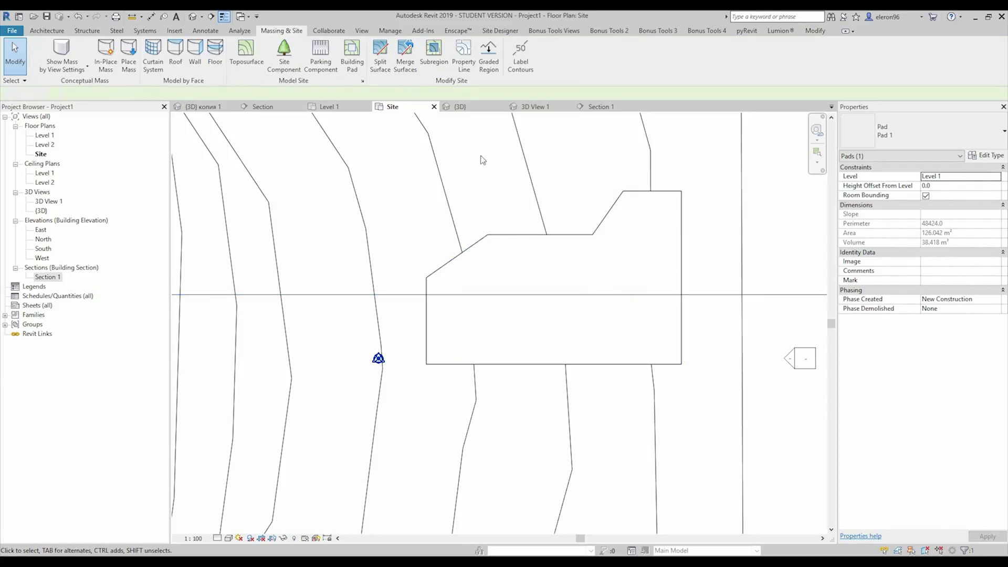
{"action": "left_click", "coordinate": [598, 106]}
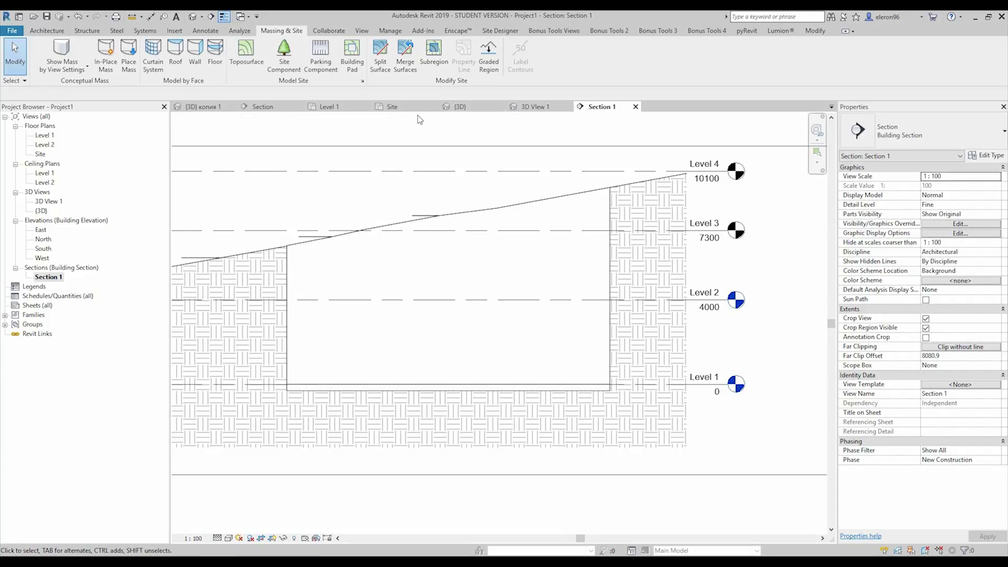
{"action": "left_click", "coordinate": [389, 107]}
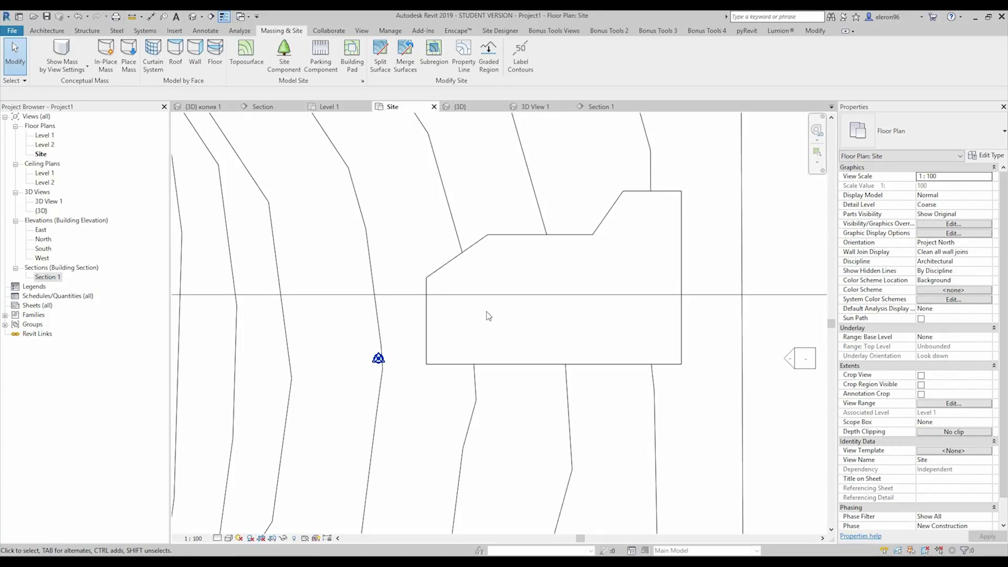
{"action": "scroll", "coordinate": [486, 305], "scroll_direction": "up", "scroll_amount": 3}
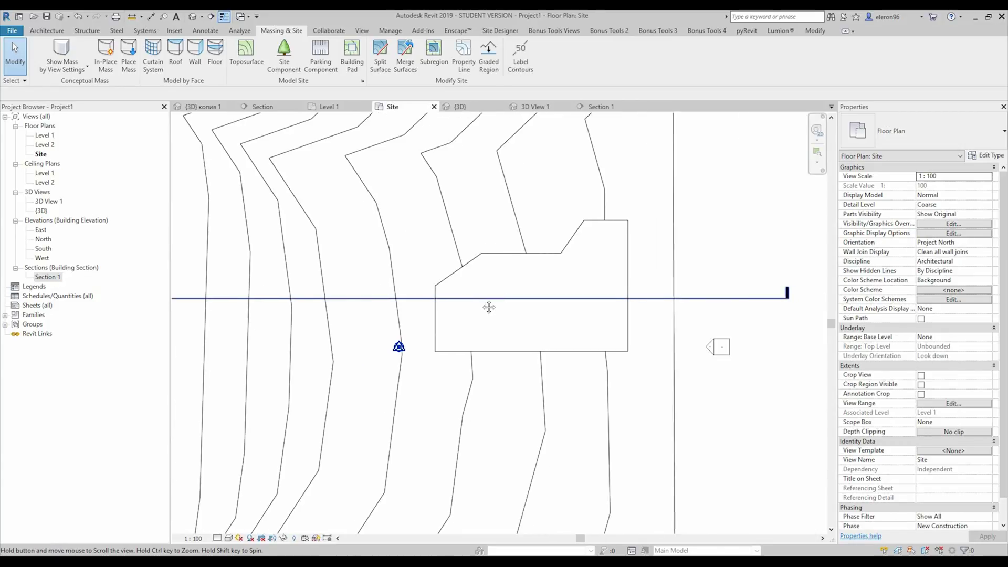
Create a topography subregion by picking the stepped pad outline, then review it in Section 1.
{"action": "left_click", "coordinate": [434, 57]}
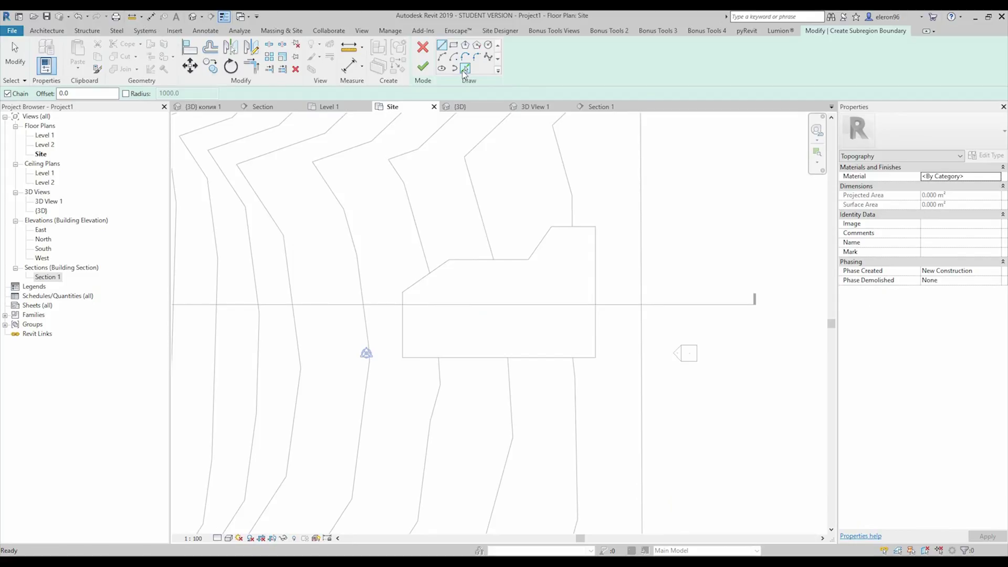
{"action": "left_click", "coordinate": [465, 69]}
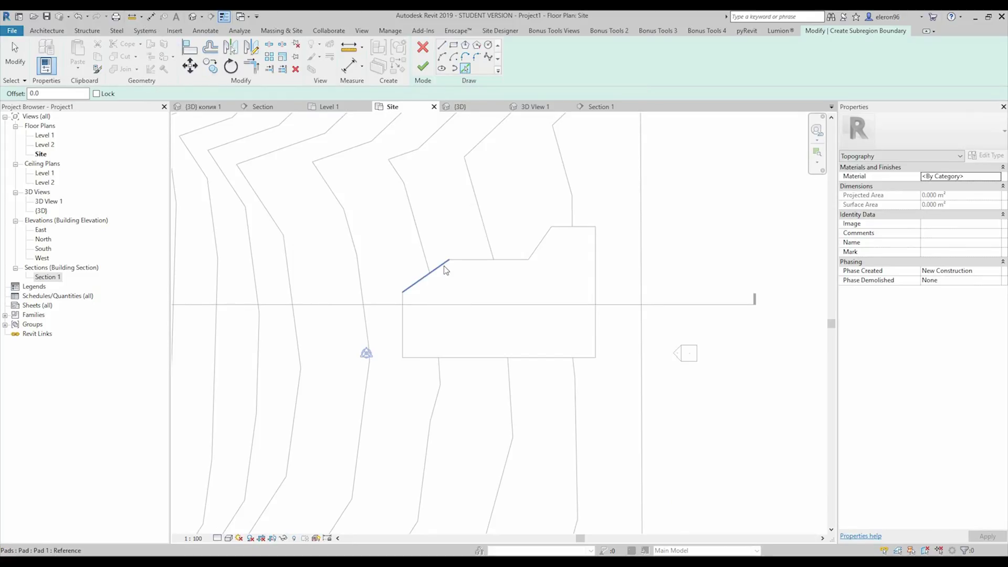
{"action": "key", "text": "Tab"}
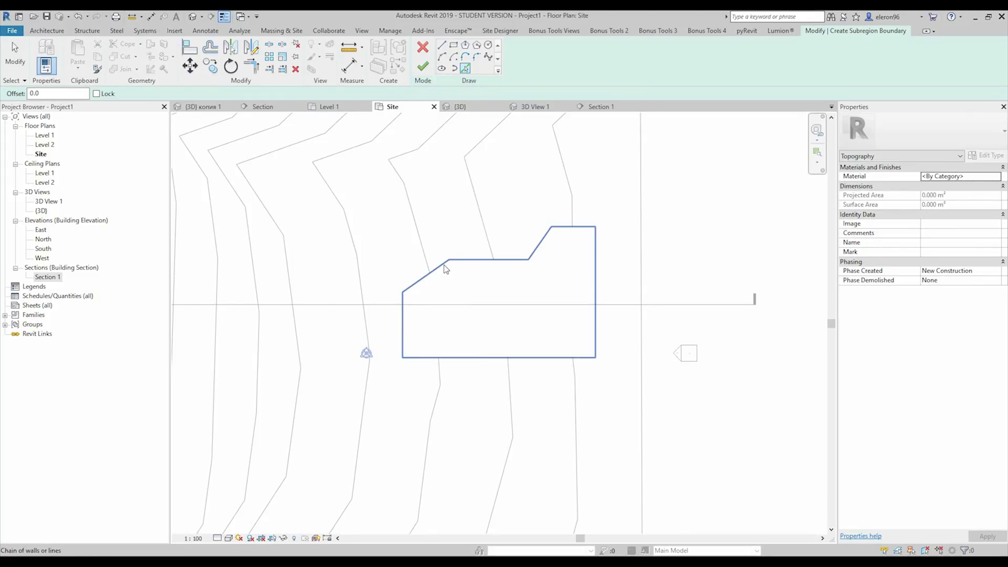
{"action": "key", "text": "Tab"}
{"action": "key", "text": "Tab"}
{"action": "left_click", "coordinate": [445, 269]}
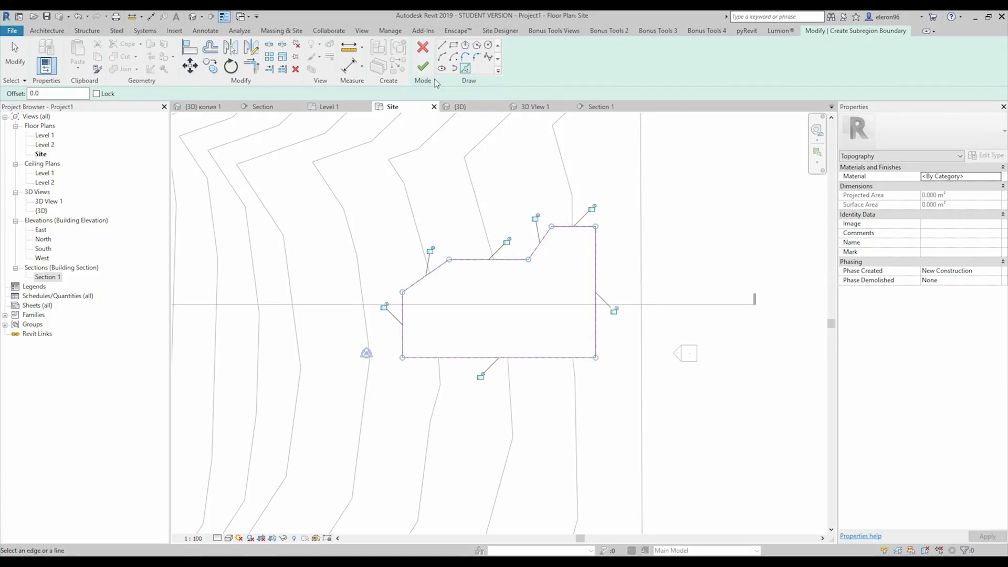
{"action": "left_click", "coordinate": [423, 66]}
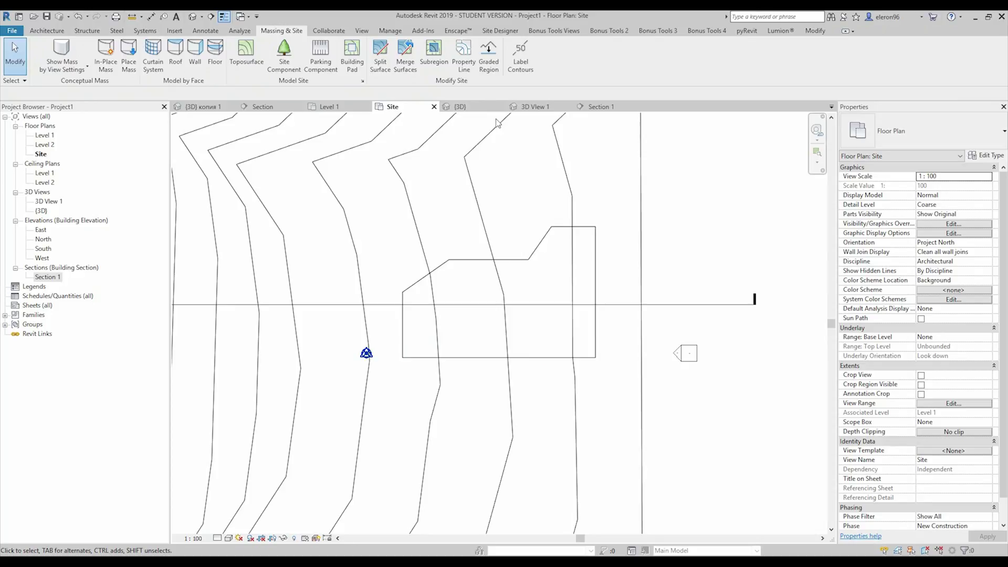
{"action": "left_click", "coordinate": [593, 106]}
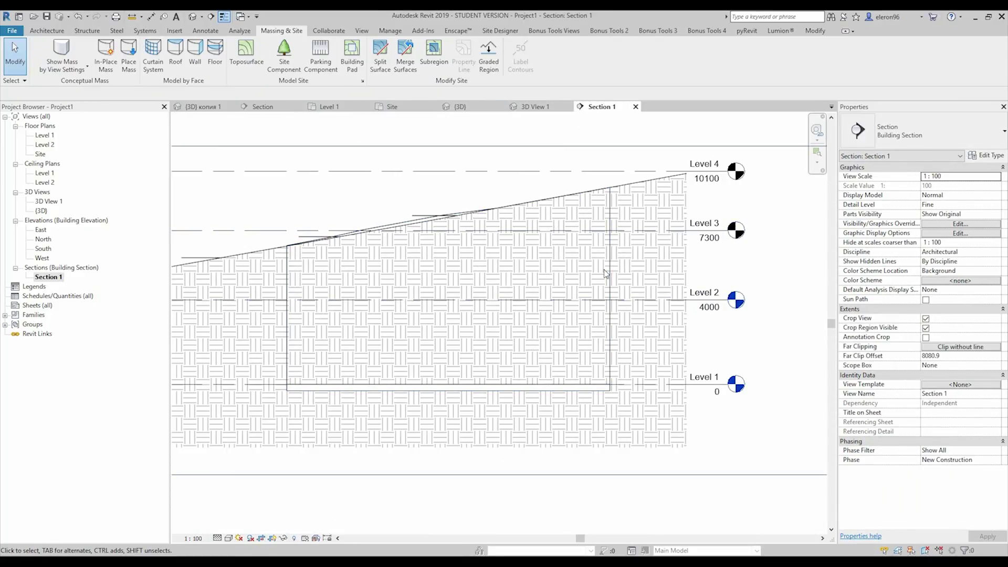
In the Site plan, create a Generic Floor - 400mm on Level 2 from the picked pad outline.
{"action": "left_click", "coordinate": [405, 106]}
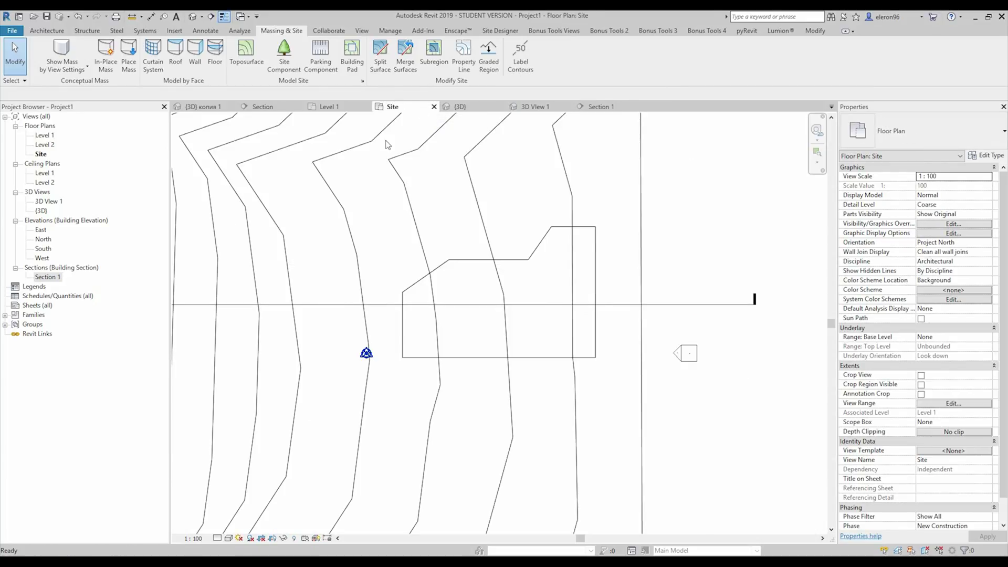
{"action": "left_click", "coordinate": [49, 34]}
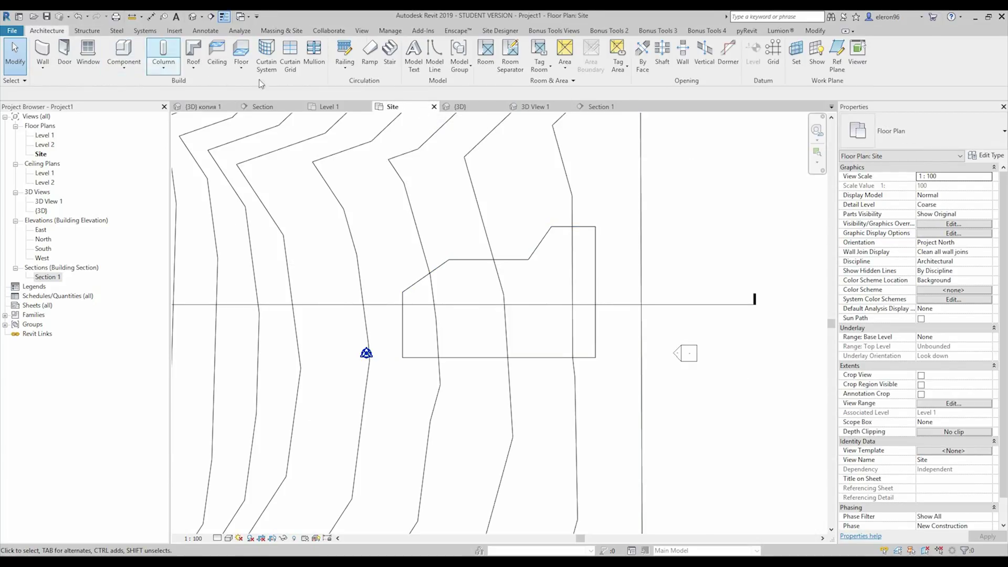
{"action": "left_click", "coordinate": [243, 55]}
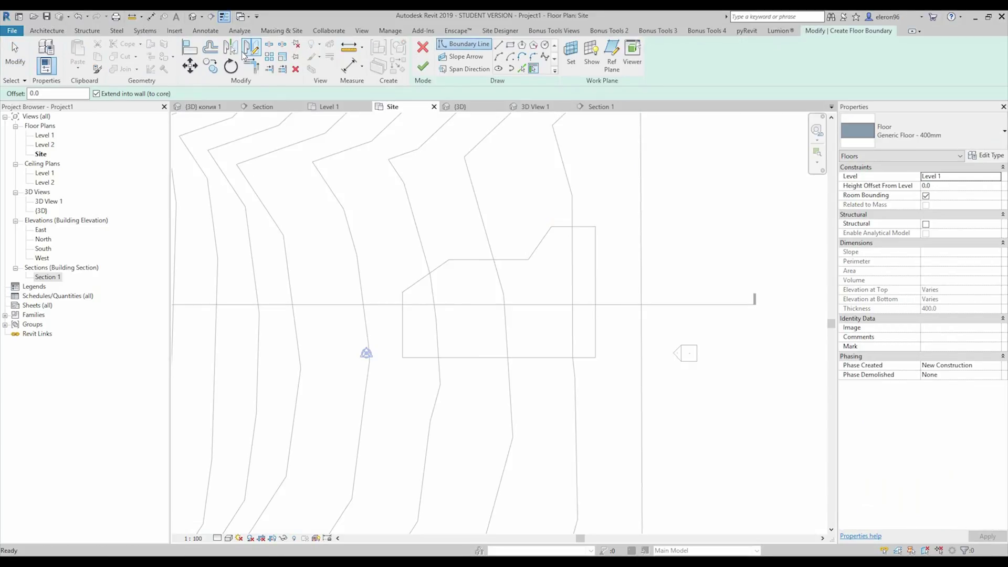
{"action": "left_click", "coordinate": [522, 68]}
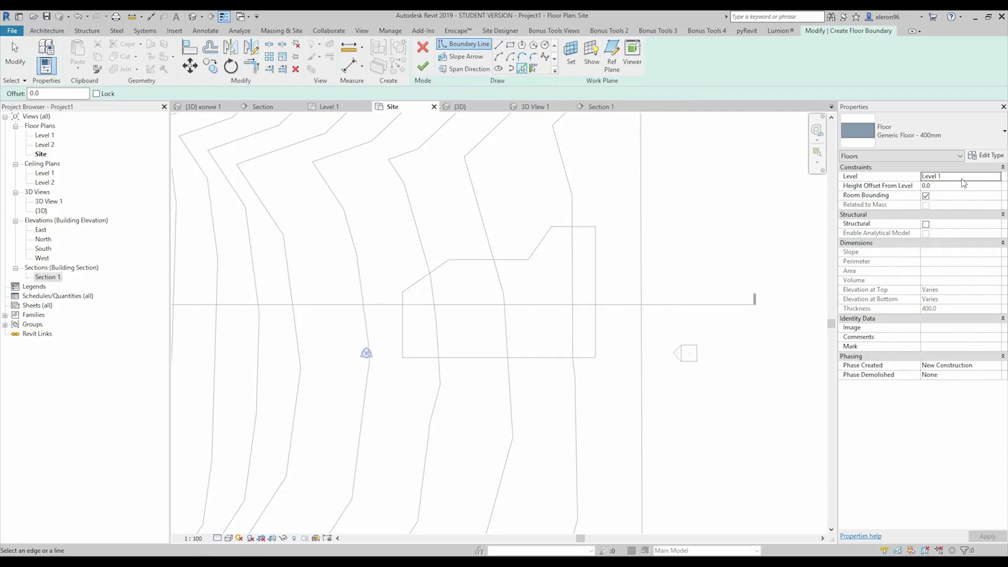
{"action": "left_click", "coordinate": [996, 177]}
{"action": "left_click", "coordinate": [945, 196]}
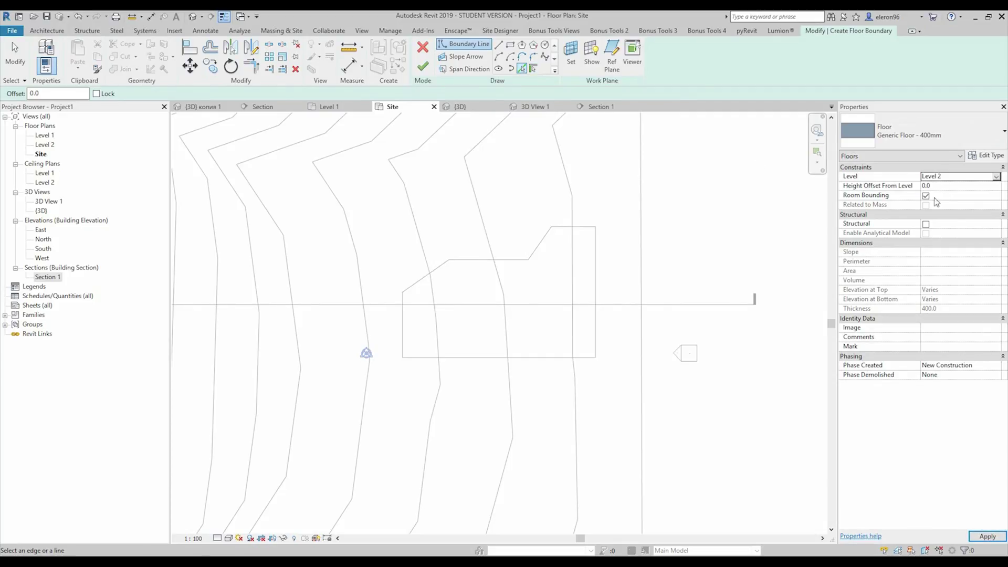
{"action": "key", "text": "Tab"}
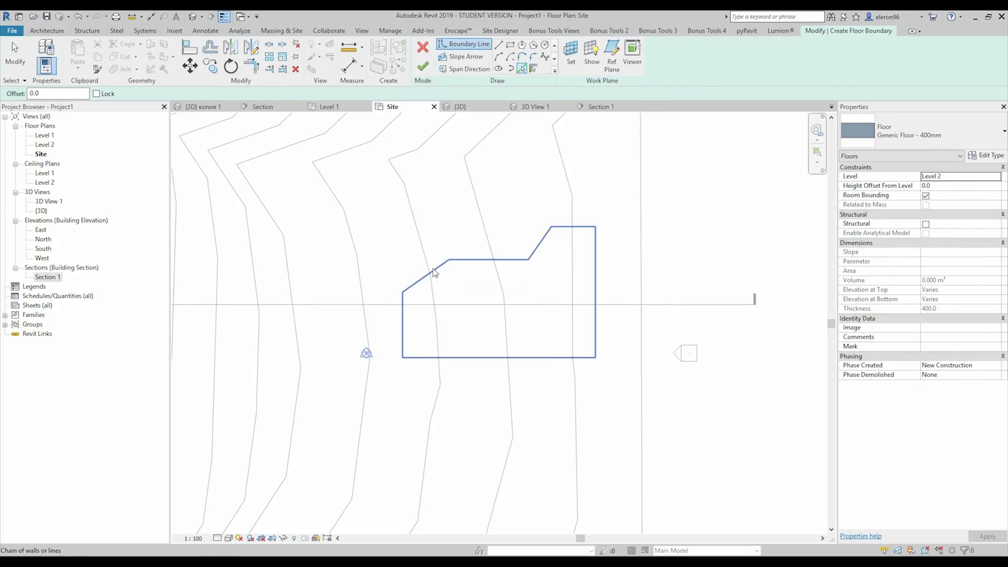
{"action": "left_click", "coordinate": [433, 273]}
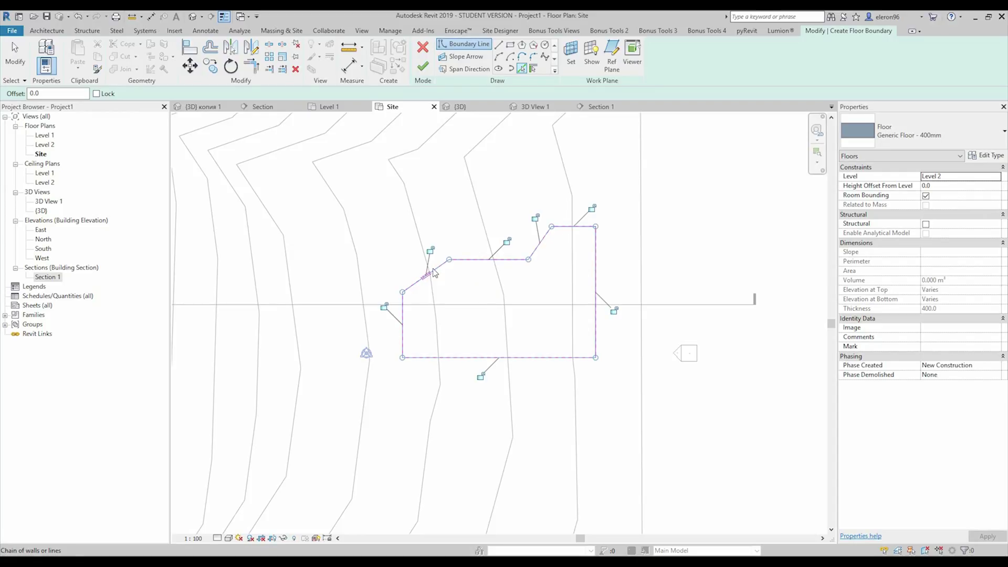
{"action": "left_click", "coordinate": [422, 66]}
{"action": "key", "text": "Escape"}
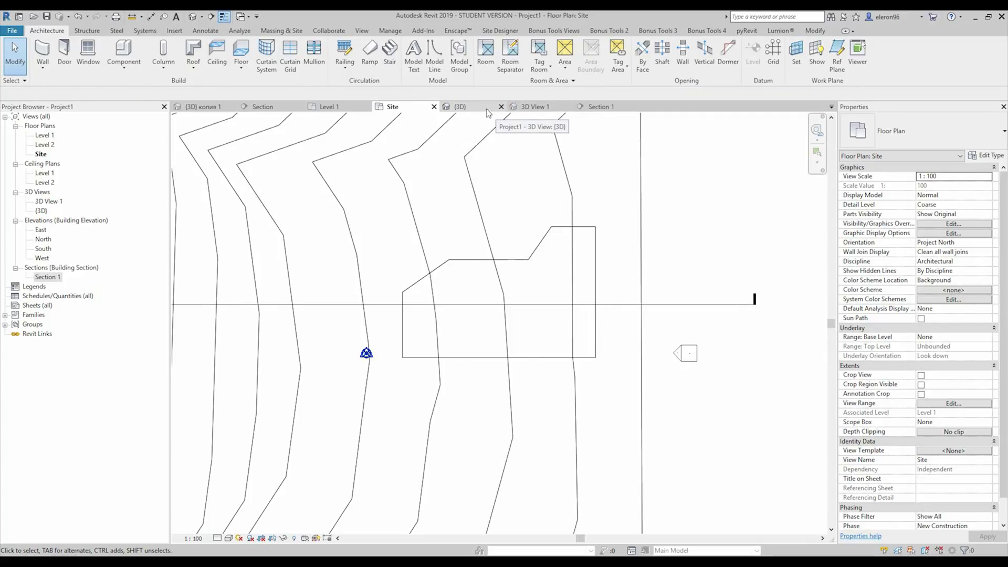
In the {3D} view, apply the Hidden Line visual style and orbit to a side view of the buried floor.
{"action": "left_click", "coordinate": [472, 107]}
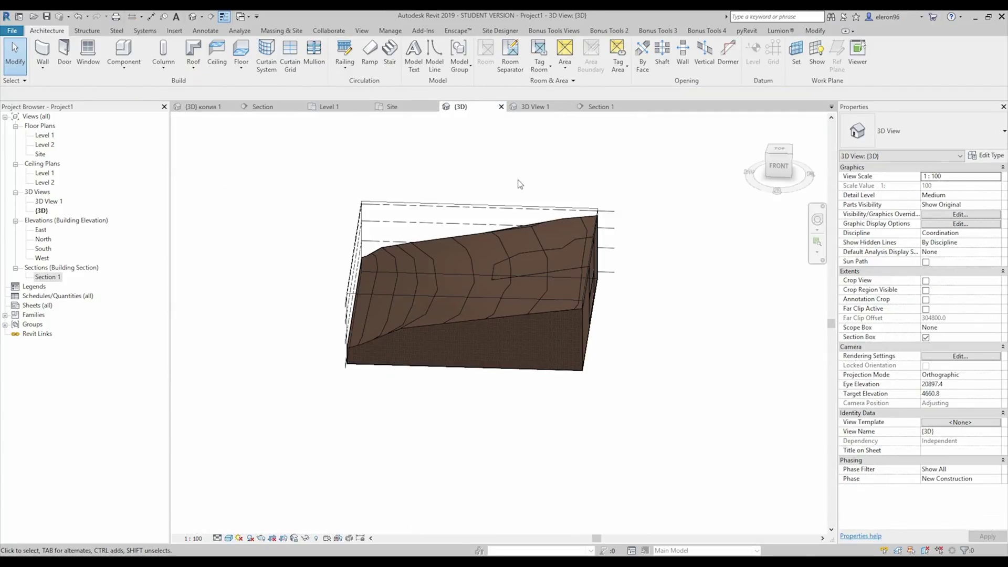
{"action": "scroll", "coordinate": [506, 266], "scroll_direction": "up", "scroll_amount": 2}
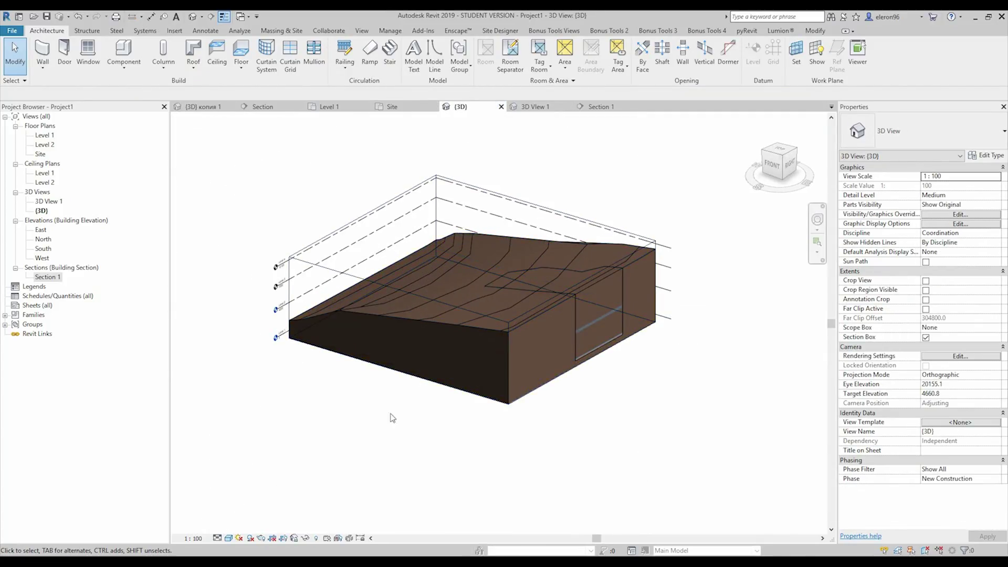
{"action": "left_click", "coordinate": [229, 538]}
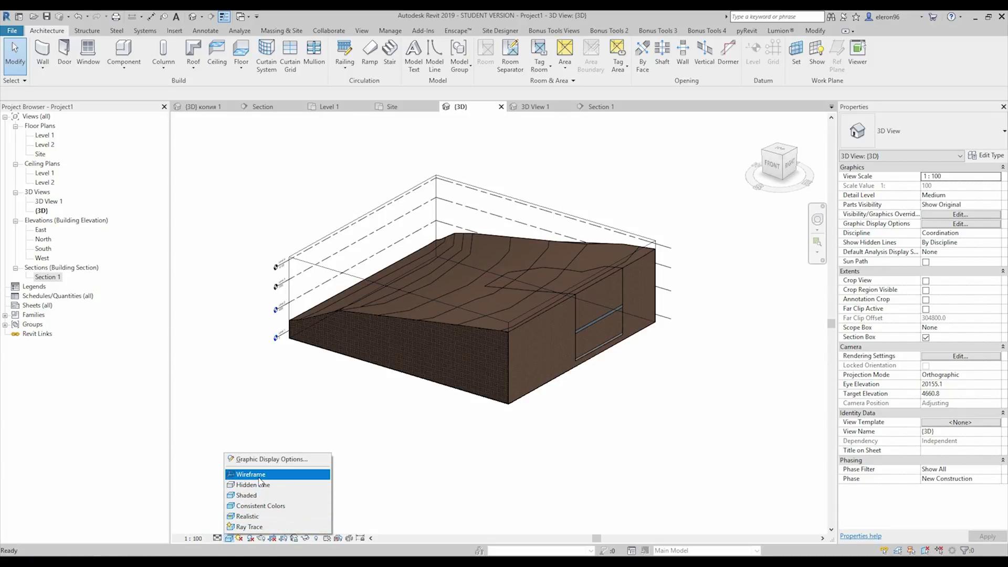
{"action": "left_click", "coordinate": [254, 486]}
{"action": "middle_click_drag", "start_coordinate": [430, 294], "coordinate": [551, 297], "text": "shift"}
{"action": "scroll", "coordinate": [571, 439], "scroll_direction": "up", "scroll_amount": 4}
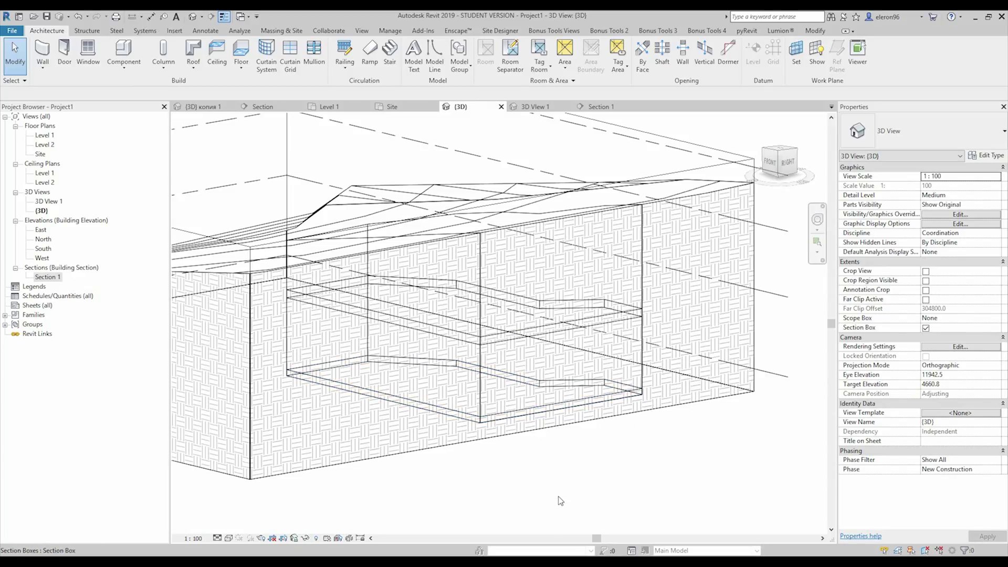
{"action": "left_click", "coordinate": [291, 33]}
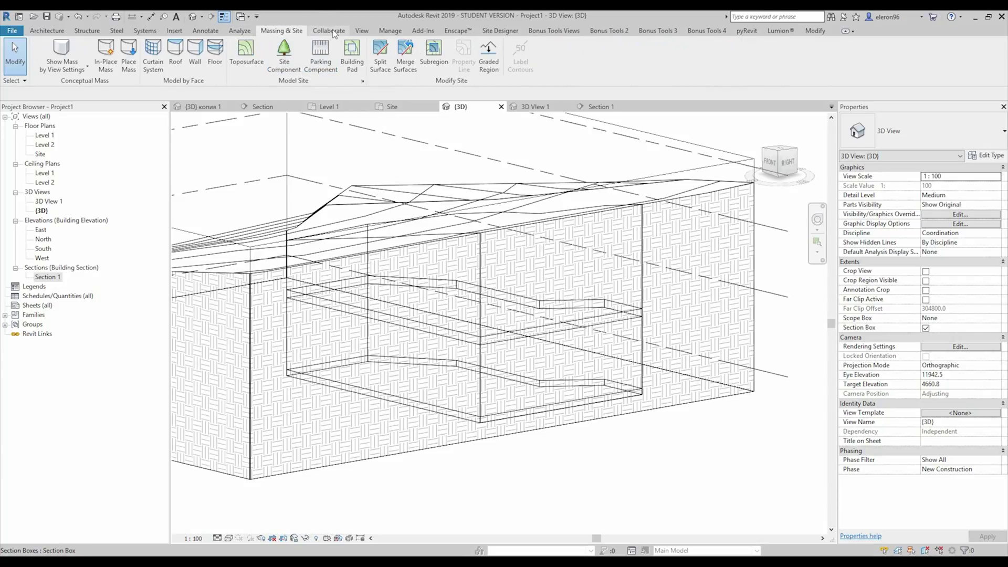
Launch Dynamo from the Manage tab, open a new blank Home workspace, and move the window left.
{"action": "left_click", "coordinate": [397, 31]}
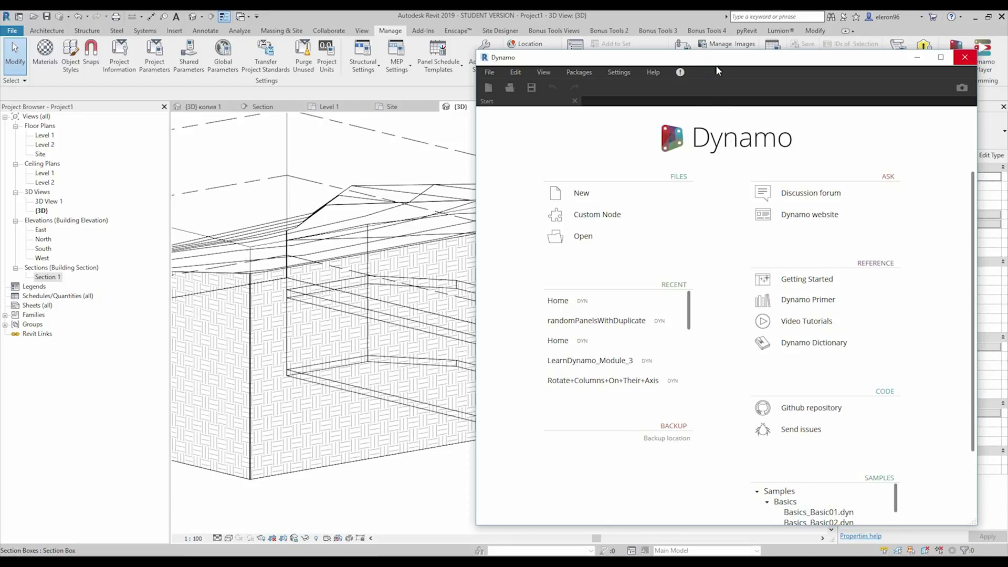
{"action": "left_click", "coordinate": [582, 193]}
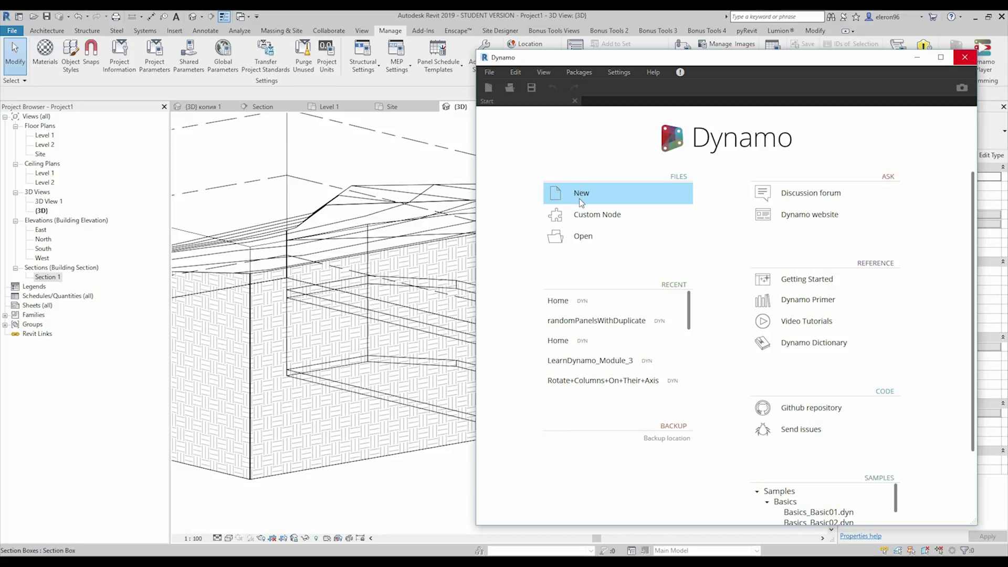
{"action": "left_click", "coordinate": [581, 196]}
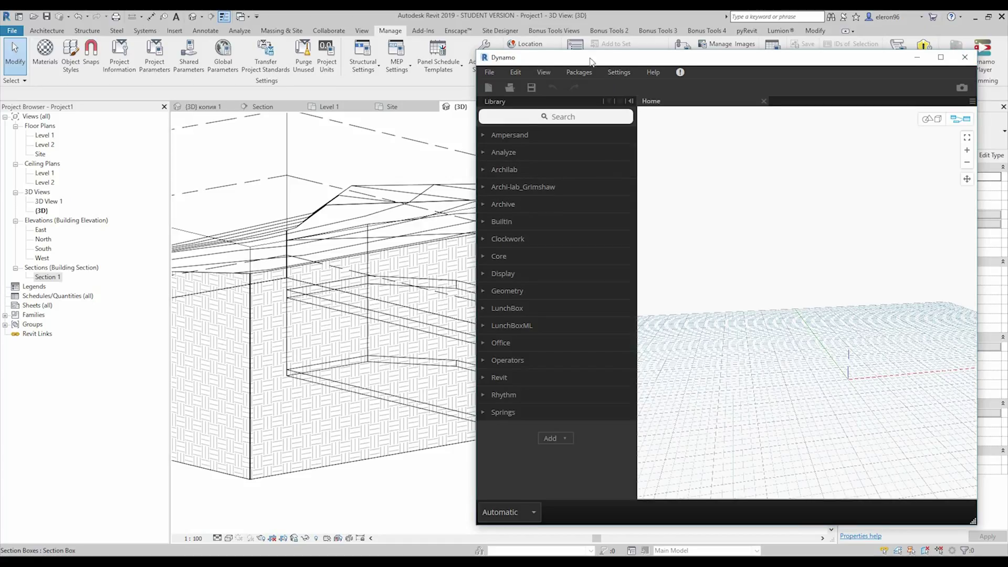
{"action": "left_click_drag", "start_coordinate": [590, 62], "coordinate": [511, 71]}
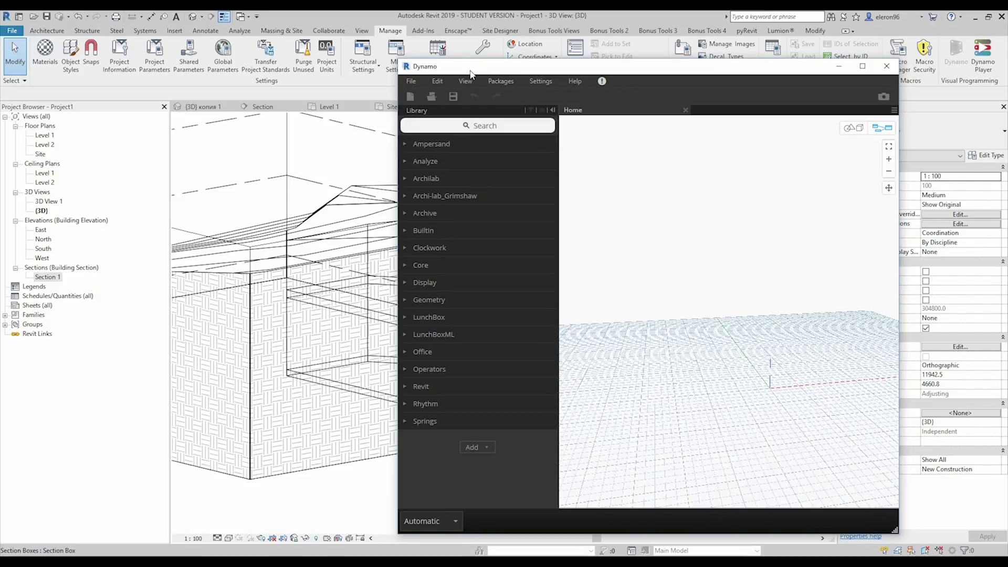
{"action": "left_click", "coordinate": [575, 78]}
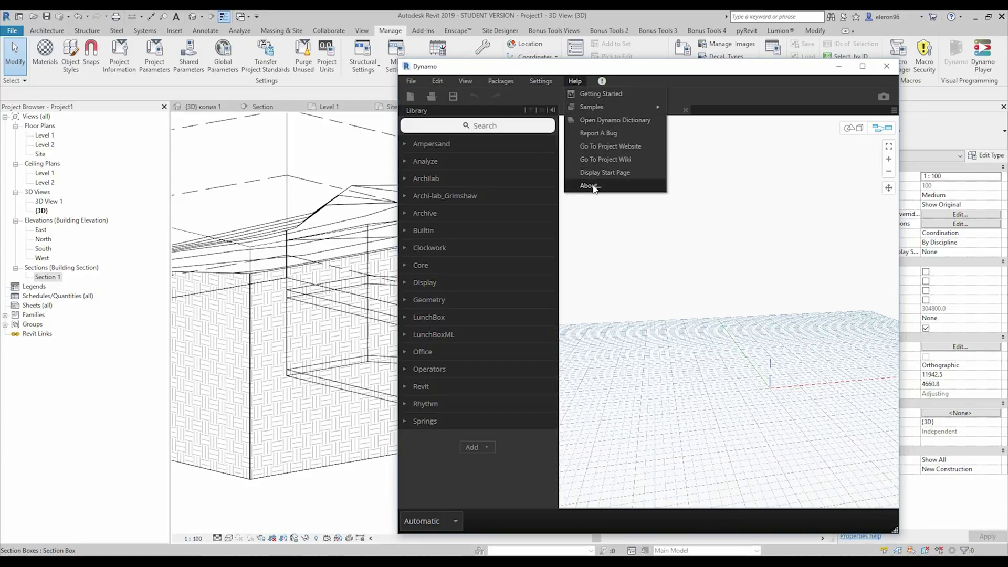
{"action": "left_click", "coordinate": [590, 186]}
{"action": "left_click", "coordinate": [580, 80]}
{"action": "left_click", "coordinate": [597, 186]}
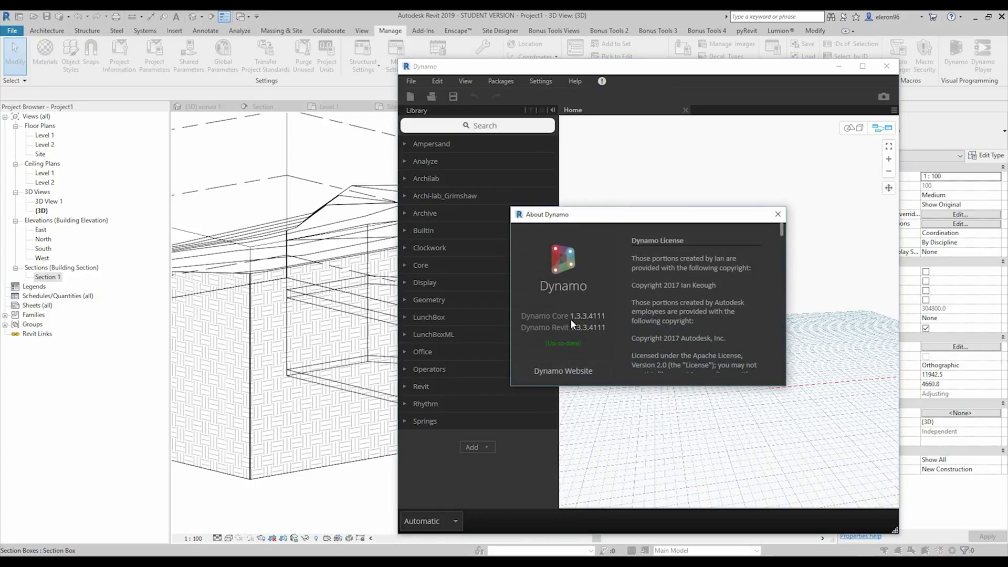
{"action": "left_click", "coordinate": [777, 214]}
{"action": "left_click", "coordinate": [508, 83]}
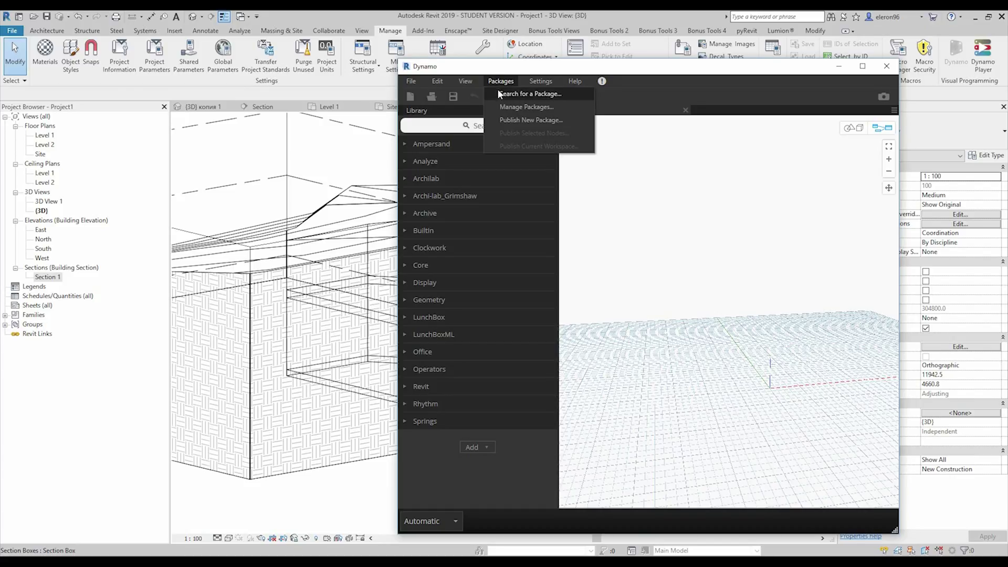
Search the online package catalogue for 'clockwork', browse the results, and close the search.
{"action": "left_click", "coordinate": [545, 96]}
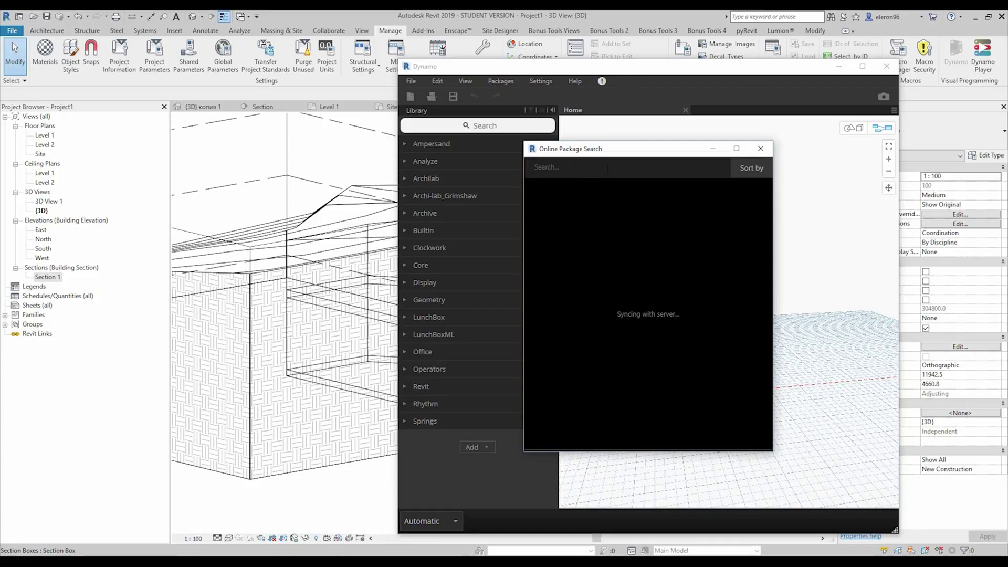
{"action": "type", "text": "clockwork"}
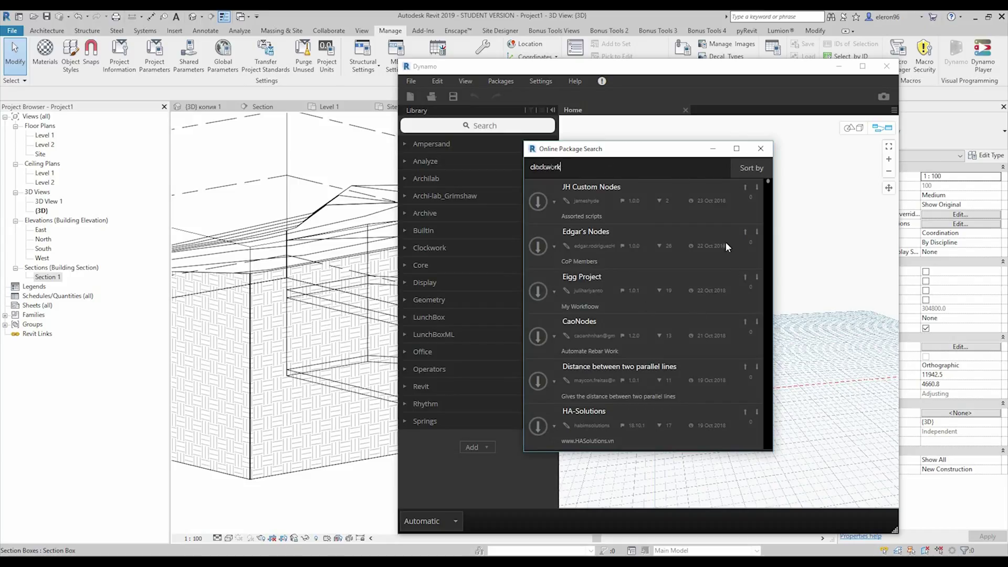
{"action": "scroll", "coordinate": [664, 252], "scroll_direction": "down", "scroll_amount": 5}
{"action": "scroll", "coordinate": [665, 250], "scroll_direction": "up", "scroll_amount": 5}
{"action": "scroll", "coordinate": [622, 219], "scroll_direction": "down", "scroll_amount": 10}
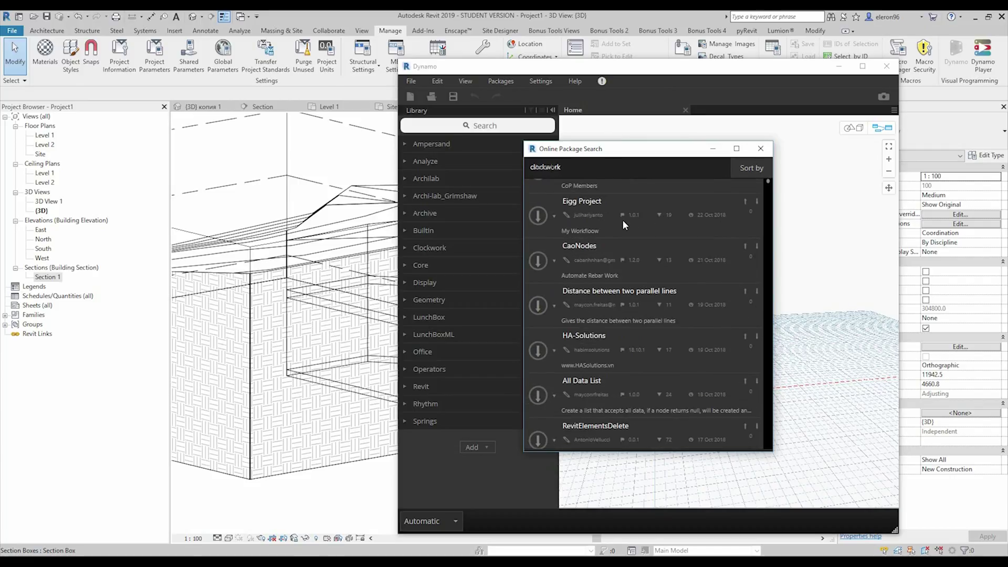
{"action": "scroll", "coordinate": [621, 218], "scroll_direction": "up", "scroll_amount": 3}
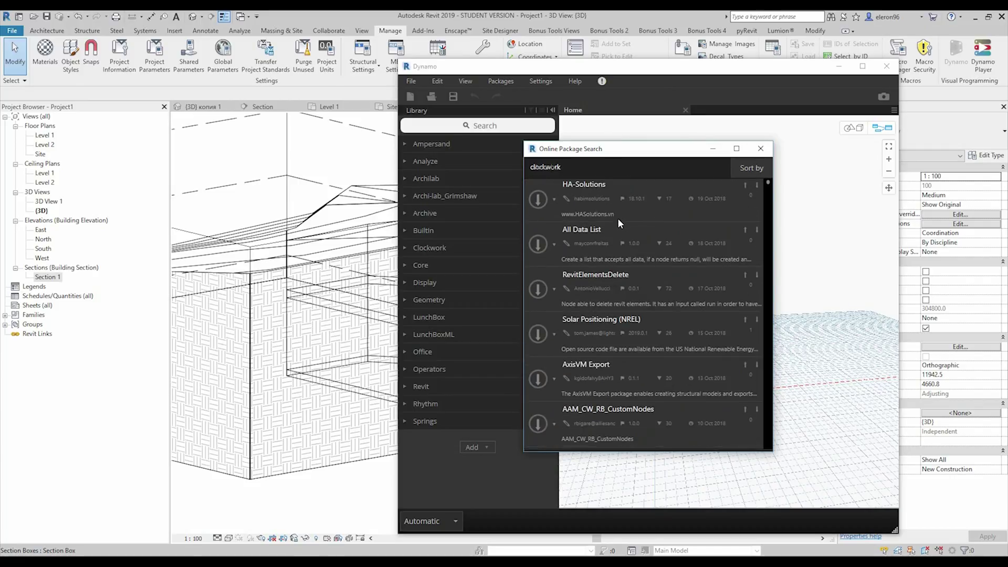
{"action": "scroll", "coordinate": [617, 219], "scroll_direction": "down", "scroll_amount": 10}
{"action": "scroll", "coordinate": [617, 217], "scroll_direction": "down", "scroll_amount": 10}
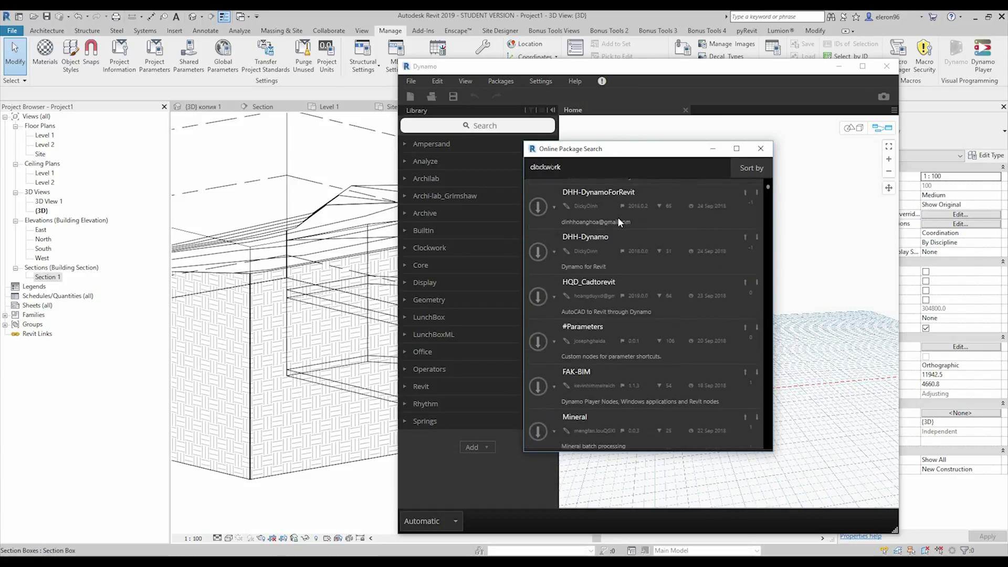
{"action": "left_click", "coordinate": [760, 148]}
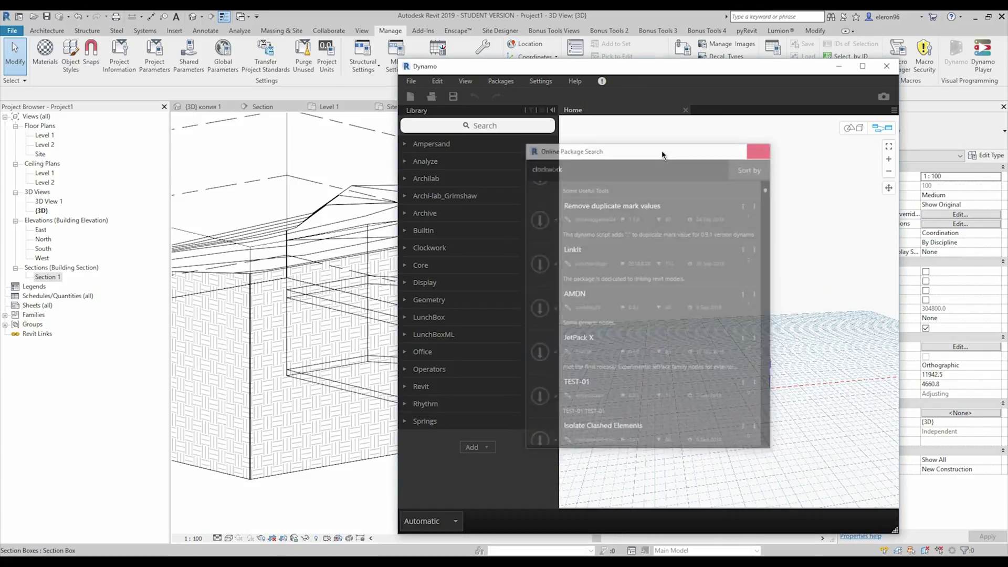
Reopen the online package search from the Packages menu and close it again.
{"action": "left_click", "coordinate": [500, 81]}
{"action": "left_click", "coordinate": [519, 92]}
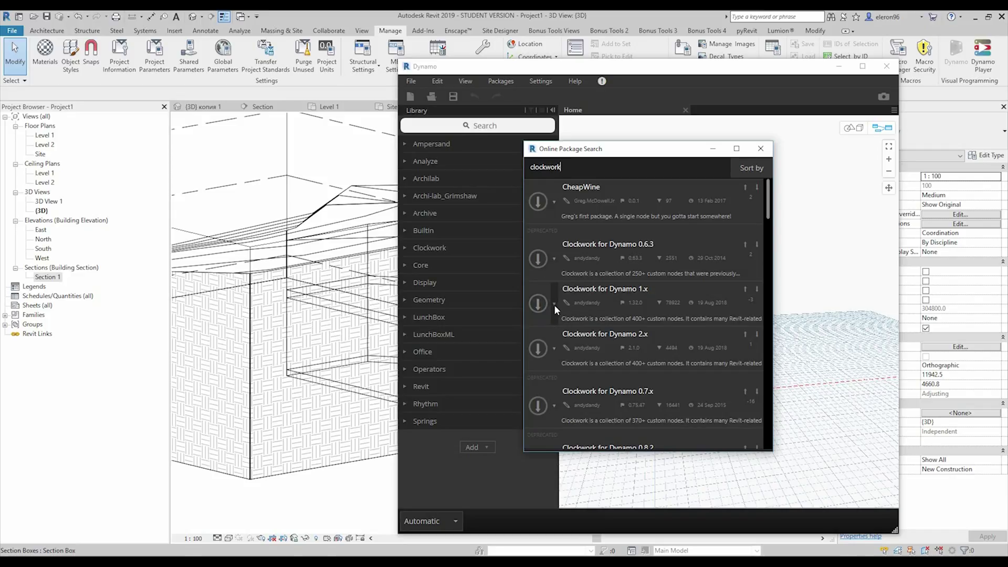
{"action": "left_click", "coordinate": [761, 150]}
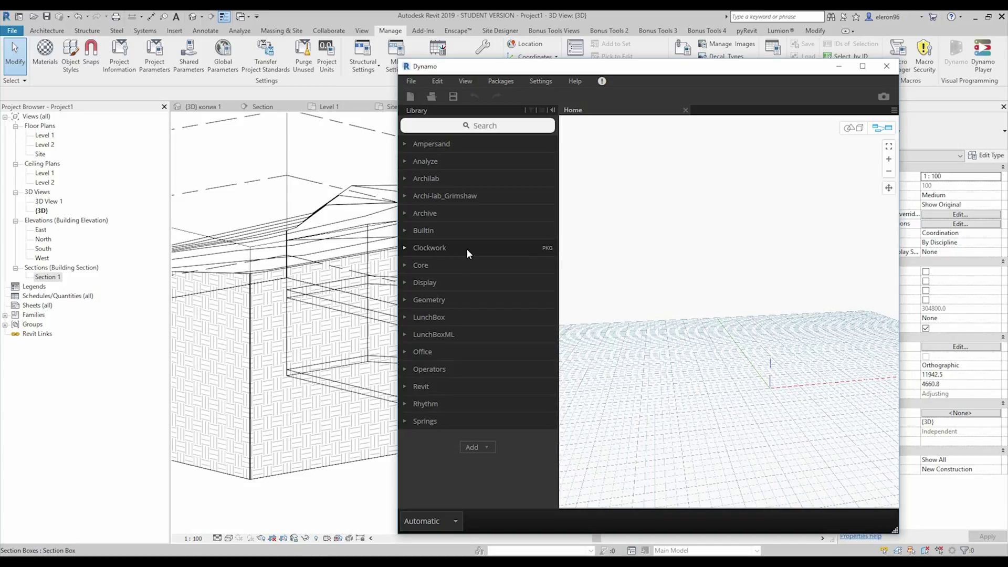
Search 'select elements' and add a Select Model Element node to the canvas.
{"action": "right_click", "coordinate": [644, 299]}
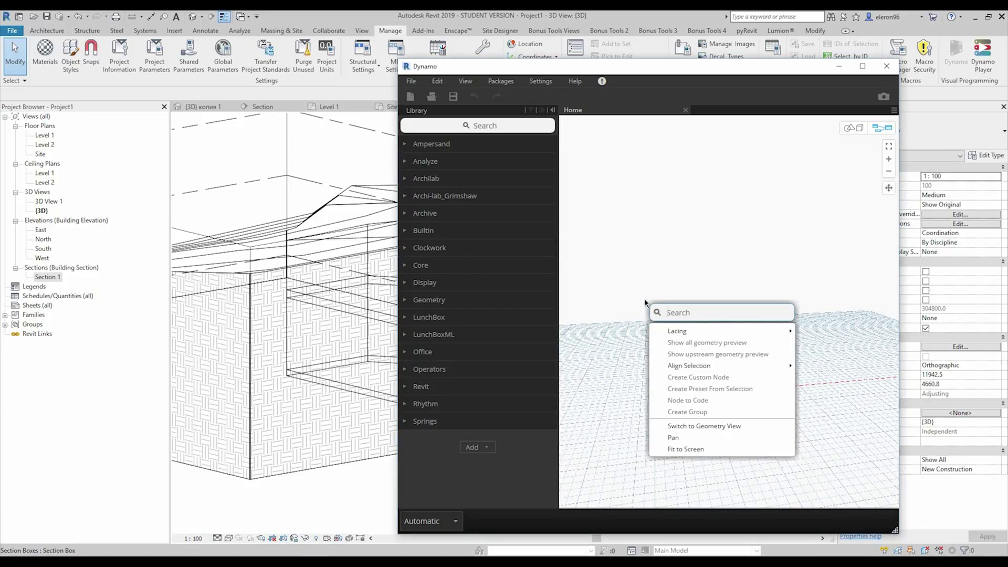
{"action": "type", "text": "sel"}
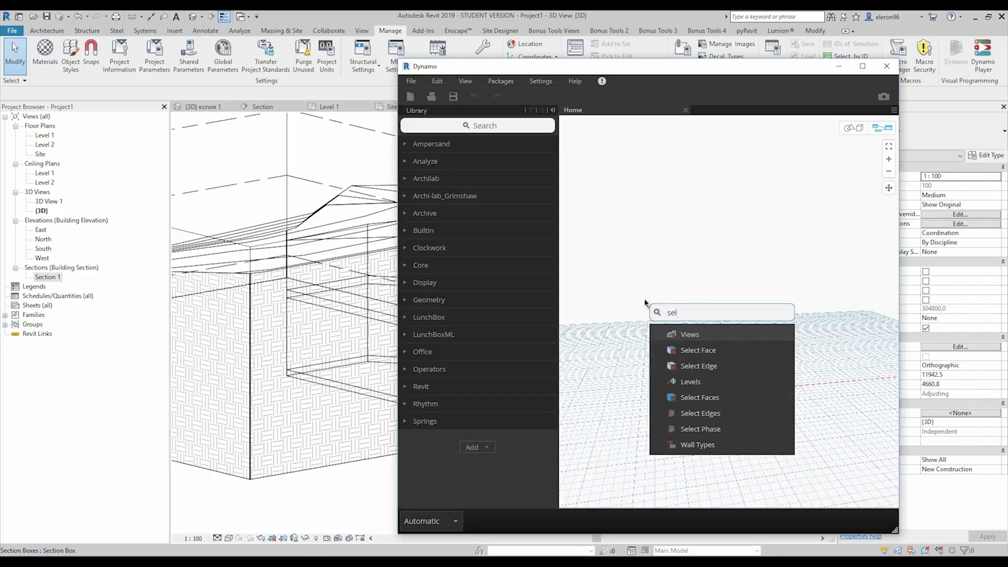
{"action": "type", "text": "ect ele"}
{"action": "left_click", "coordinate": [488, 125]}
{"action": "type", "text": "select ele"}
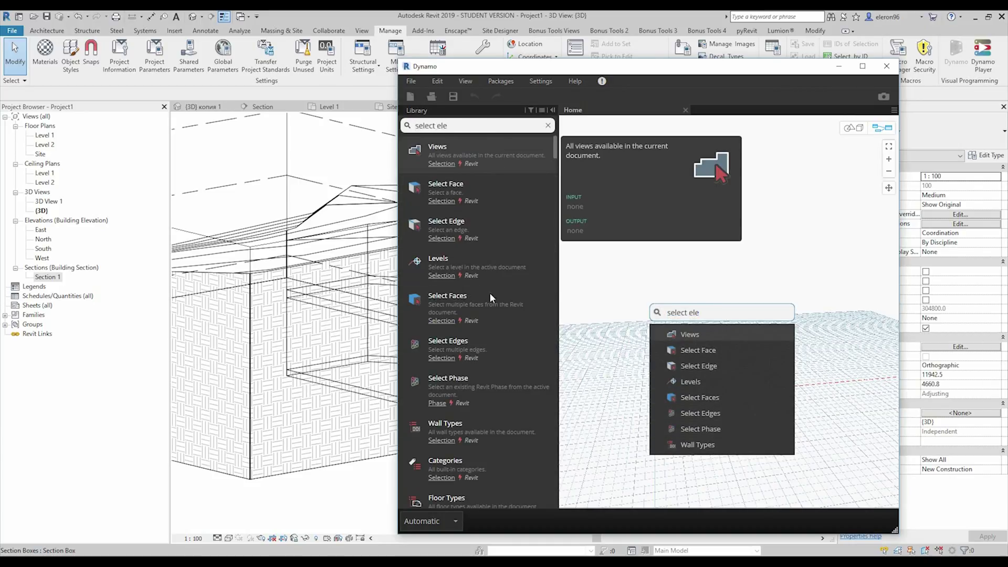
{"action": "scroll", "coordinate": [494, 412], "scroll_direction": "down", "scroll_amount": 5}
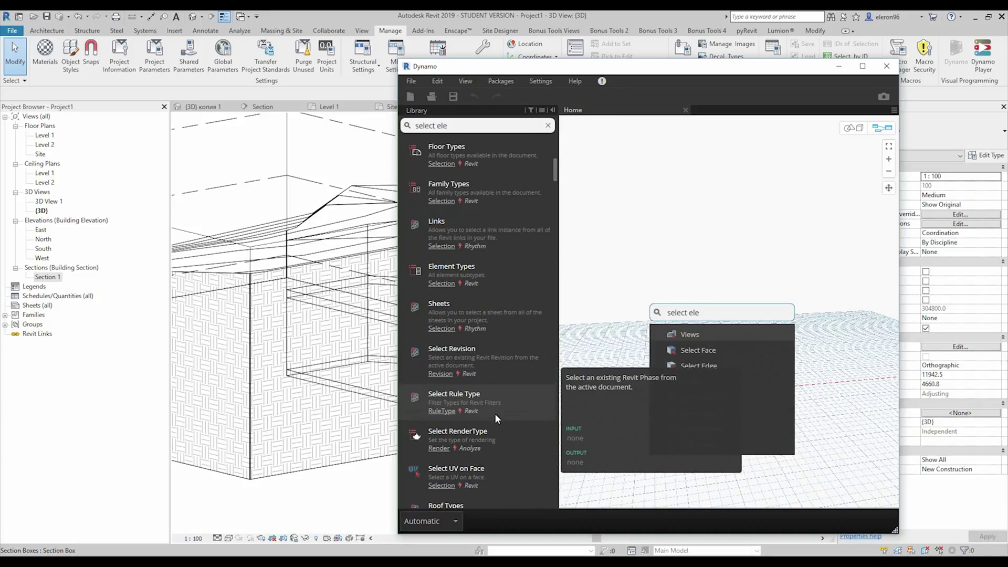
{"action": "scroll", "coordinate": [505, 325], "scroll_direction": "up", "scroll_amount": 3}
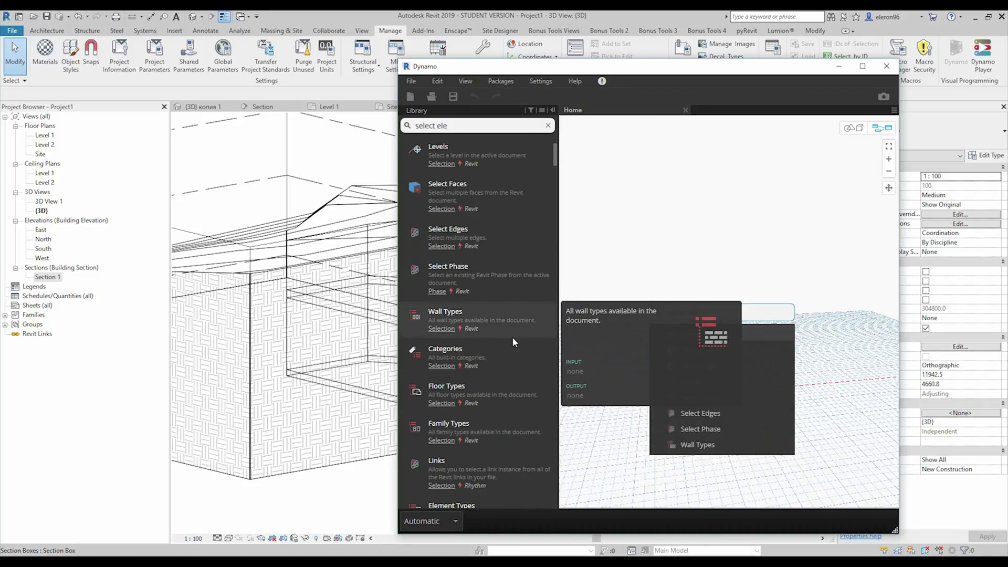
{"action": "type", "text": "ments"}
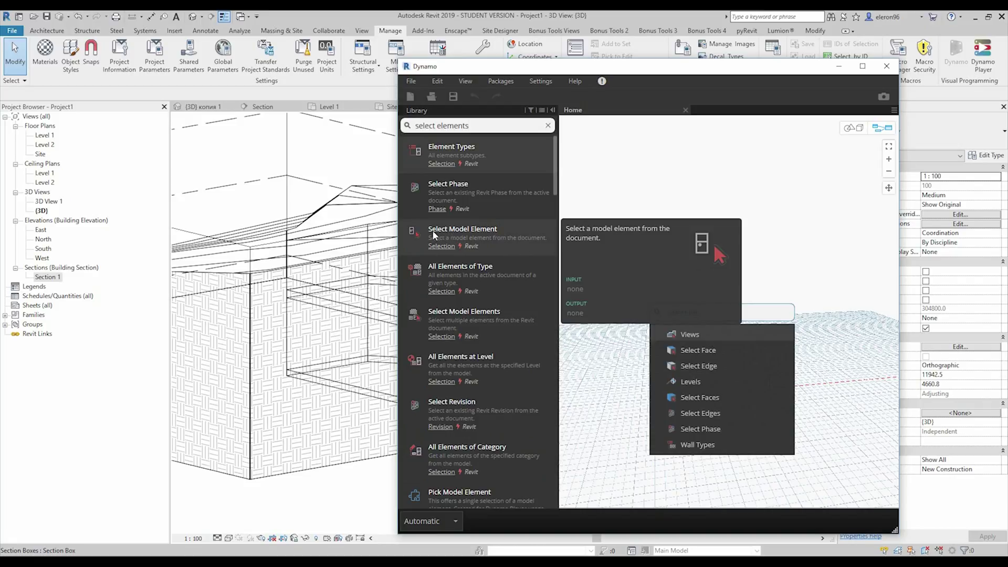
{"action": "left_click", "coordinate": [506, 233]}
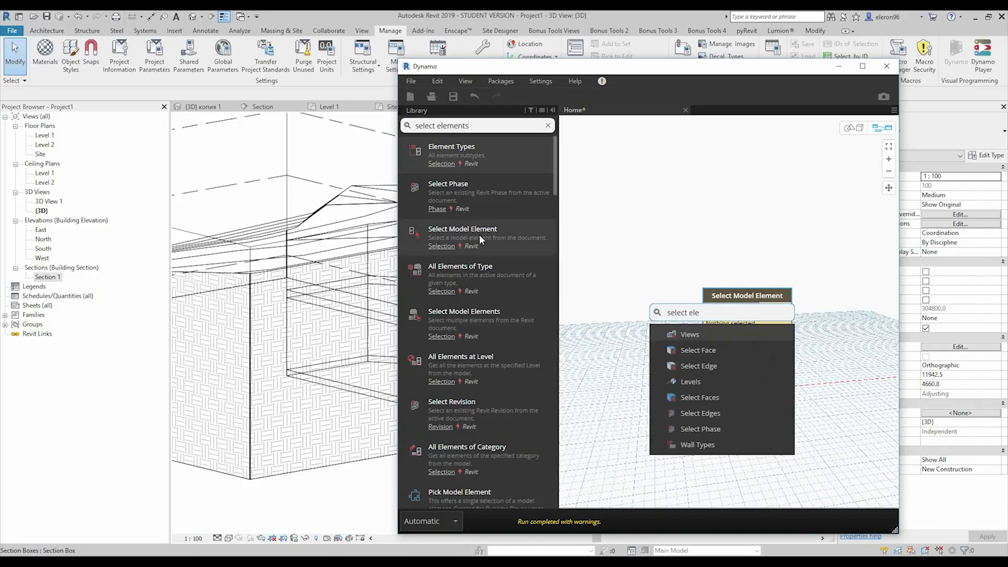
Duplicate the Select Model Element node, placing the copy just below the first.
{"action": "key", "text": "ctrl+c"}
{"action": "key", "text": "ctrl+v"}
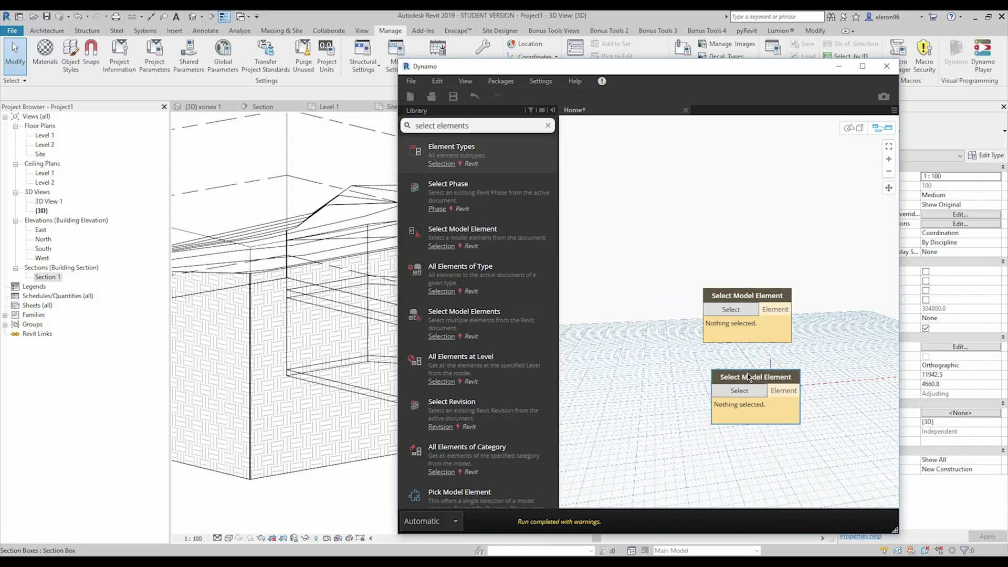
{"action": "left_click_drag", "start_coordinate": [756, 383], "coordinate": [745, 370]}
{"action": "middle_click_drag", "start_coordinate": [757, 274], "coordinate": [622, 257]}
Add a Topography.Points node and wire the first selector's Element into its topography input.
{"action": "right_click", "coordinate": [724, 280]}
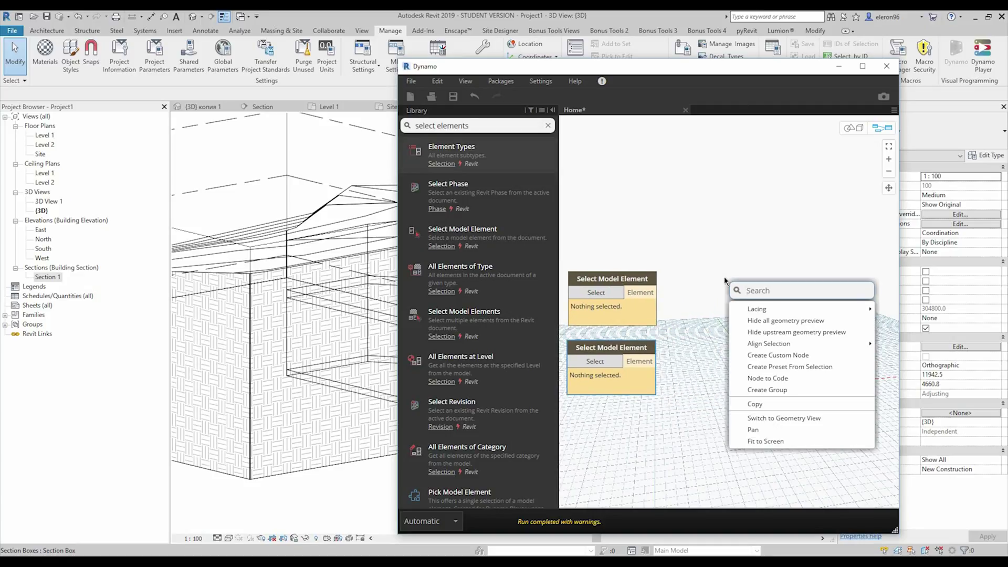
{"action": "type", "text": "topo"}
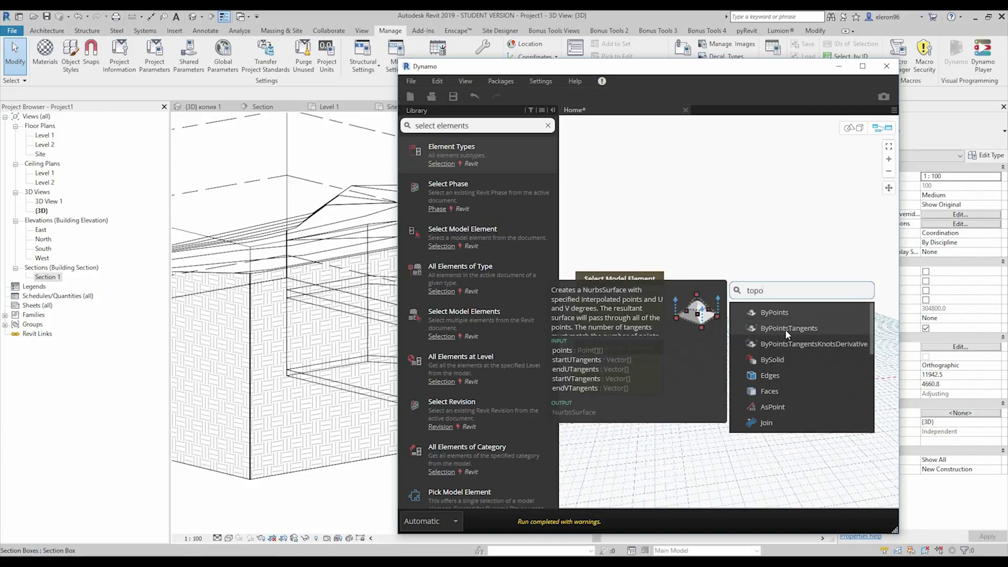
{"action": "scroll", "coordinate": [789, 319], "scroll_direction": "down", "scroll_amount": 3}
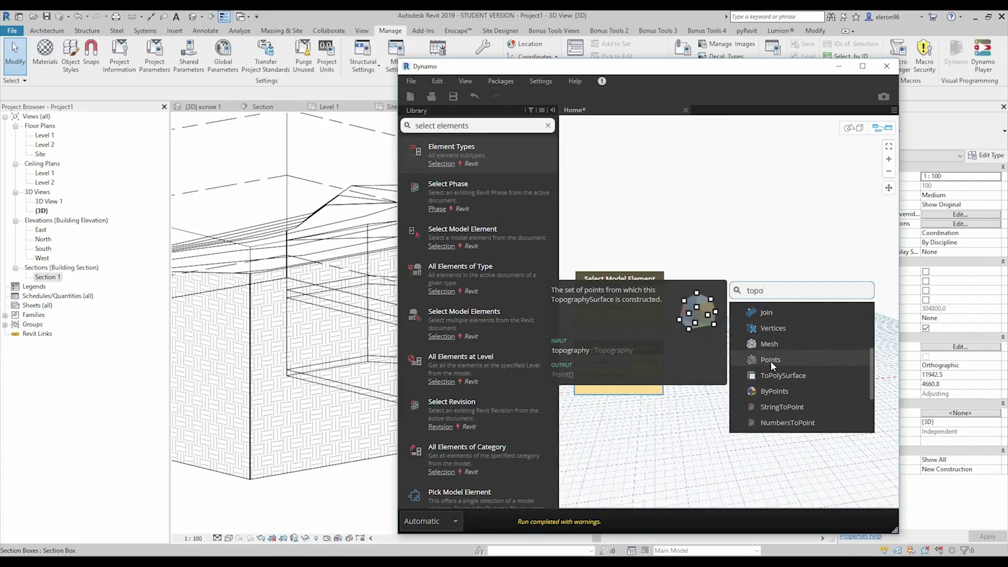
{"action": "left_click", "coordinate": [770, 360]}
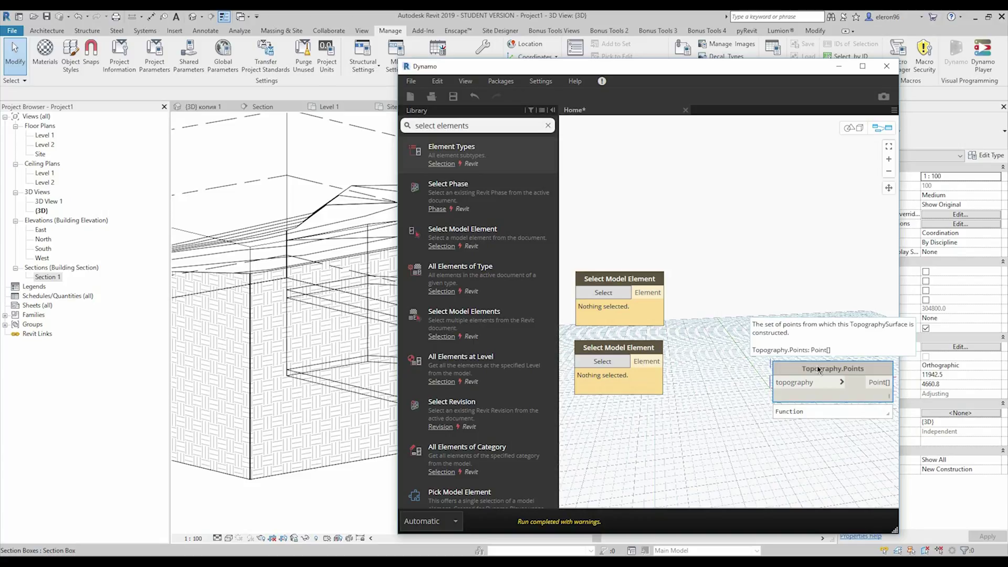
{"action": "left_click_drag", "start_coordinate": [819, 370], "coordinate": [768, 278]}
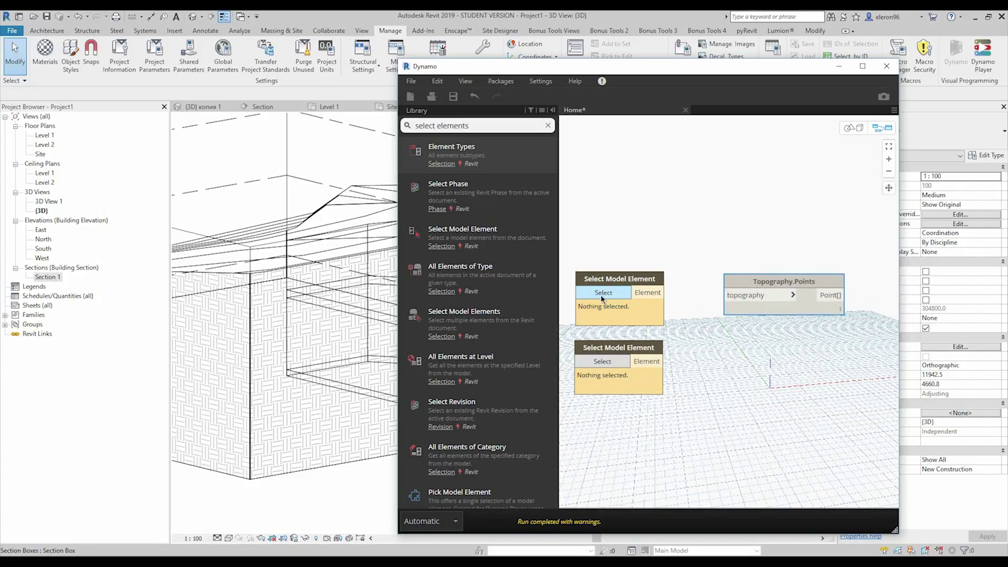
{"action": "left_click_drag", "start_coordinate": [647, 294], "coordinate": [742, 298]}
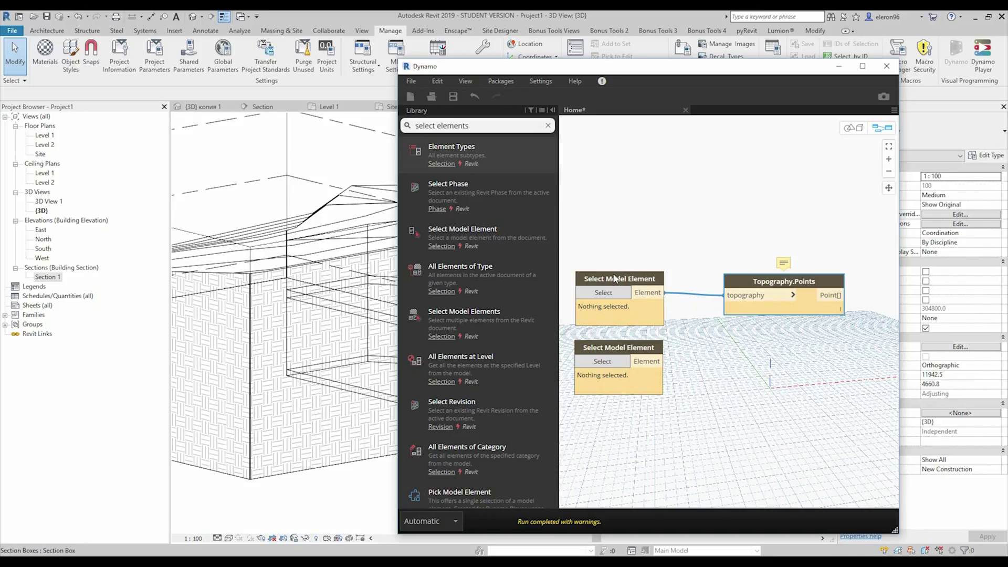
Set the graph's run mode to Manual.
{"action": "left_click", "coordinate": [441, 521]}
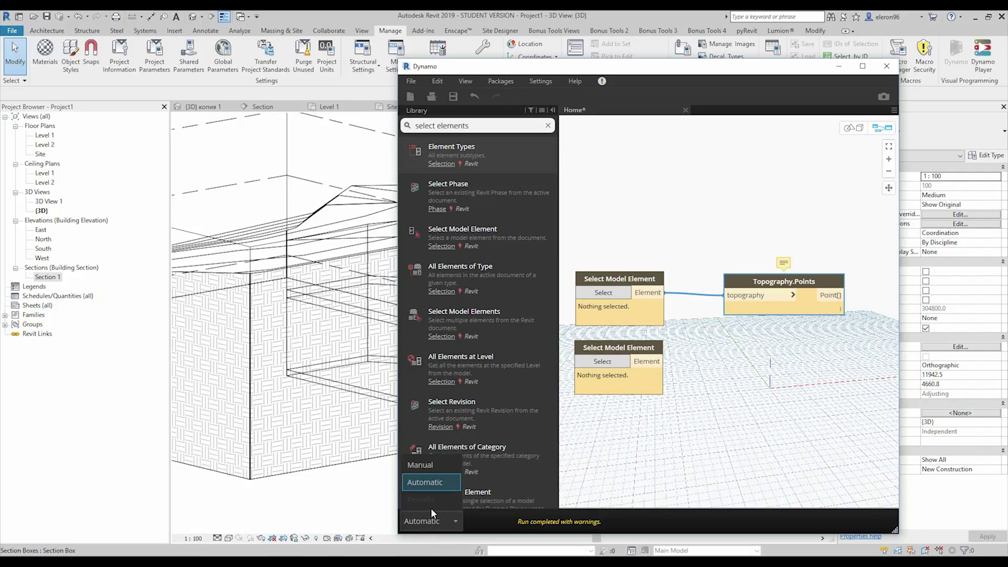
{"action": "left_click", "coordinate": [433, 466]}
{"action": "left_click", "coordinate": [731, 400]}
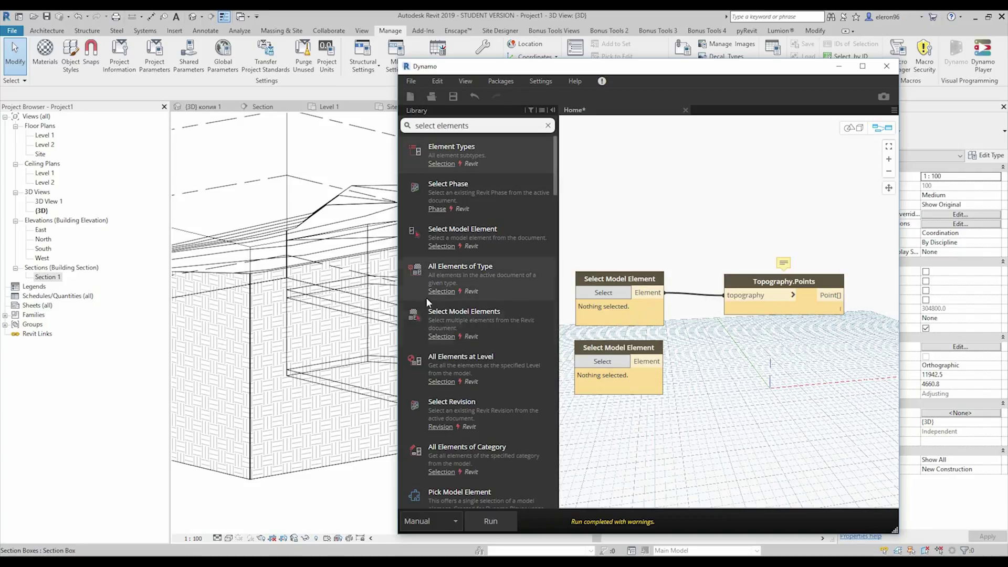
Widen the Dynamo window, clear the library search, and expand the Clockwork categories.
{"action": "left_click_drag", "start_coordinate": [394, 304], "coordinate": [279, 309]}
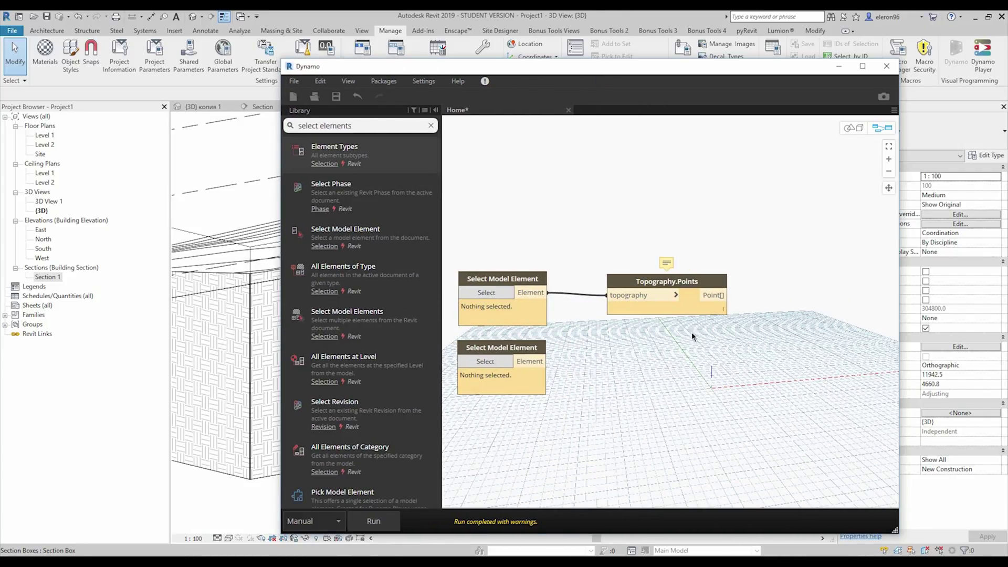
{"action": "middle_click_drag", "start_coordinate": [628, 326], "coordinate": [555, 312]}
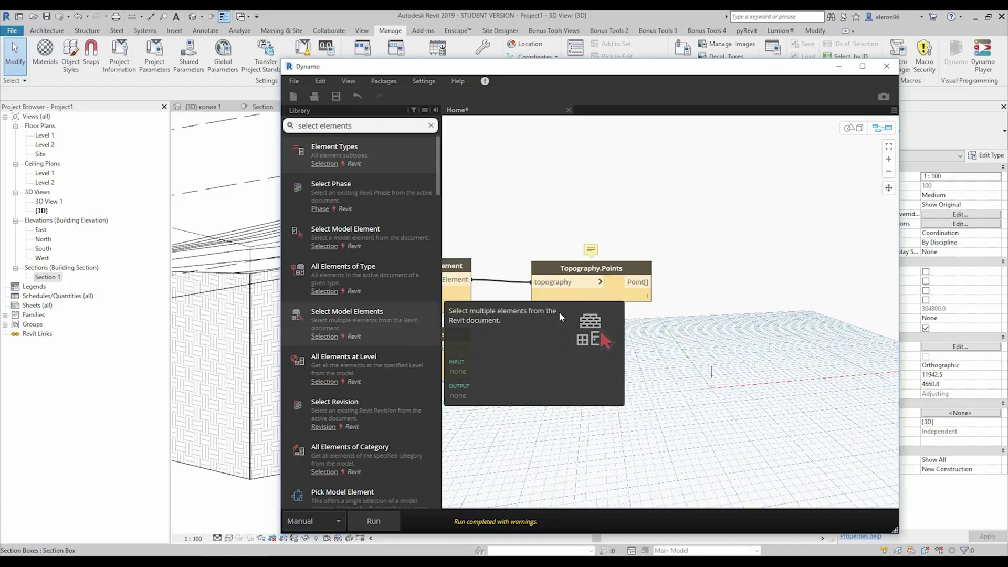
{"action": "right_click", "coordinate": [723, 336]}
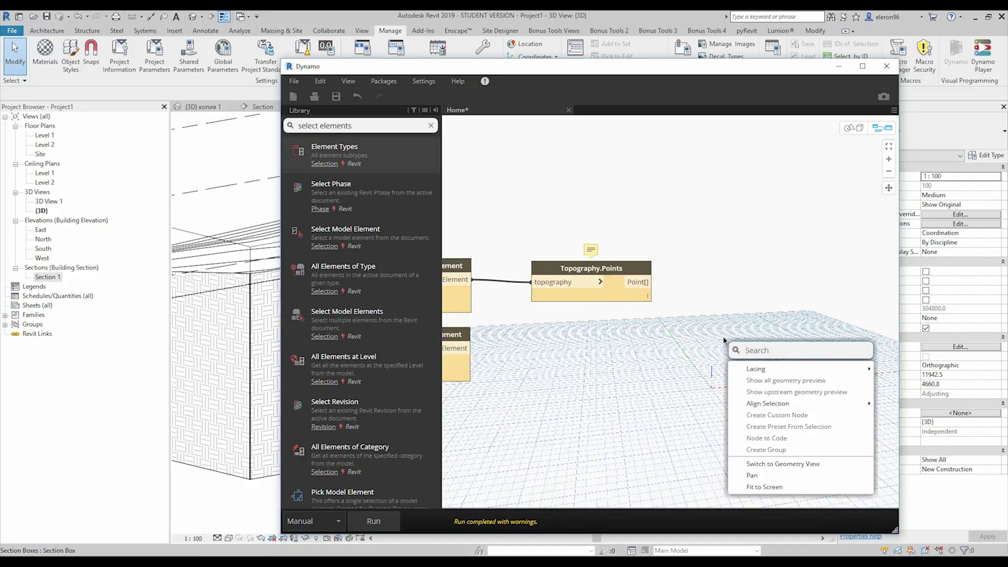
{"action": "left_click", "coordinate": [431, 126]}
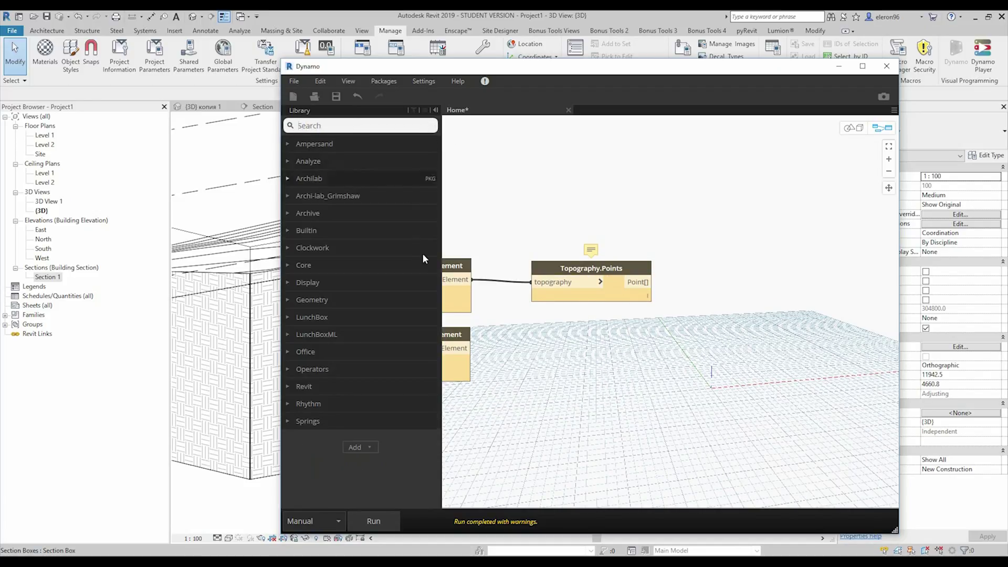
{"action": "left_click", "coordinate": [285, 247]}
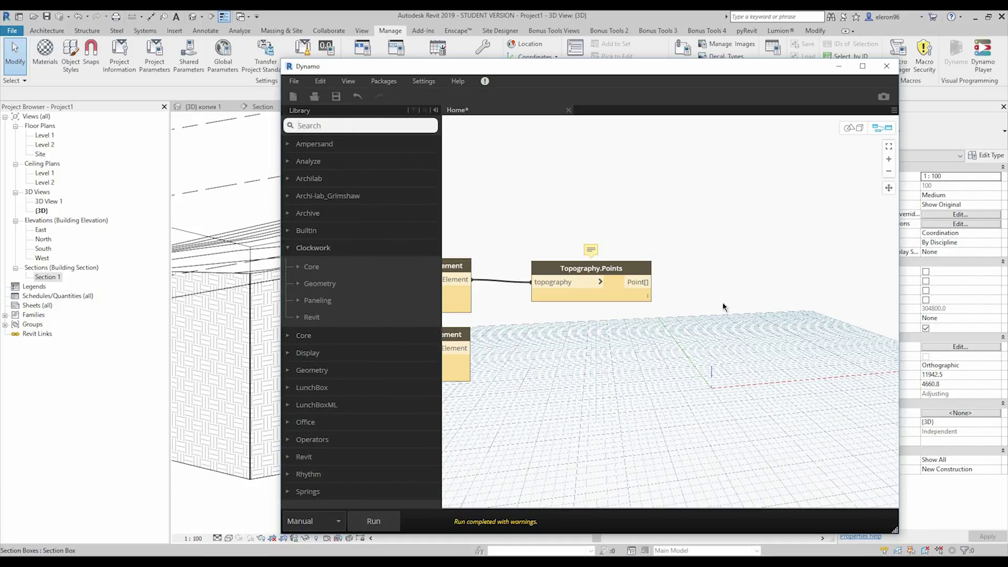
{"action": "right_click", "coordinate": [716, 316]}
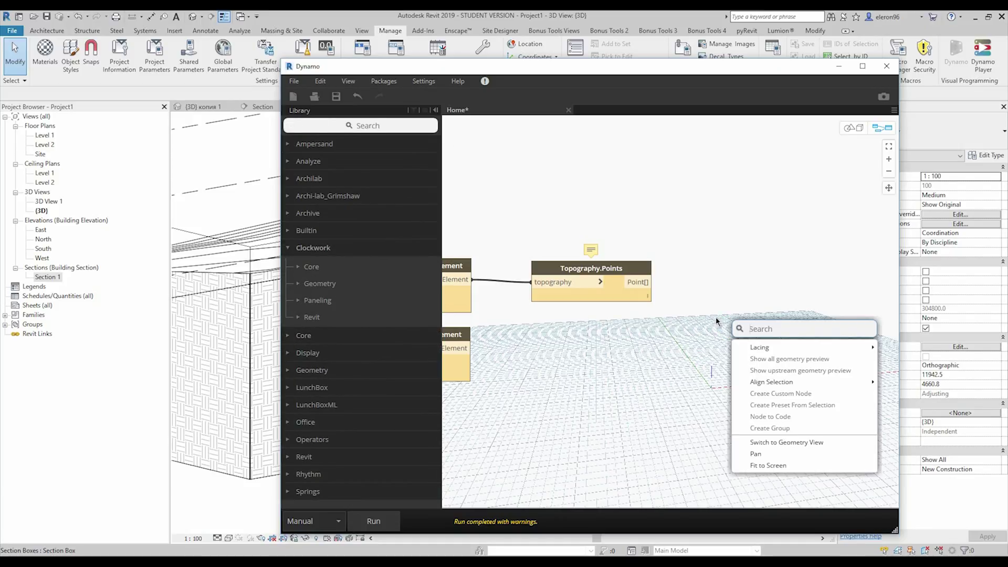
Search 'point by floor' in the library and add a Floor.SlabShapeByPoints node.
{"action": "left_click", "coordinate": [379, 127]}
{"action": "type", "text": "point"}
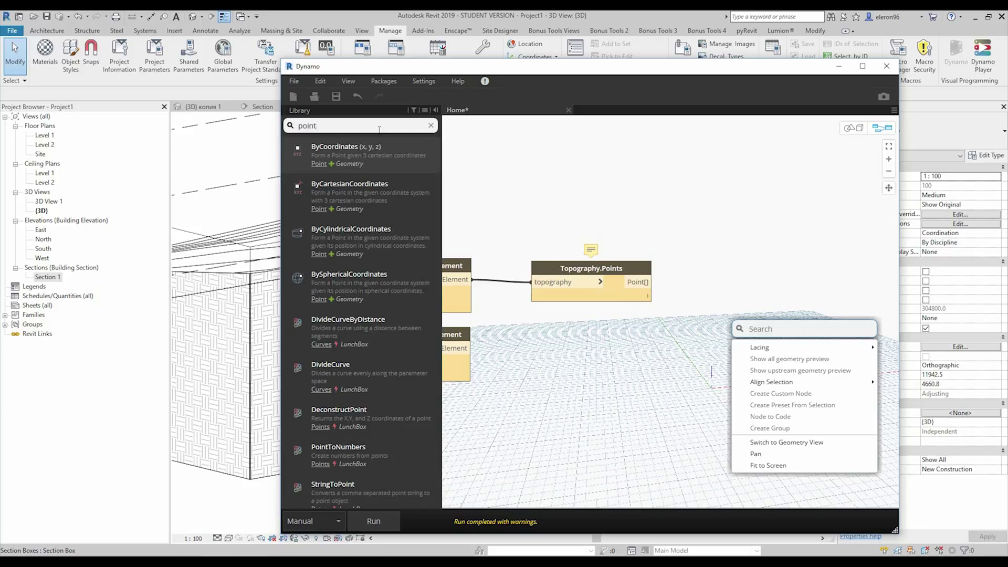
{"action": "type", "text": " by"}
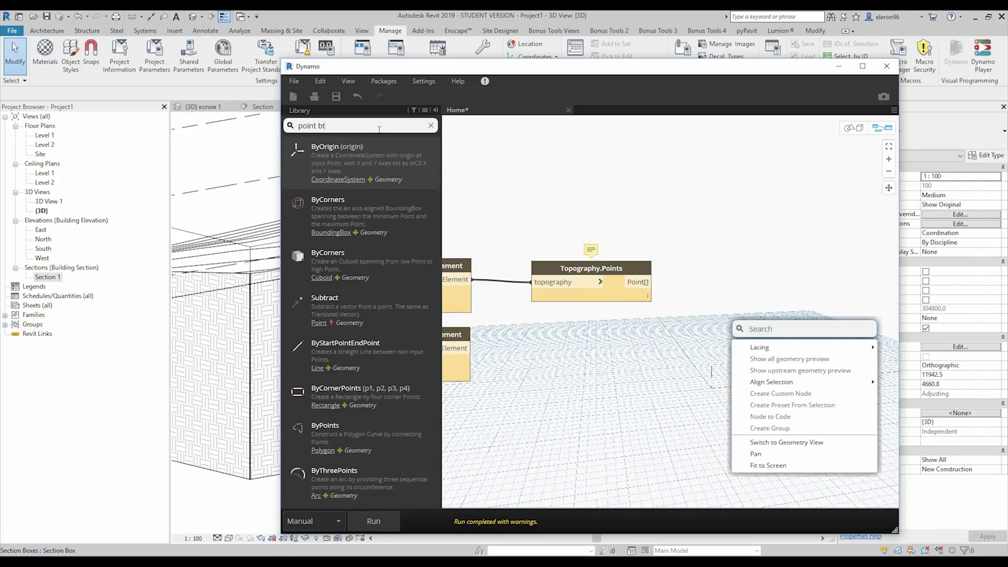
{"action": "type", "text": " floor"}
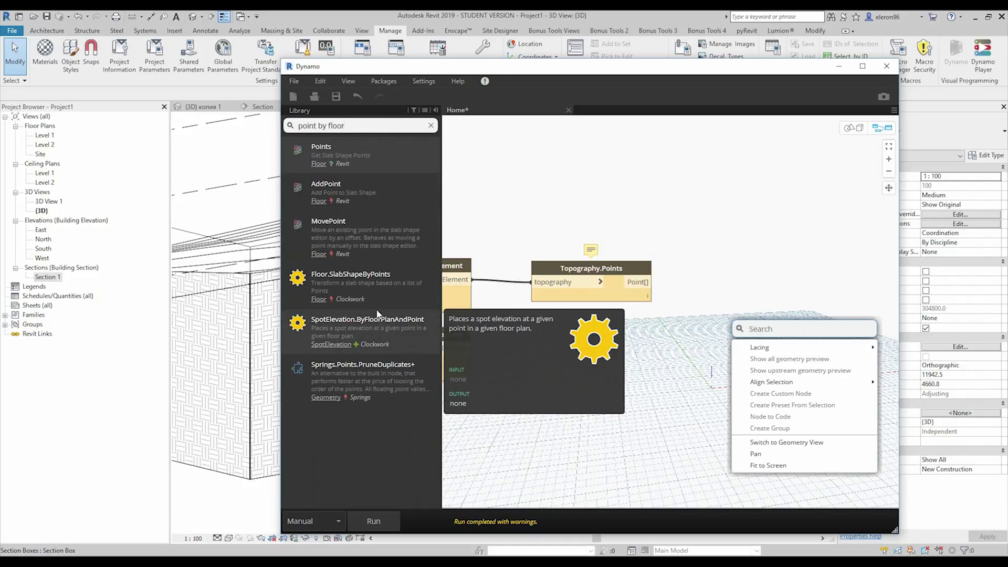
{"action": "mouse_move", "coordinate": [335, 287]}
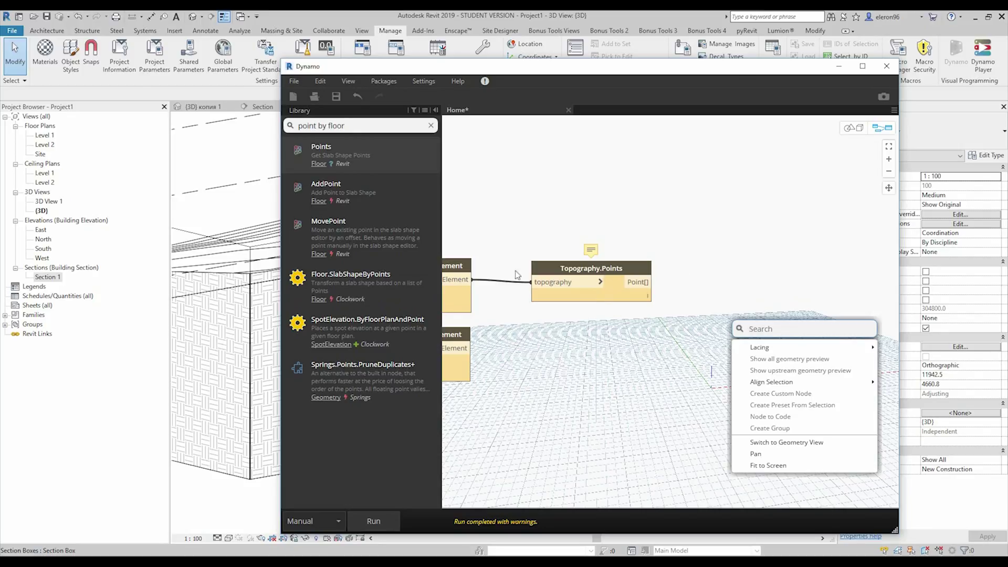
{"action": "left_click", "coordinate": [348, 287]}
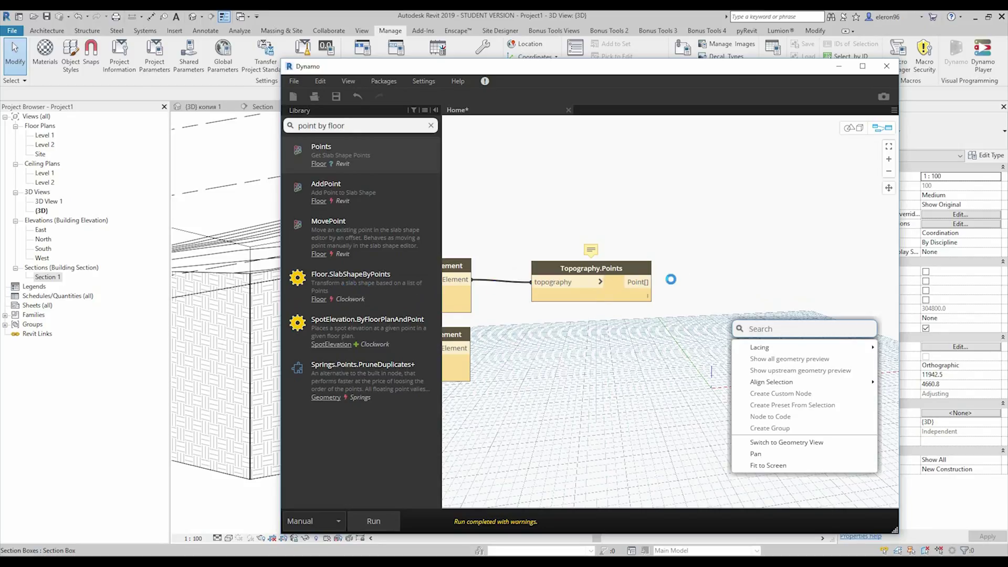
{"action": "left_click", "coordinate": [747, 258]}
Wire Topography.Points' Point[] to the points input and the lower selector's Element to floor.
{"action": "middle_click_drag", "start_coordinate": [685, 267], "coordinate": [697, 265]}
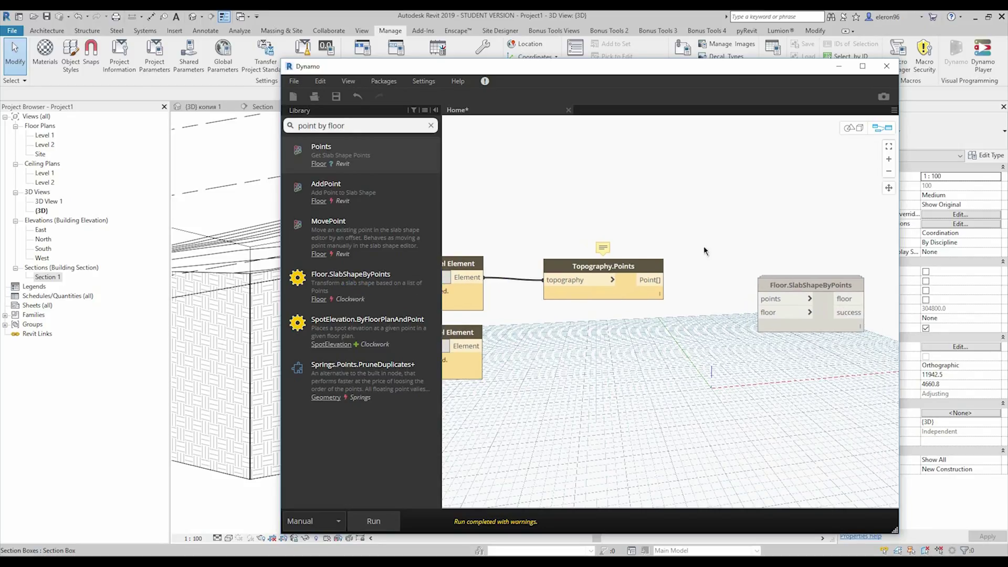
{"action": "left_click", "coordinate": [647, 281]}
{"action": "left_click_drag", "start_coordinate": [483, 346], "coordinate": [779, 323]}
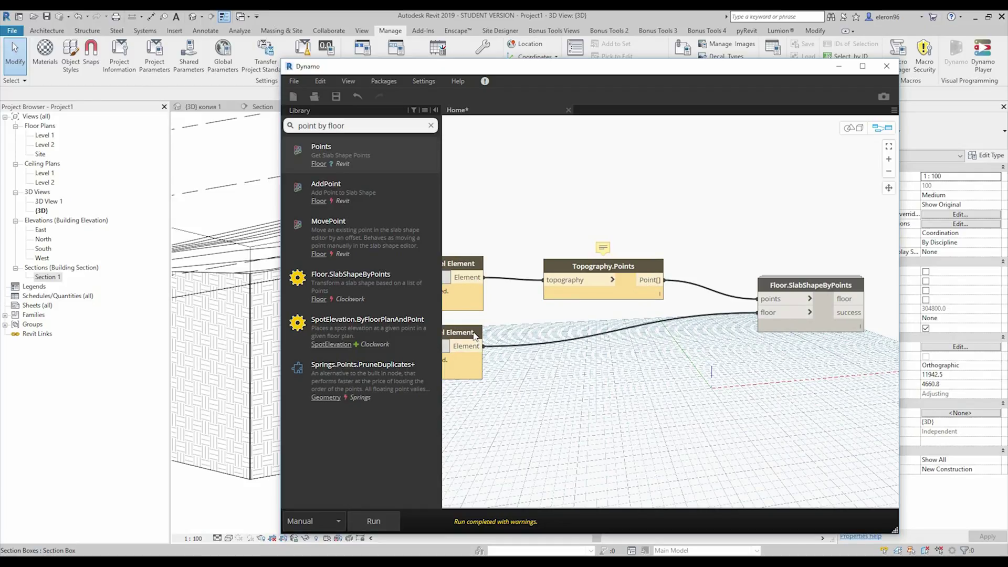
{"action": "left_click_drag", "start_coordinate": [474, 335], "coordinate": [573, 345]}
Arrange the nodes, move Dynamo aside, and pick the topography subregion for the upper selector.
{"action": "left_click_drag", "start_coordinate": [564, 267], "coordinate": [643, 231]}
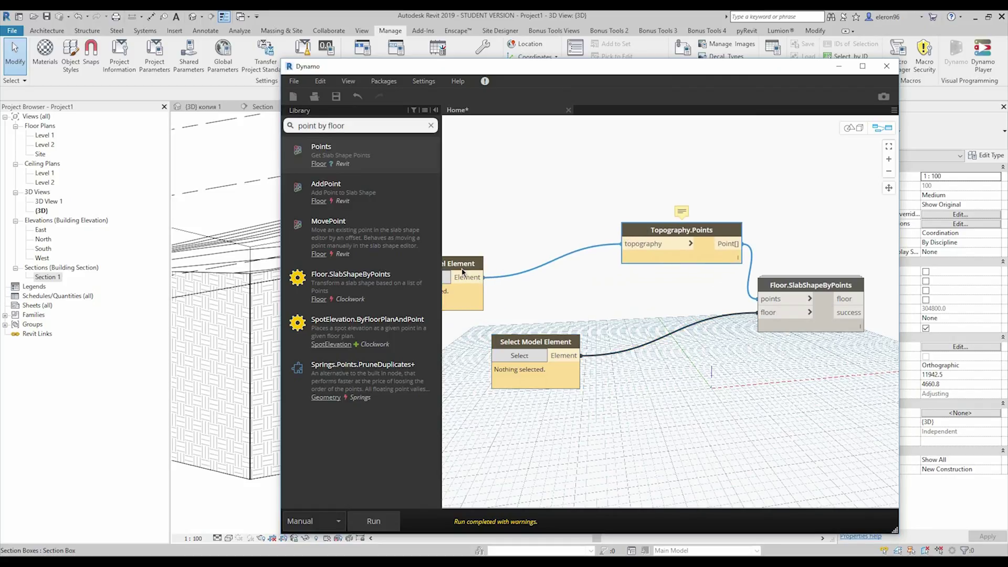
{"action": "left_click_drag", "start_coordinate": [461, 271], "coordinate": [558, 269]}
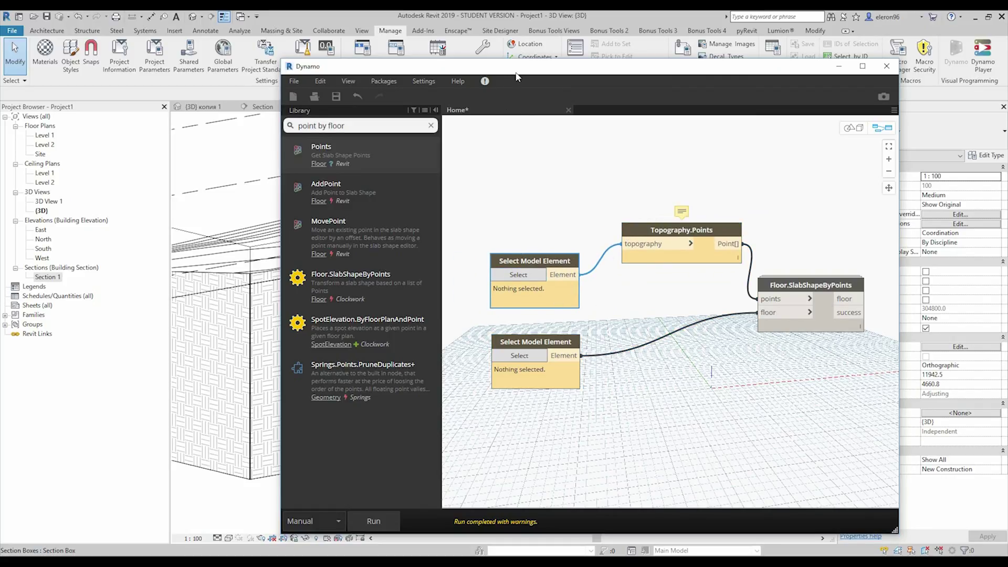
{"action": "left_click_drag", "start_coordinate": [517, 73], "coordinate": [656, 115]}
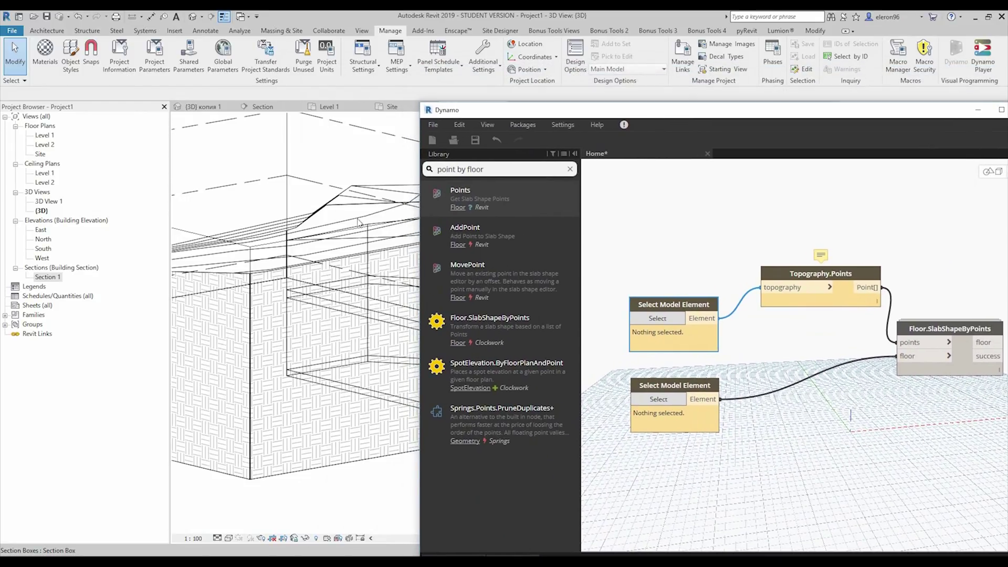
{"action": "middle_click_drag", "start_coordinate": [359, 221], "coordinate": [341, 234], "text": "shift"}
{"action": "left_click", "coordinate": [342, 235]}
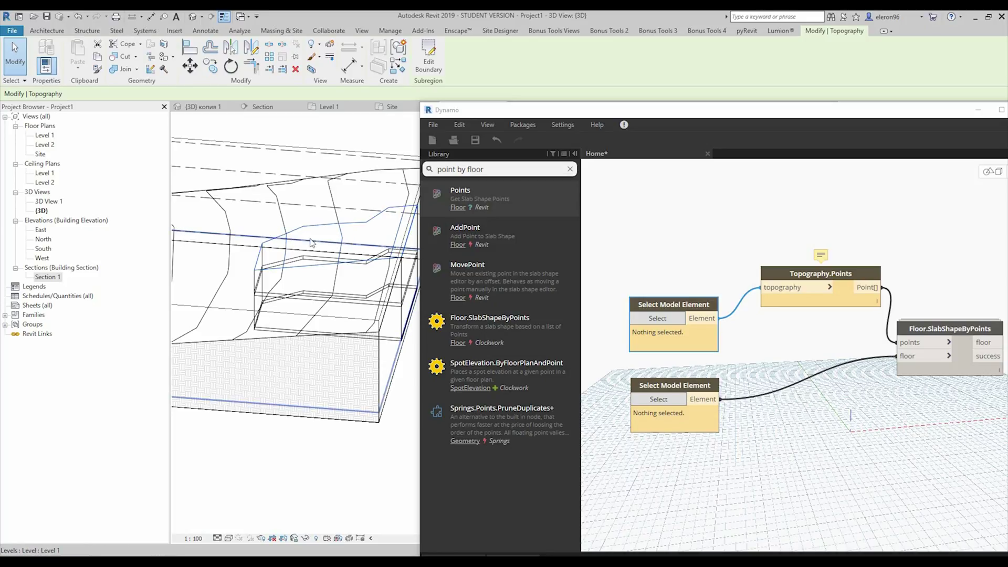
{"action": "left_click", "coordinate": [658, 318]}
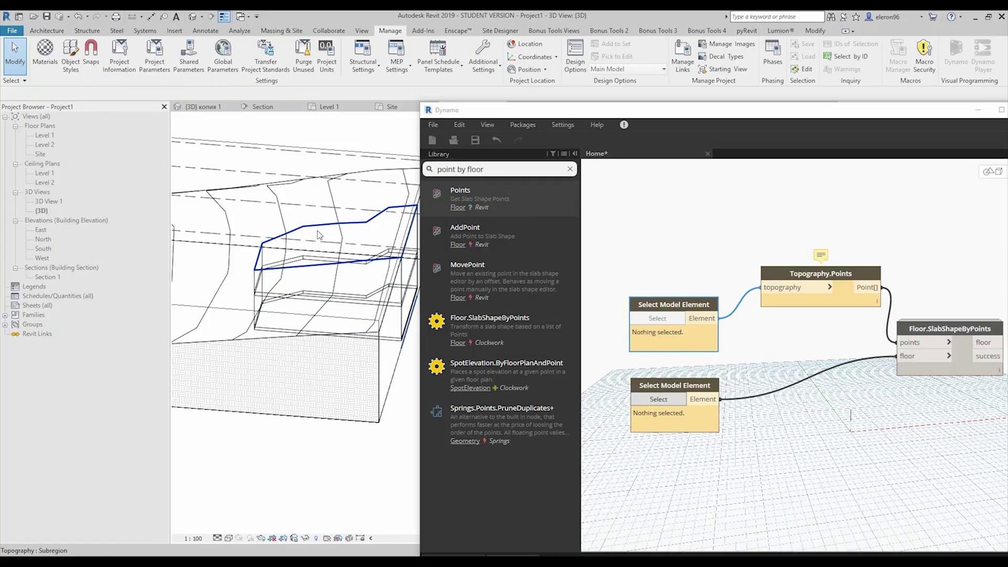
{"action": "left_click", "coordinate": [318, 235]}
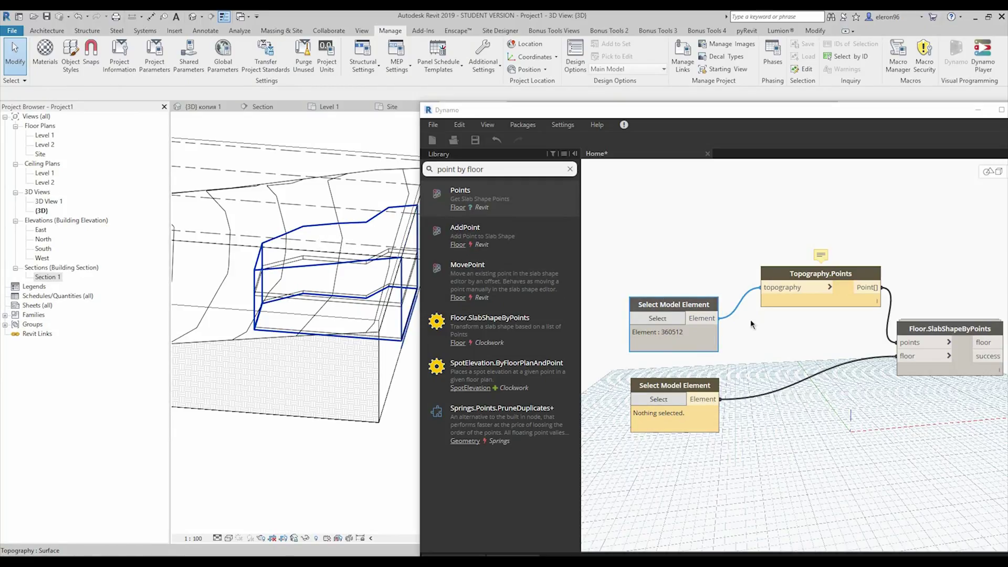
Pick the Level 2 floor in Revit for the lower Select Model Element node.
{"action": "left_click_drag", "start_coordinate": [679, 387], "coordinate": [673, 381]}
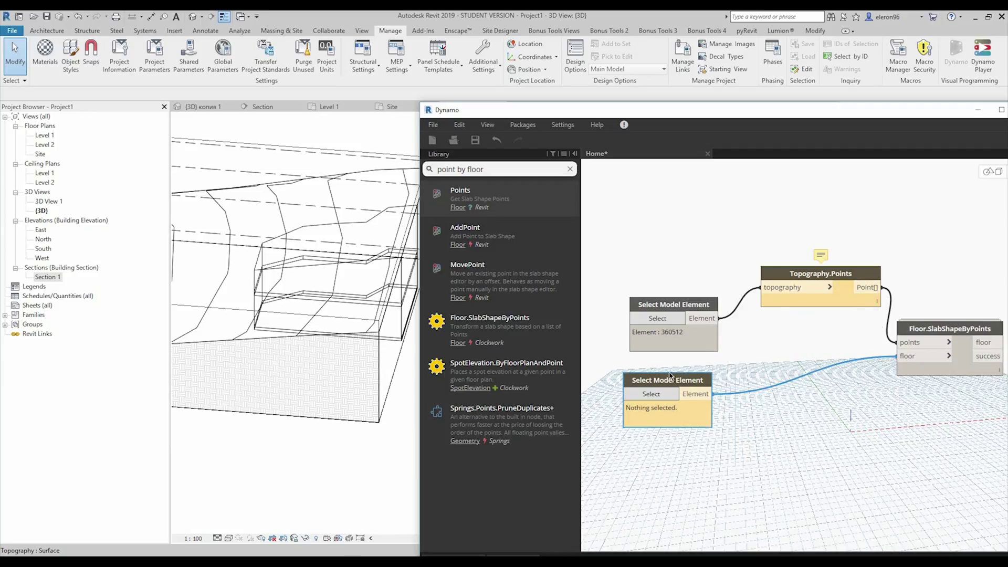
{"action": "middle_click_drag", "start_coordinate": [362, 303], "coordinate": [326, 305], "text": "shift"}
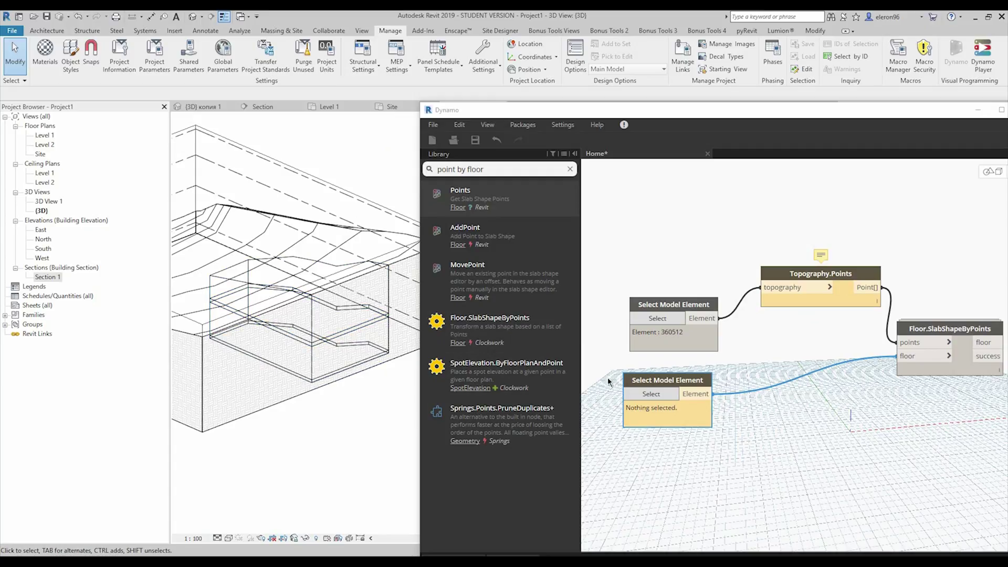
{"action": "left_click", "coordinate": [651, 398]}
{"action": "left_click", "coordinate": [328, 337]}
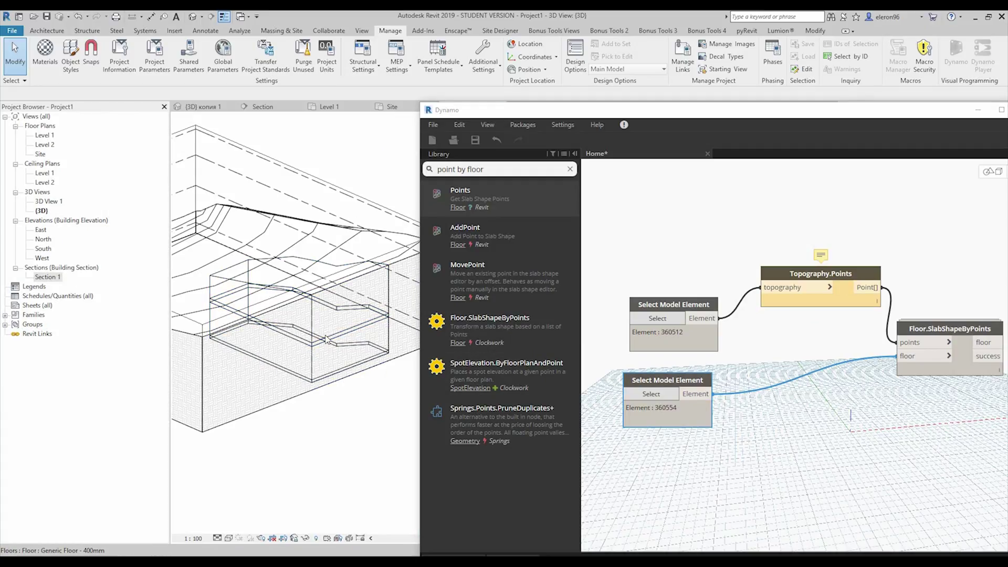
{"action": "left_click_drag", "start_coordinate": [595, 117], "coordinate": [582, 53]}
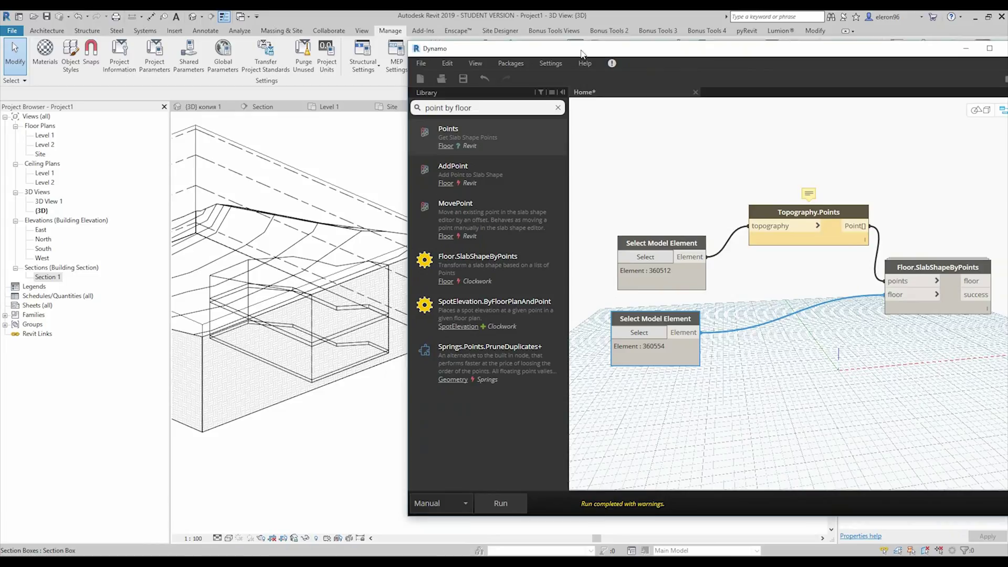
Run the Dynamo graph to slope the floor, then switch the visual style from Hidden Line to Consistent Colors.
{"action": "left_click", "coordinate": [502, 493]}
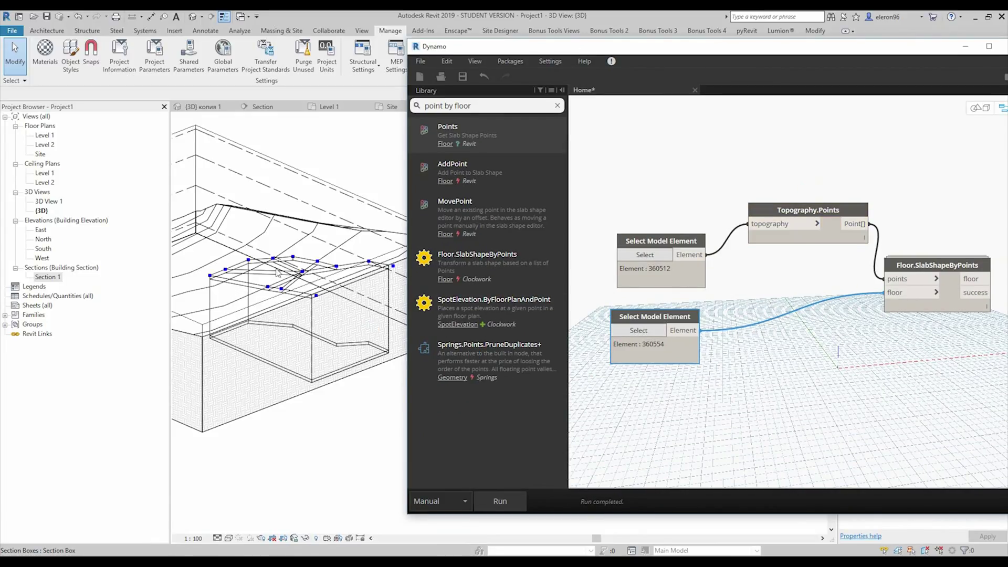
{"action": "middle_click_drag", "start_coordinate": [266, 280], "coordinate": [266, 534], "text": "shift"}
{"action": "left_click", "coordinate": [229, 537]}
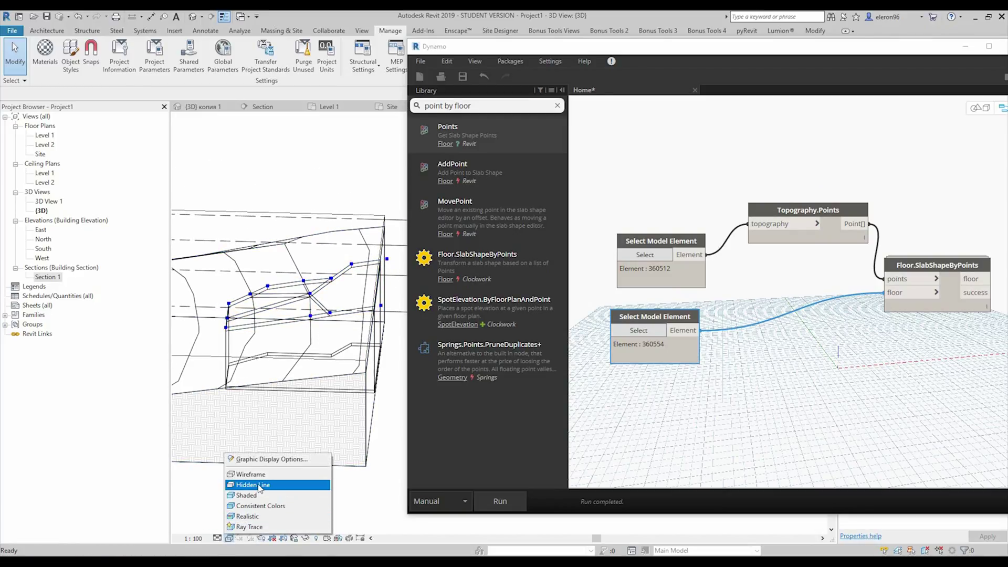
{"action": "left_click", "coordinate": [251, 499]}
{"action": "left_click", "coordinate": [229, 537]}
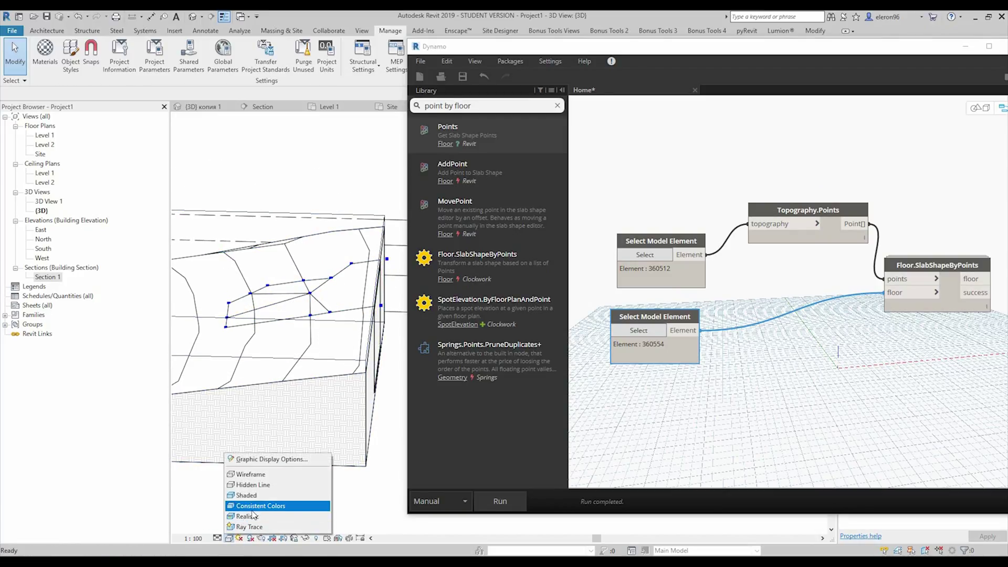
{"action": "left_click", "coordinate": [260, 505]}
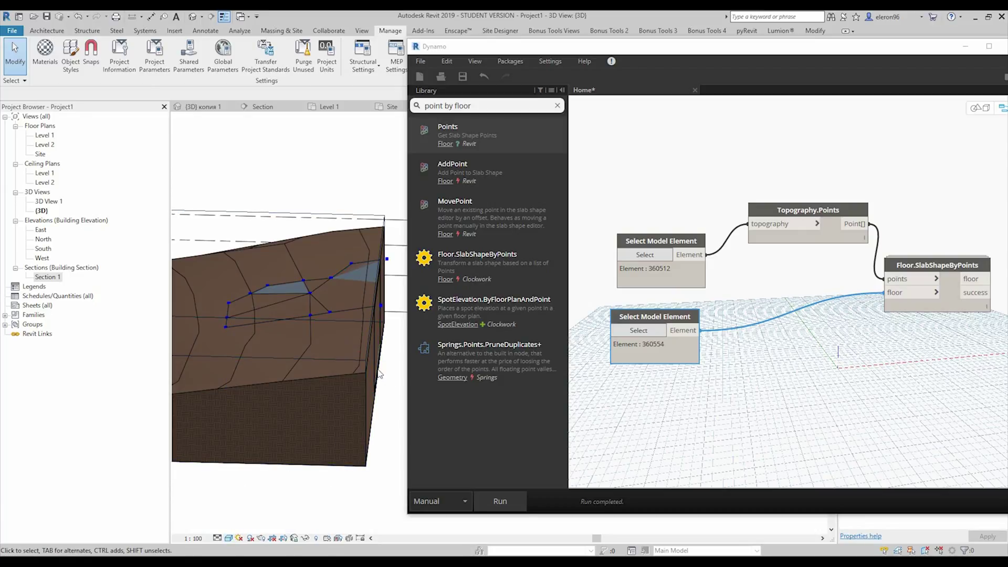
Select the topography, the reshaped floor and the section box in turn to inspect them, then zoom in.
{"action": "left_click", "coordinate": [337, 275]}
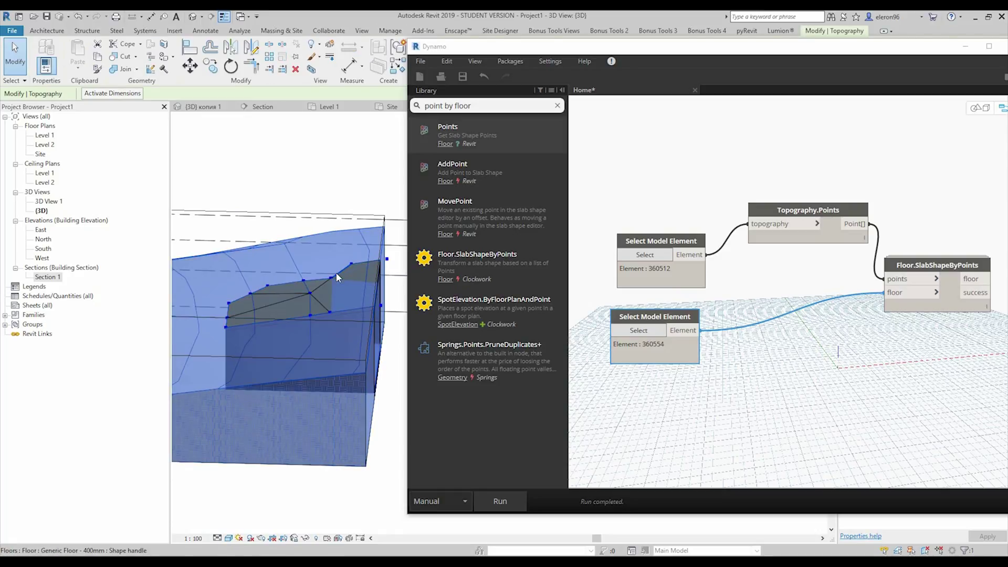
{"action": "left_click", "coordinate": [336, 272]}
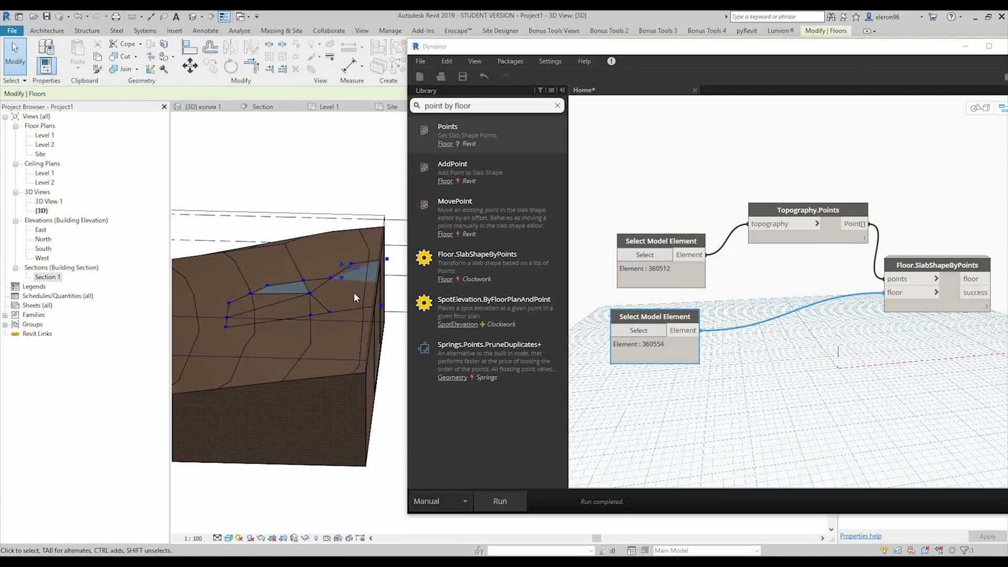
{"action": "left_click", "coordinate": [364, 302]}
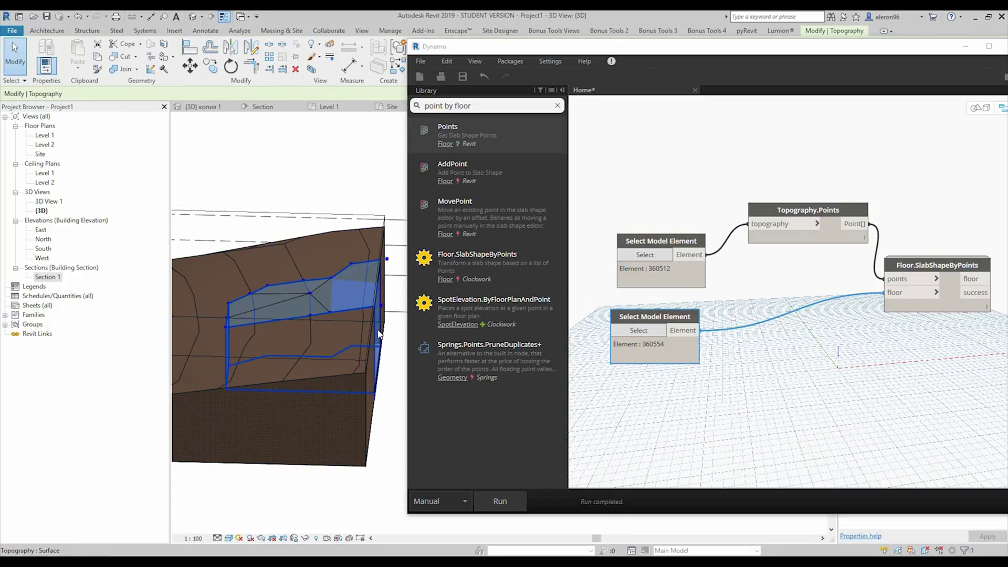
{"action": "left_click", "coordinate": [387, 371]}
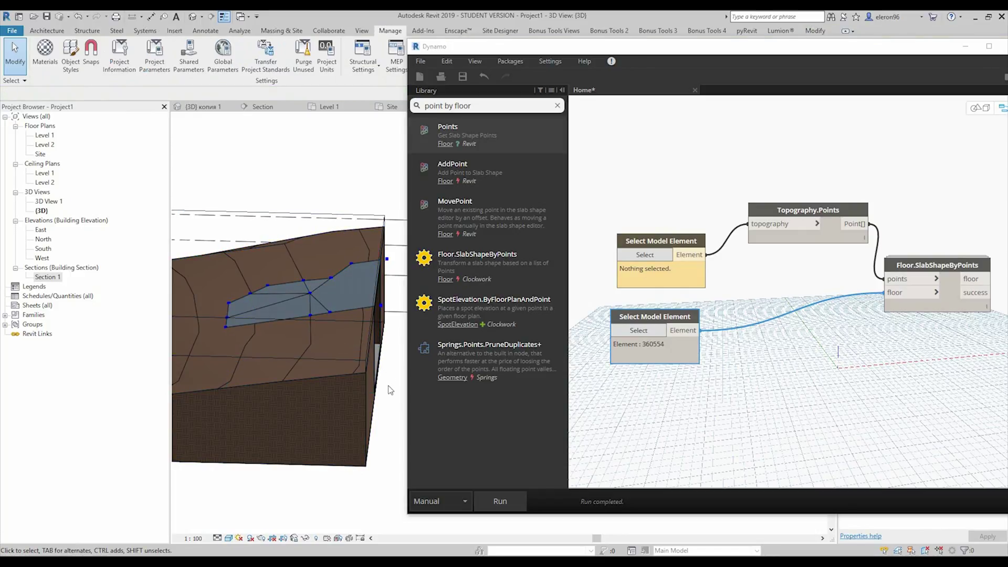
{"action": "middle_click_drag", "start_coordinate": [390, 389], "coordinate": [305, 331], "text": "shift"}
{"action": "left_click", "coordinate": [340, 341]}
{"action": "left_click", "coordinate": [366, 431]}
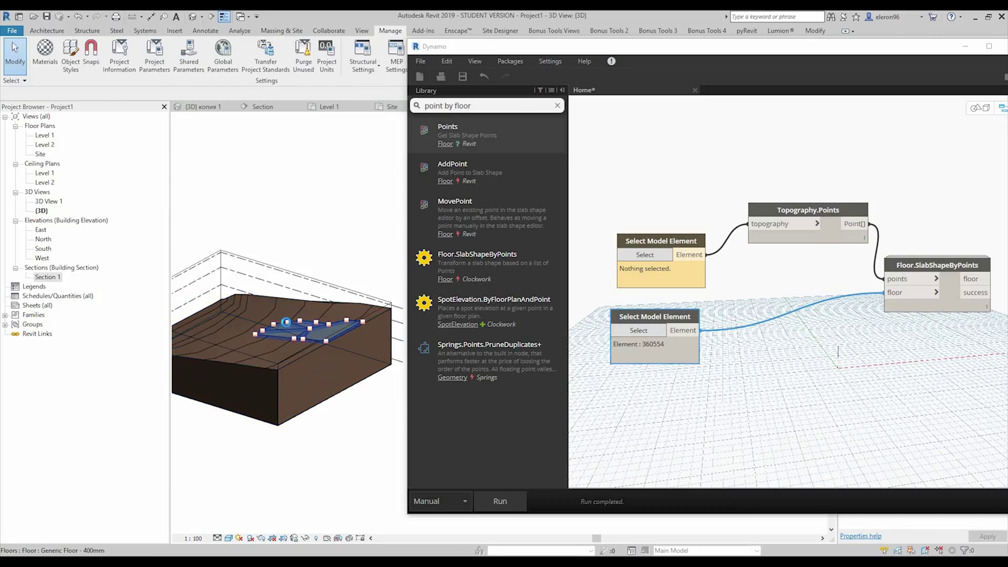
{"action": "scroll", "coordinate": [285, 322], "scroll_direction": "up", "scroll_amount": 5}
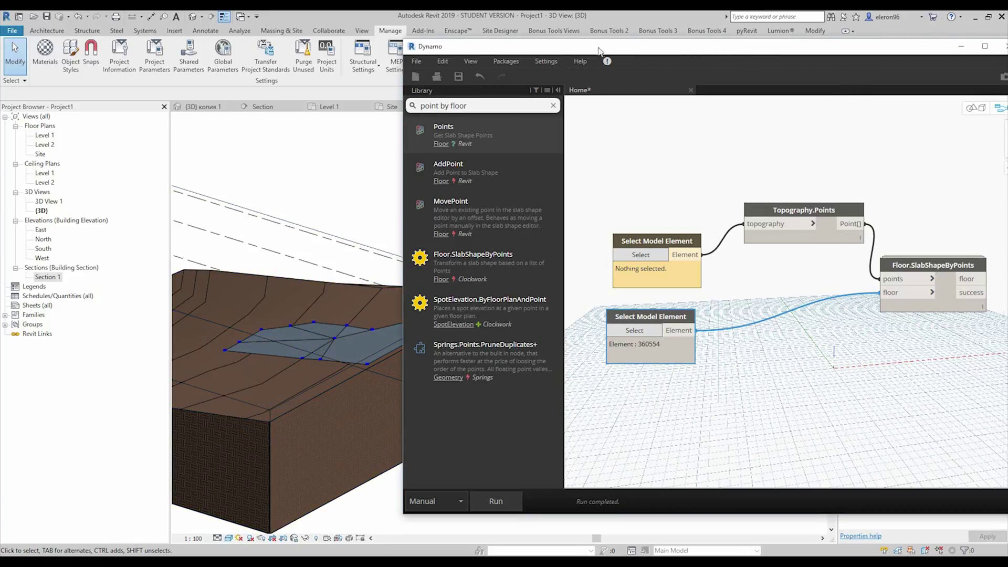
Minimize Dynamo, switch to Section 1 and select the sloped Level 2 floor slab.
{"action": "left_click_drag", "start_coordinate": [596, 47], "coordinate": [293, 69]}
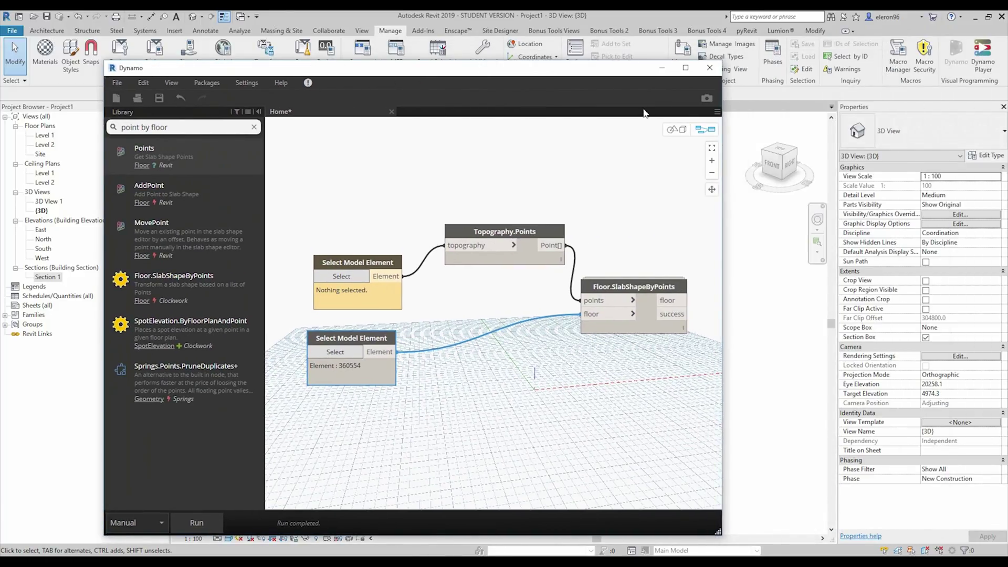
{"action": "left_click", "coordinate": [663, 68]}
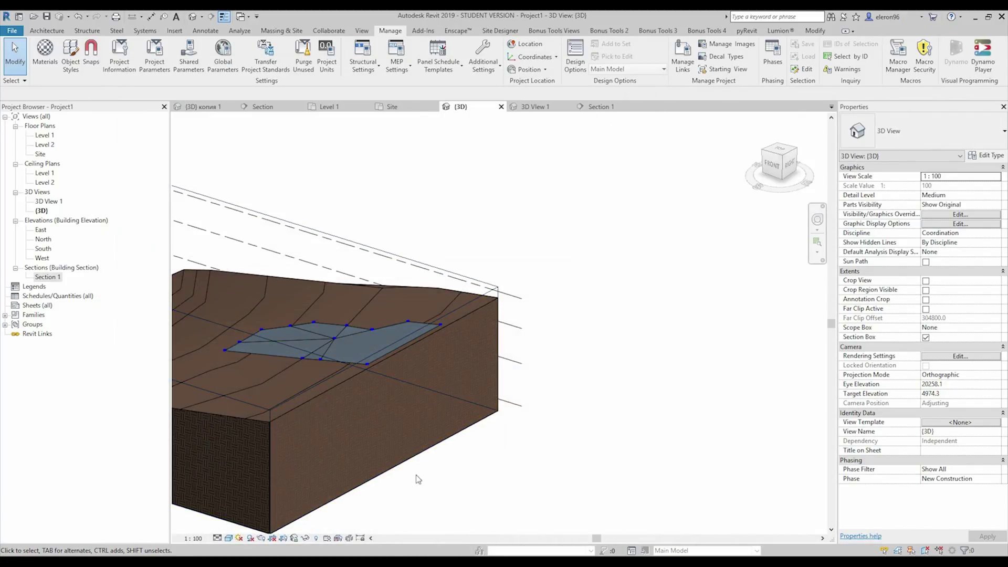
{"action": "middle_click_drag", "start_coordinate": [417, 478], "coordinate": [524, 449]}
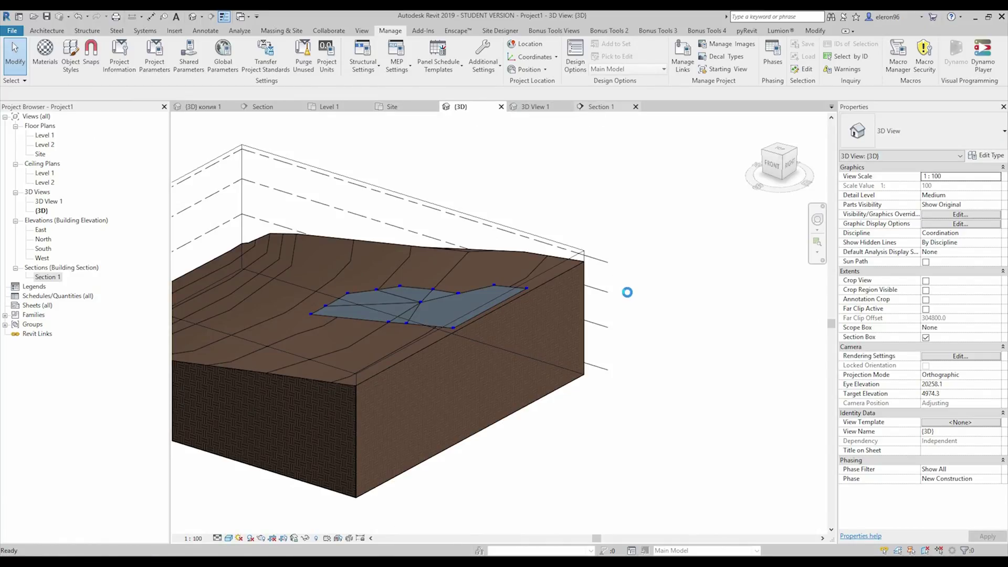
{"action": "key", "text": "ctrl+Tab"}
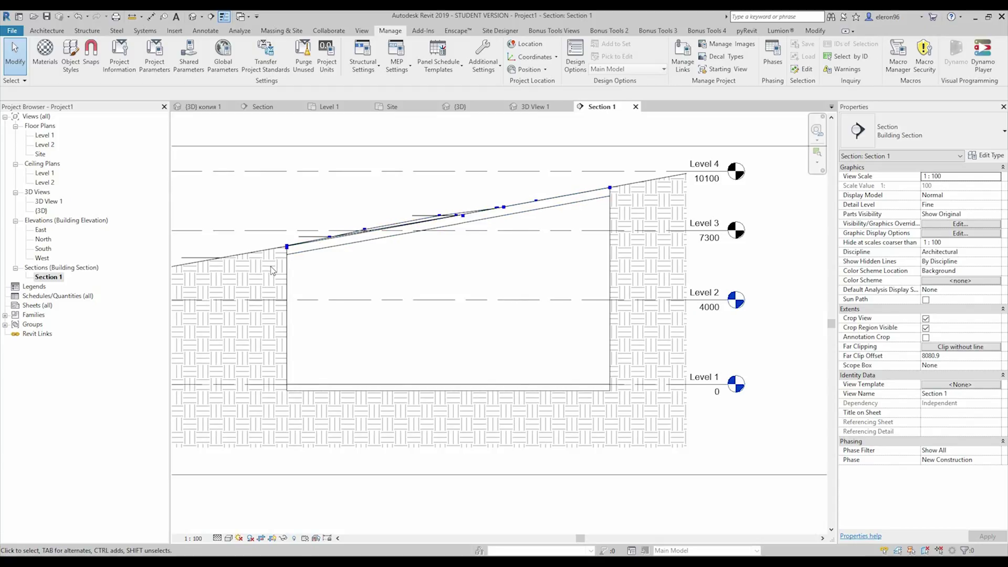
{"action": "left_click", "coordinate": [341, 242]}
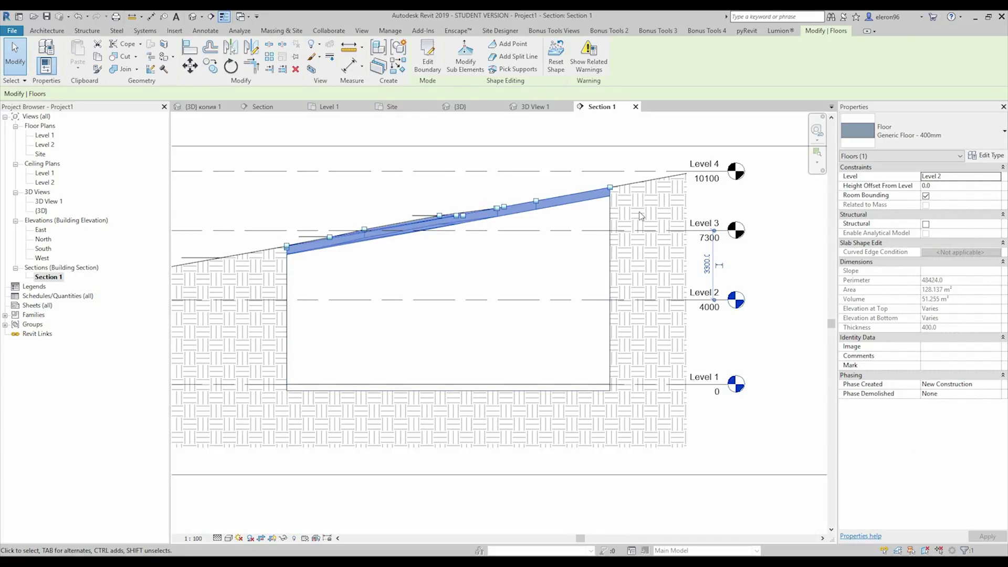
Duplicate the floor type as a new type named Soil, redoing a misspelled first attempt.
{"action": "left_click", "coordinate": [985, 156]}
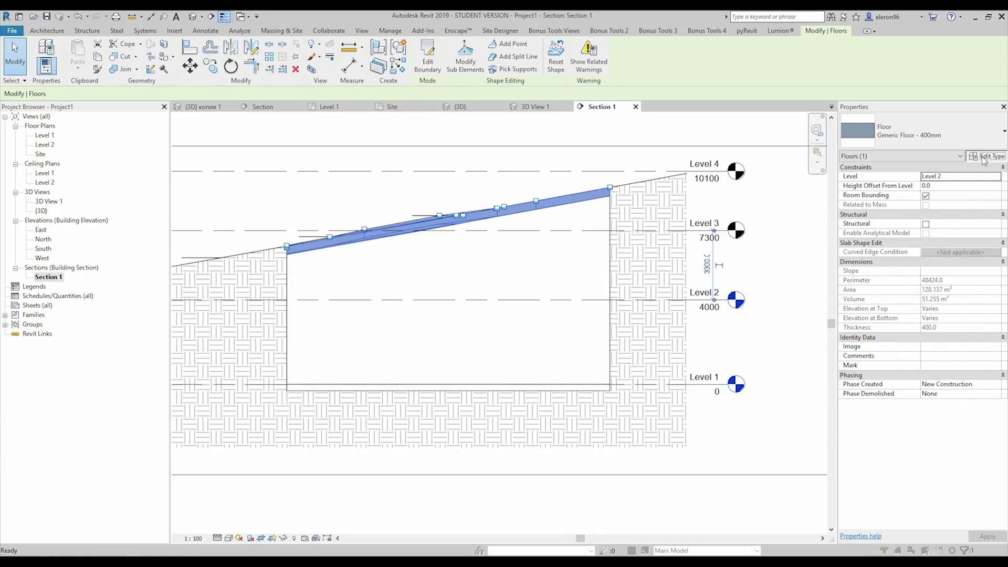
{"action": "left_click", "coordinate": [500, 218]}
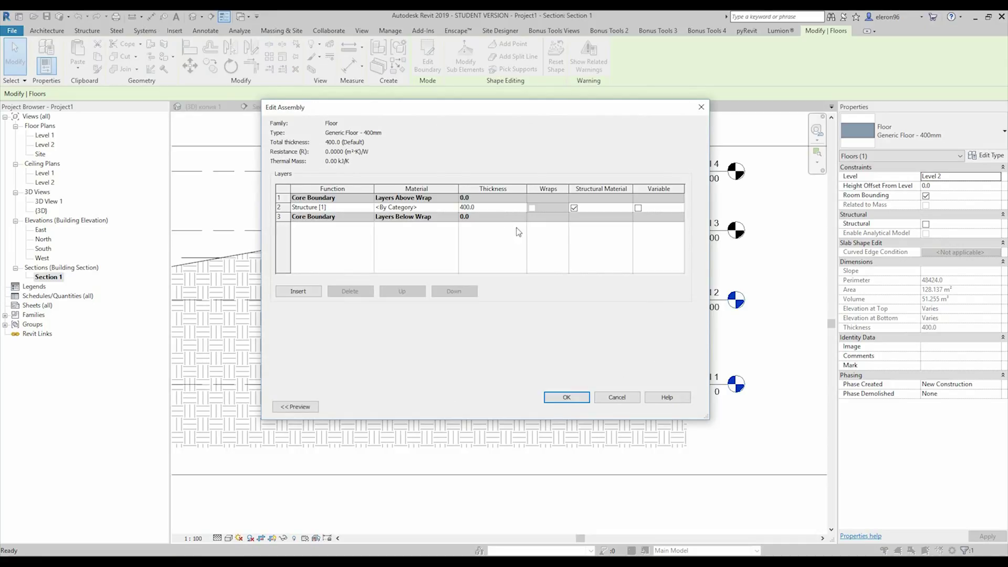
{"action": "left_click", "coordinate": [606, 395]}
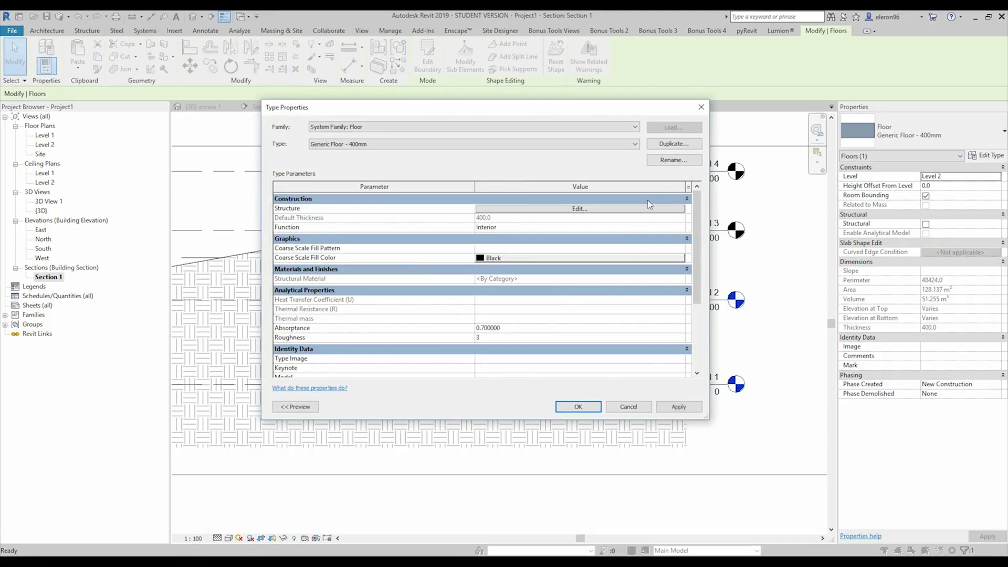
{"action": "left_click", "coordinate": [660, 143]}
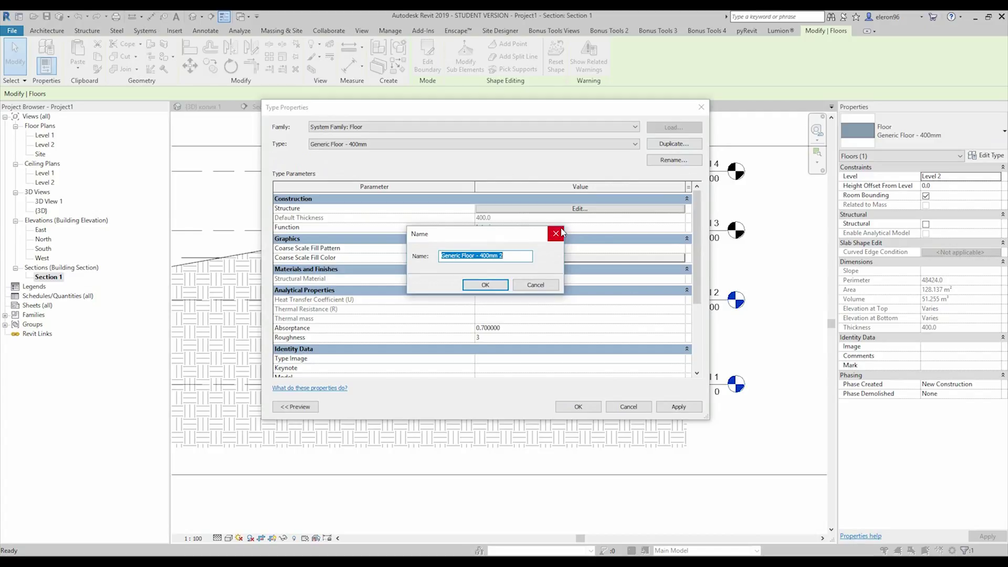
{"action": "type", "text": "Erth"}
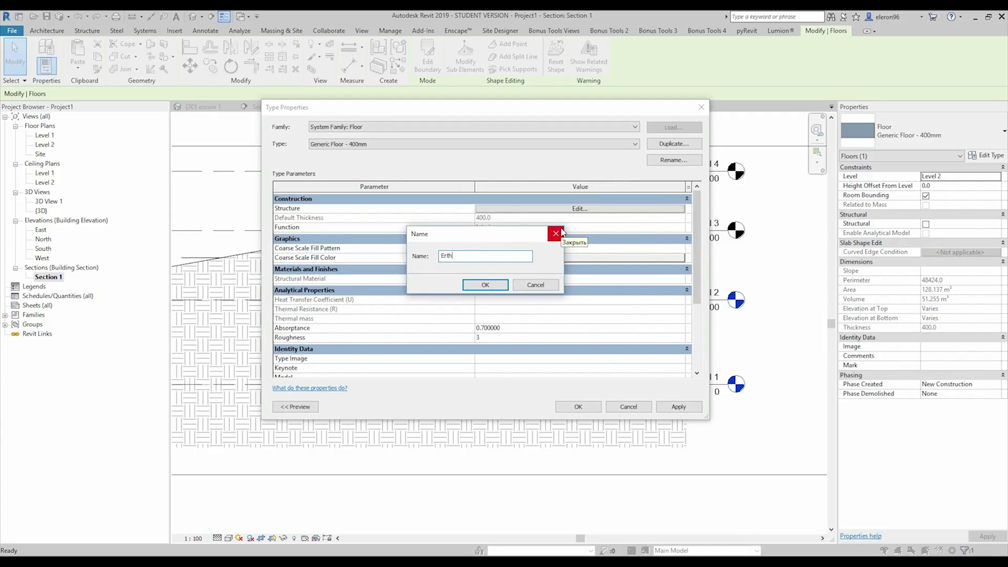
{"action": "left_click", "coordinate": [535, 285]}
{"action": "left_click", "coordinate": [689, 145]}
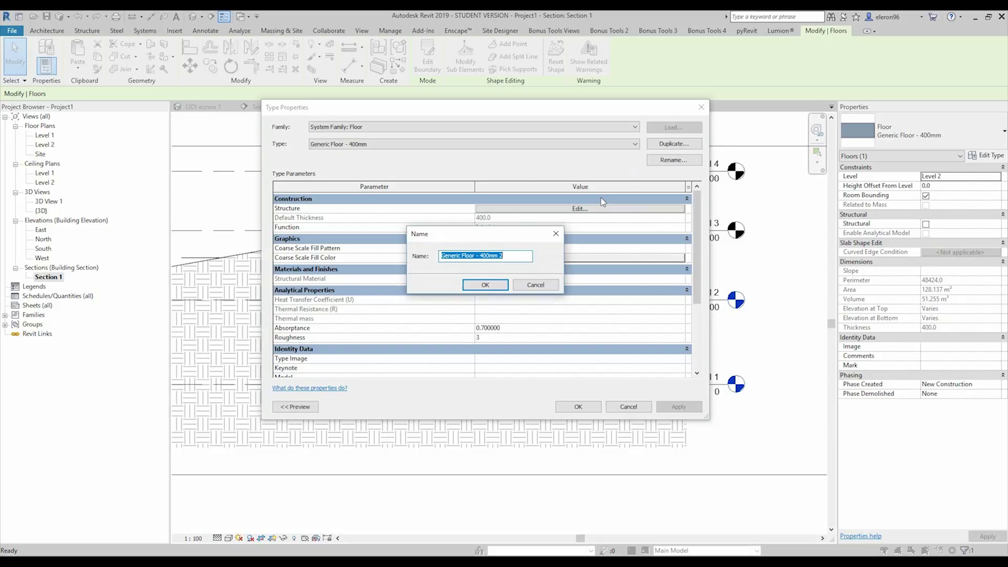
{"action": "type", "text": "Soil"}
{"action": "left_click", "coordinate": [470, 285]}
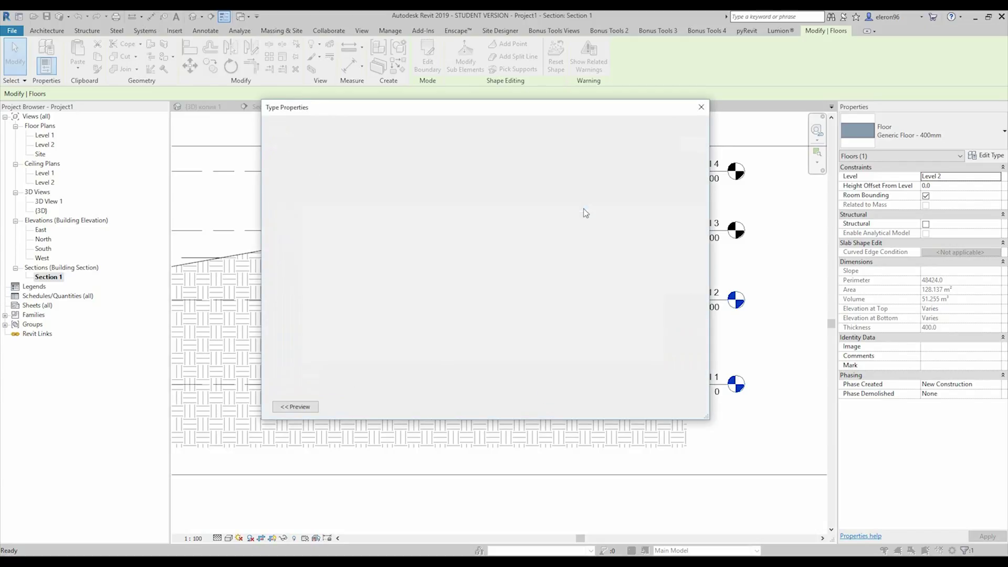
Set the Soil type's structure layer material to Earth and apply it to the floor.
{"action": "left_click", "coordinate": [584, 208]}
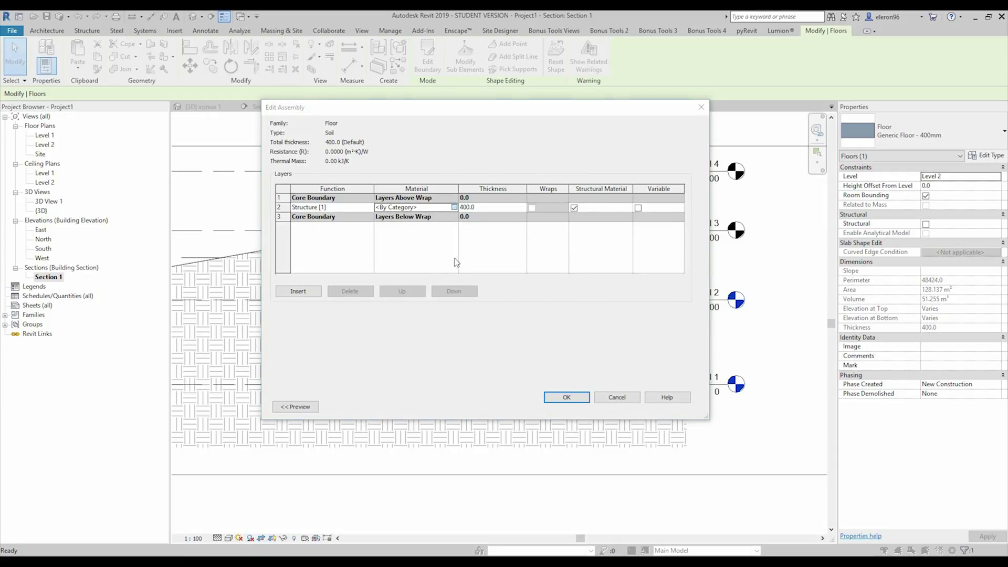
{"action": "left_click", "coordinate": [454, 206]}
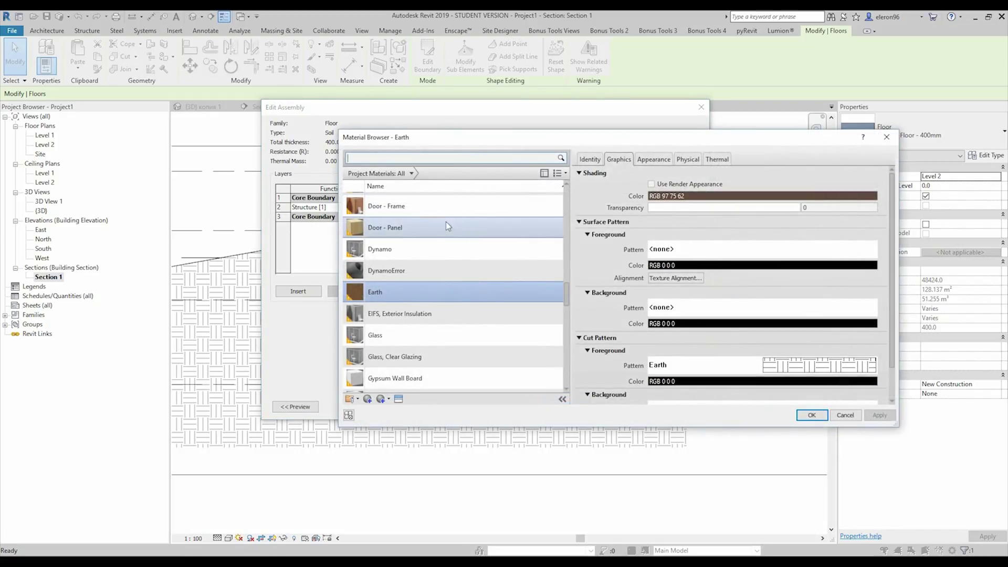
{"action": "left_click", "coordinate": [811, 415]}
{"action": "left_click", "coordinate": [581, 399]}
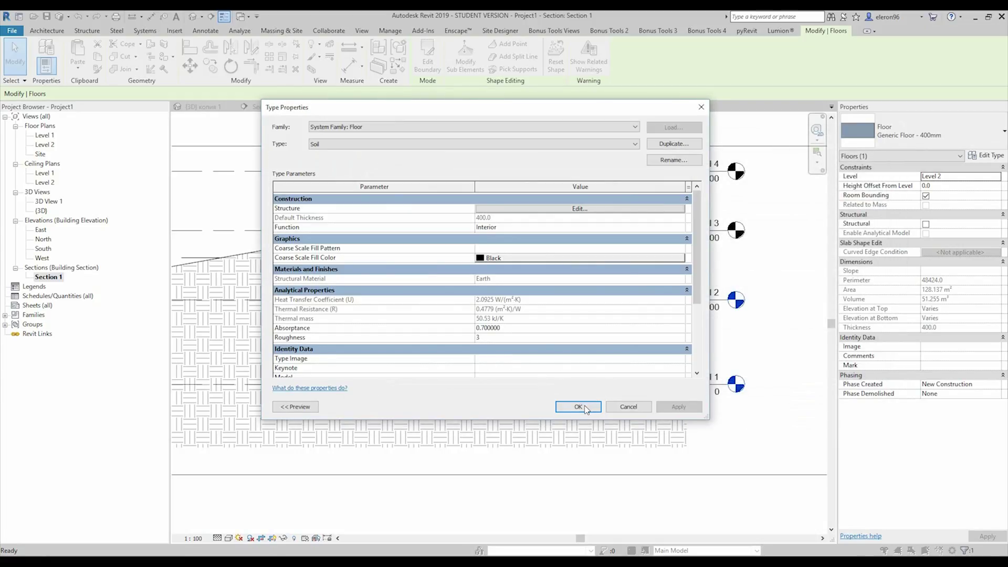
{"action": "left_click", "coordinate": [577, 407]}
{"action": "left_click", "coordinate": [469, 277]}
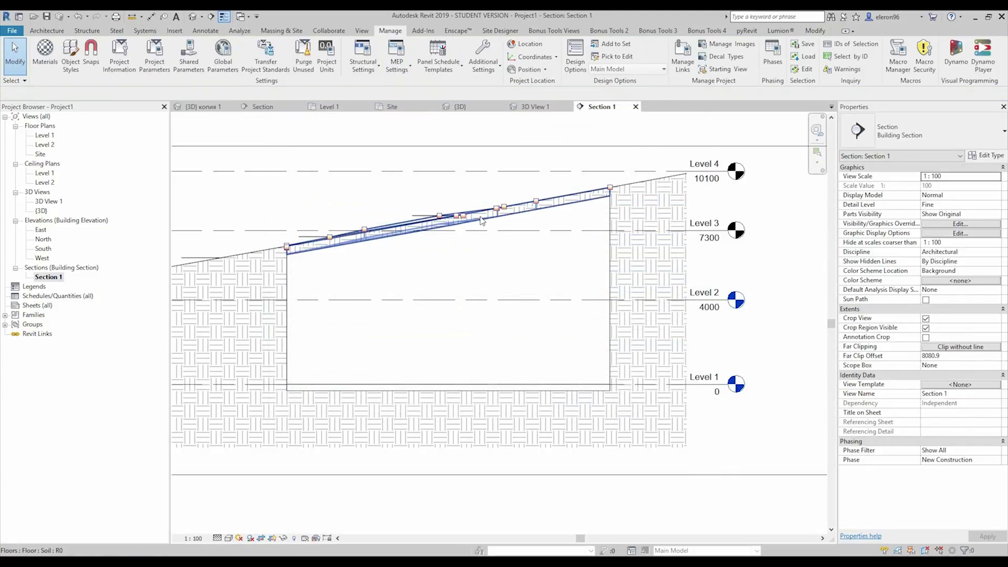
Change the Soil floor's Earth structure layer thickness from 400 to 1200.
{"action": "scroll", "coordinate": [415, 276], "scroll_direction": "up", "scroll_amount": 3}
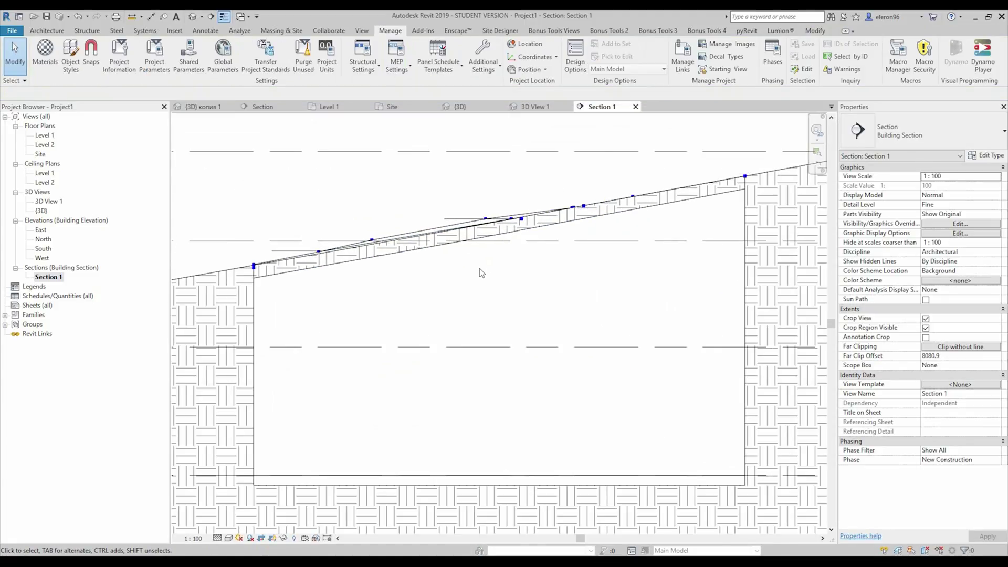
{"action": "left_click", "coordinate": [667, 202]}
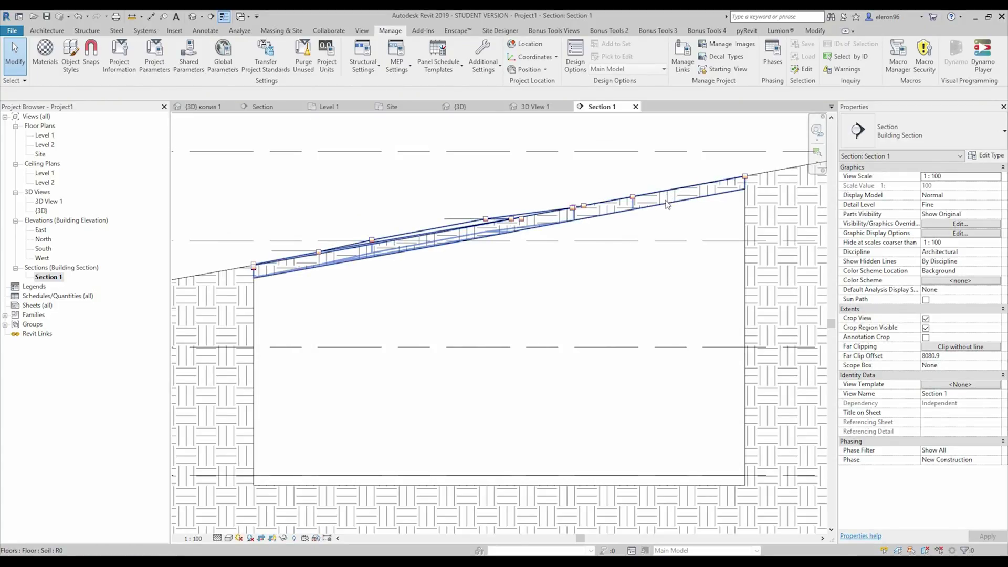
{"action": "left_click", "coordinate": [981, 158]}
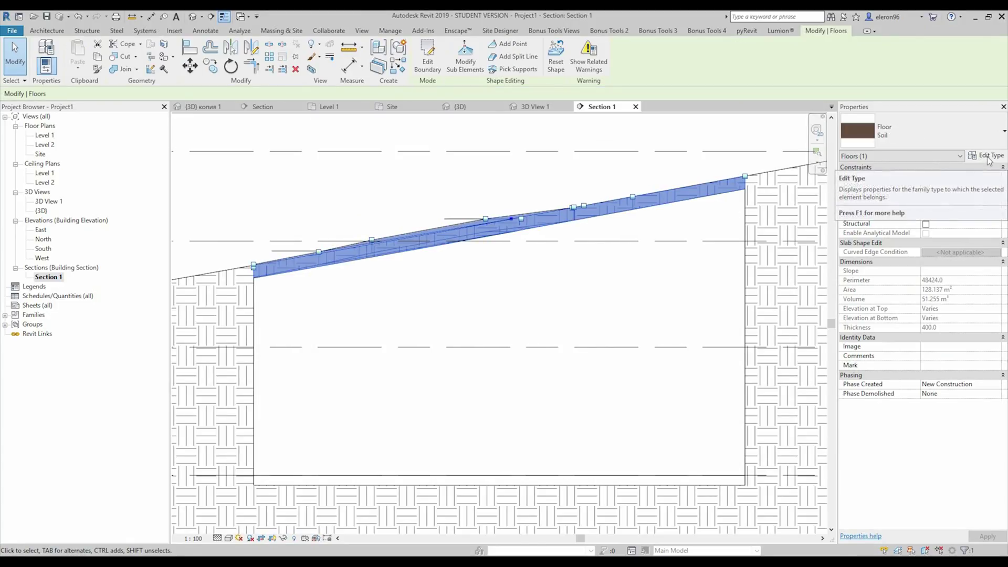
{"action": "left_click", "coordinate": [516, 208]}
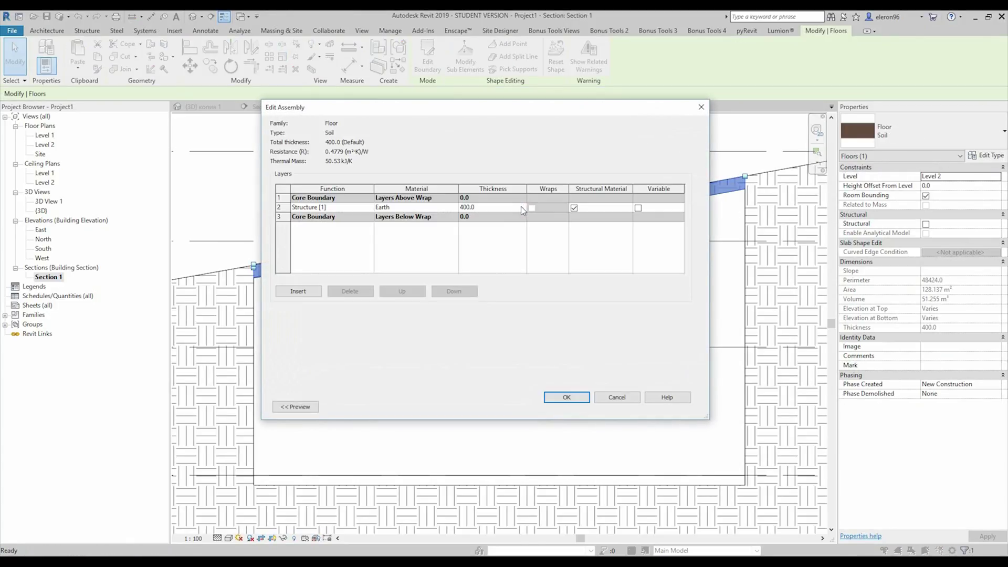
{"action": "left_click", "coordinate": [477, 207]}
{"action": "type", "text": "1200"}
{"action": "left_click", "coordinate": [564, 396]}
{"action": "left_click", "coordinate": [577, 405]}
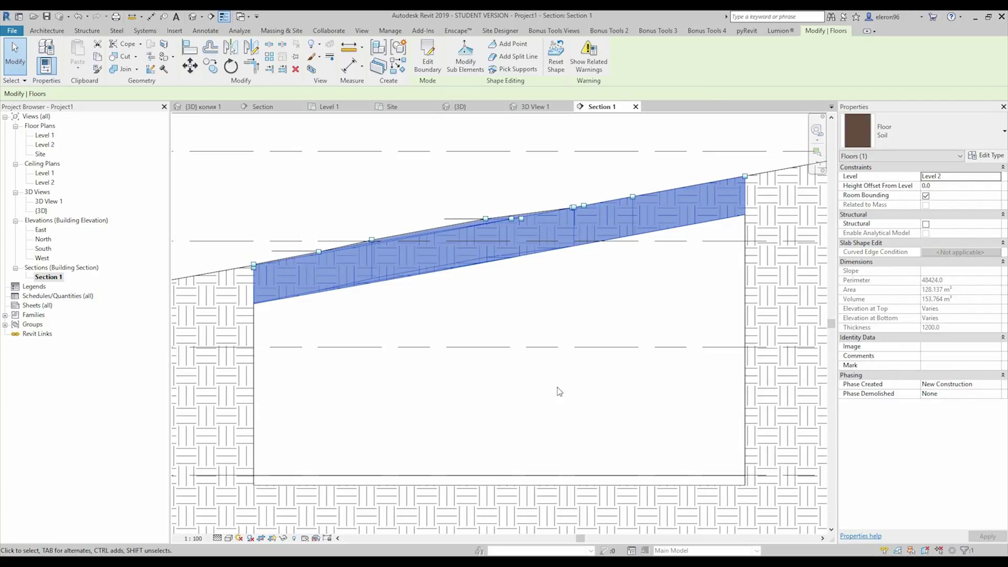
{"action": "left_click", "coordinate": [458, 302]}
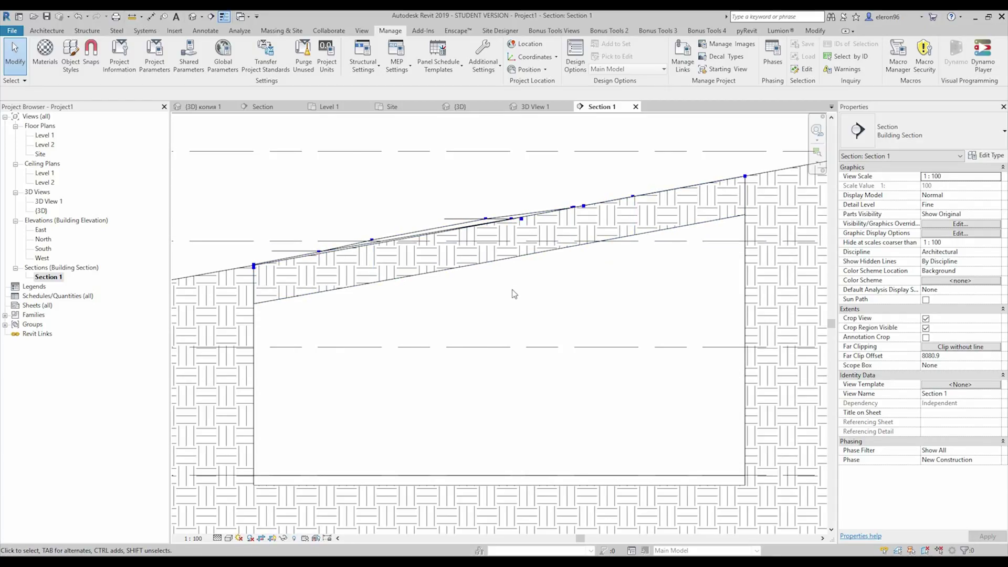
Pan and zoom the section, then open the Level 1 and Site floor plans.
{"action": "middle_click_drag", "start_coordinate": [514, 294], "coordinate": [511, 283]}
{"action": "left_click", "coordinate": [46, 31]}
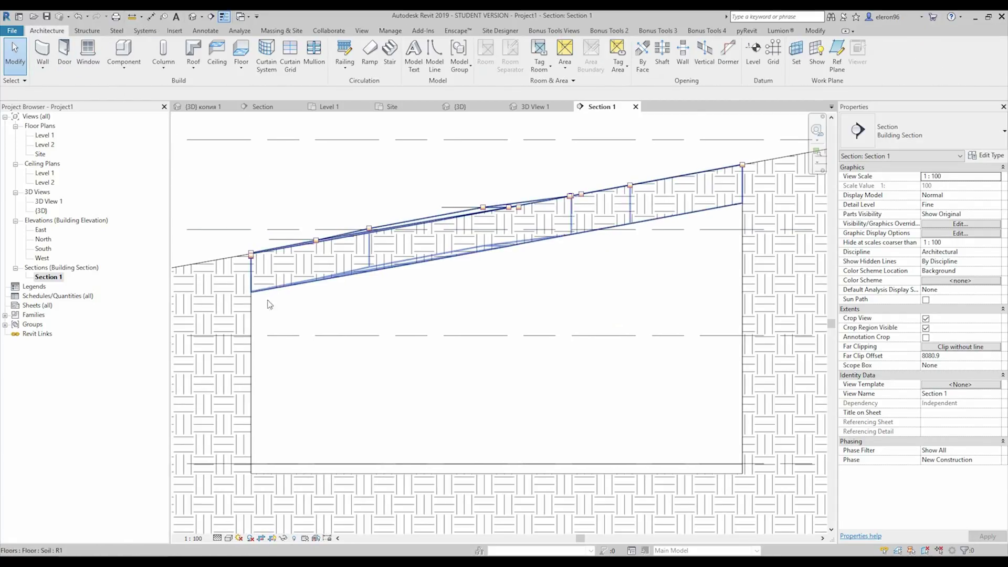
{"action": "scroll", "coordinate": [660, 325], "scroll_direction": "down", "scroll_amount": 2}
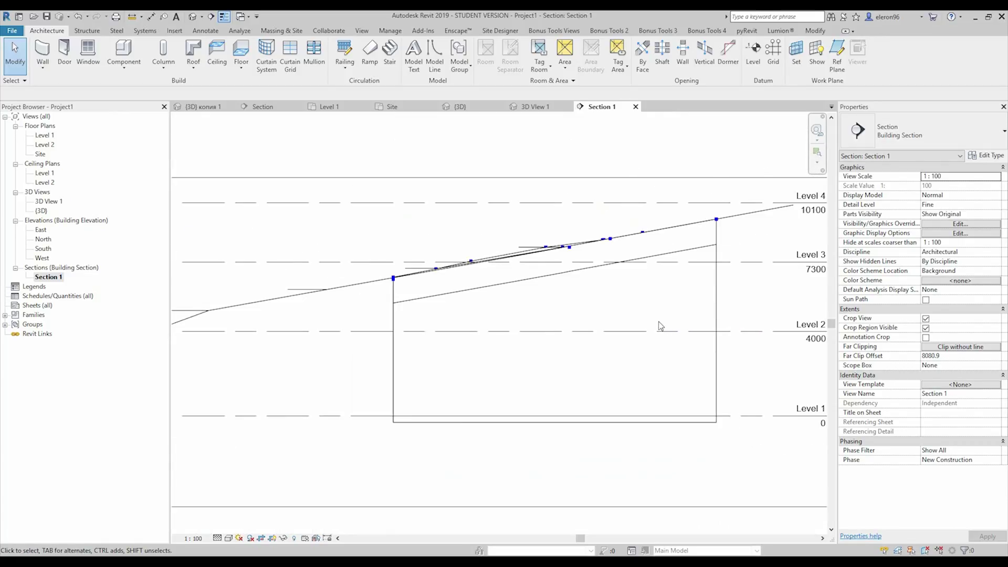
{"action": "scroll", "coordinate": [659, 326], "scroll_direction": "down", "scroll_amount": 1}
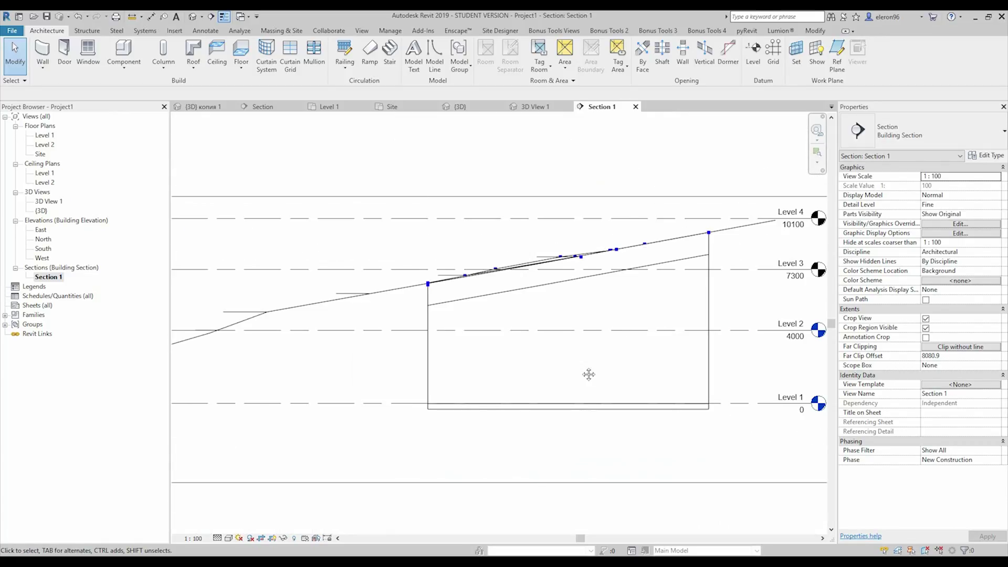
{"action": "middle_click_drag", "start_coordinate": [588, 374], "coordinate": [540, 376]}
{"action": "scroll", "coordinate": [483, 359], "scroll_direction": "up", "scroll_amount": 2}
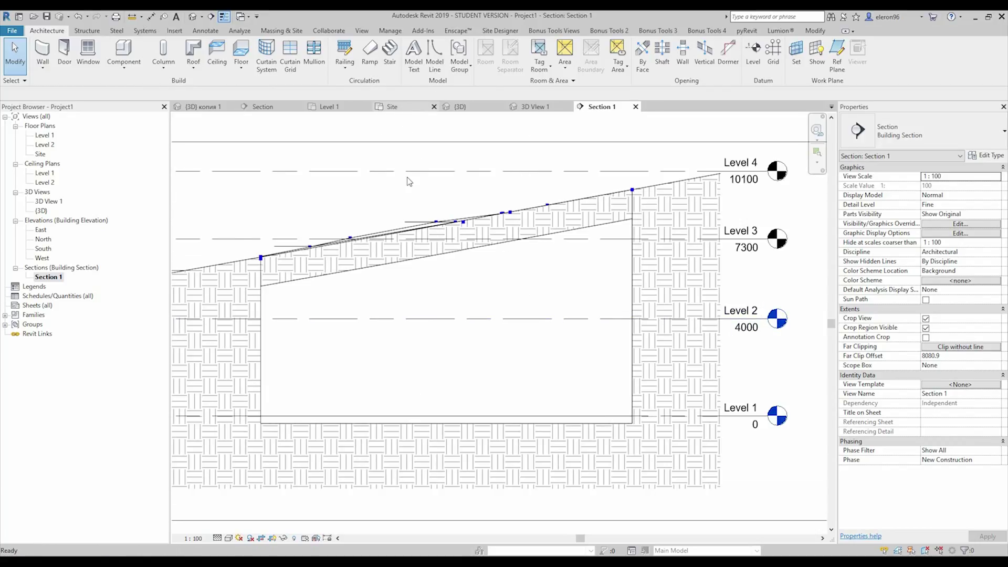
{"action": "double_click", "coordinate": [43, 136]}
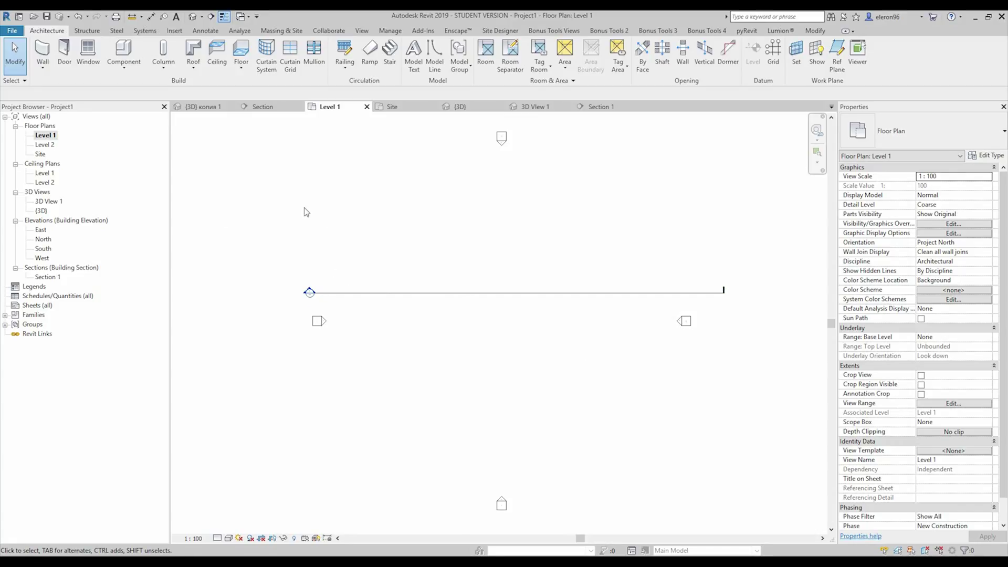
{"action": "left_click", "coordinate": [41, 153]}
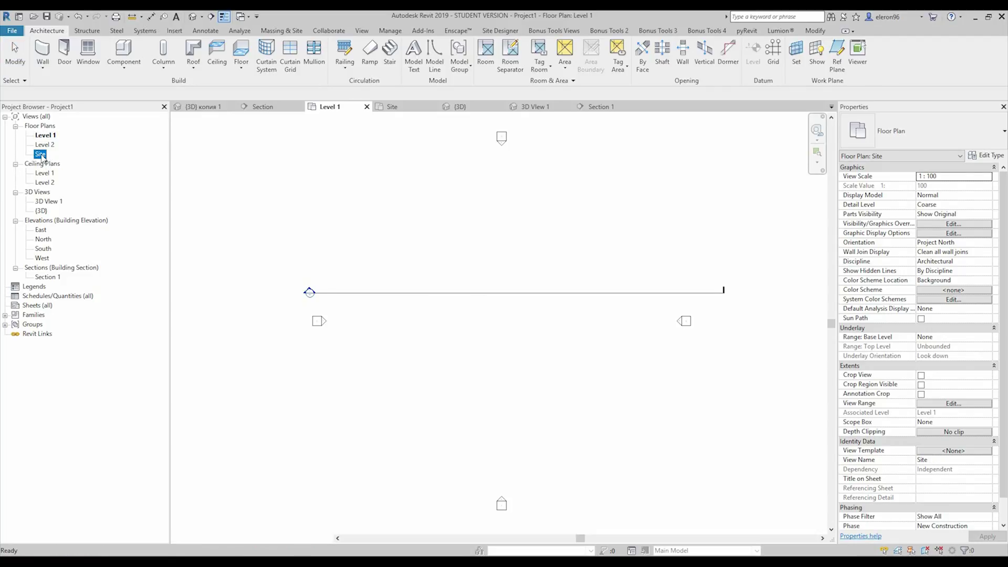
Set up Generic - 200mm walls with top constraint Level 3 and exterior finish face location line.
{"action": "left_click", "coordinate": [43, 50]}
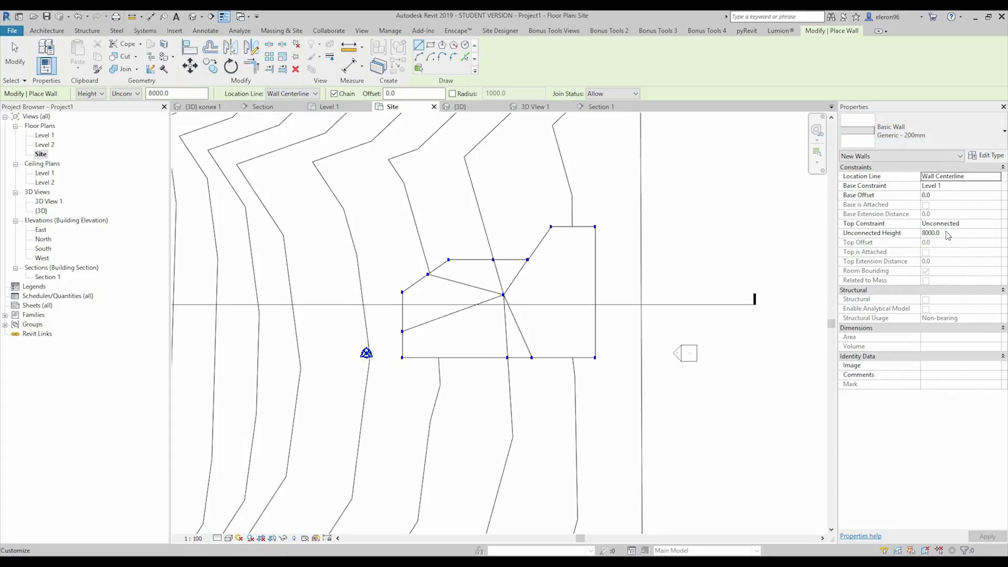
{"action": "left_click", "coordinate": [996, 223]}
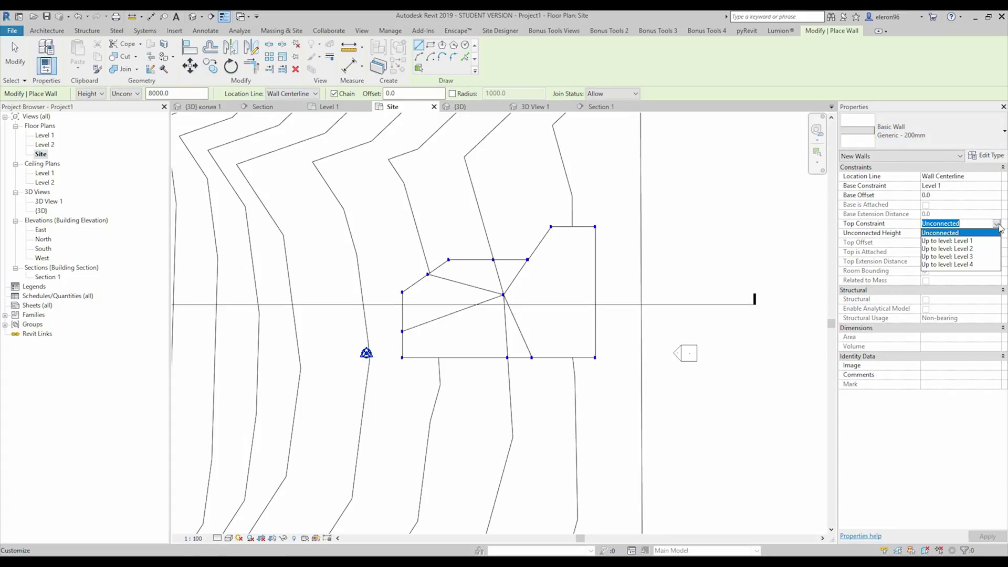
{"action": "left_click", "coordinate": [972, 257]}
{"action": "scroll", "coordinate": [401, 296], "scroll_direction": "up", "scroll_amount": 3}
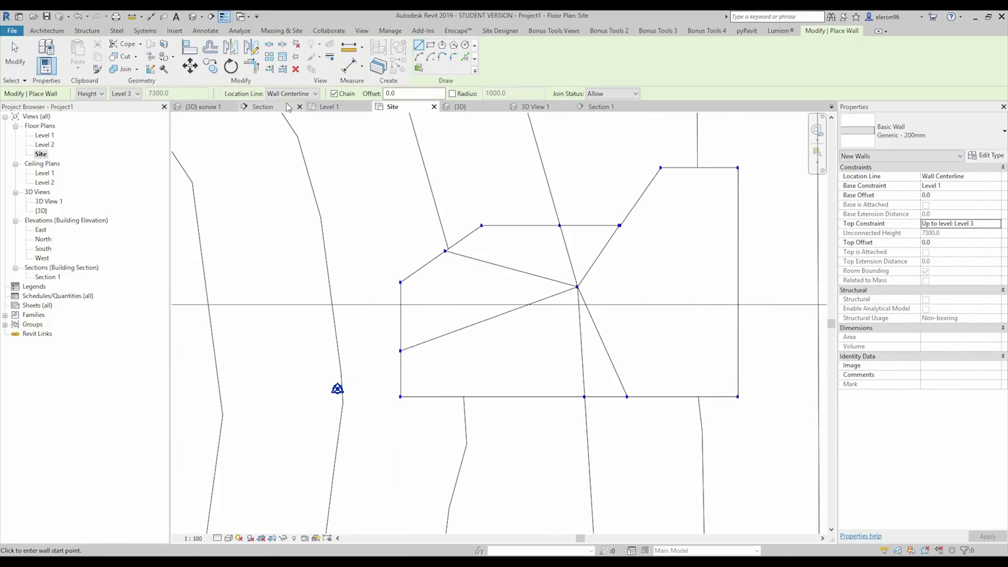
{"action": "left_click", "coordinate": [310, 93]}
{"action": "left_click", "coordinate": [293, 118]}
Draw a closed loop of walls along the pad outline's corners on the Site plan.
{"action": "left_click", "coordinate": [400, 283]}
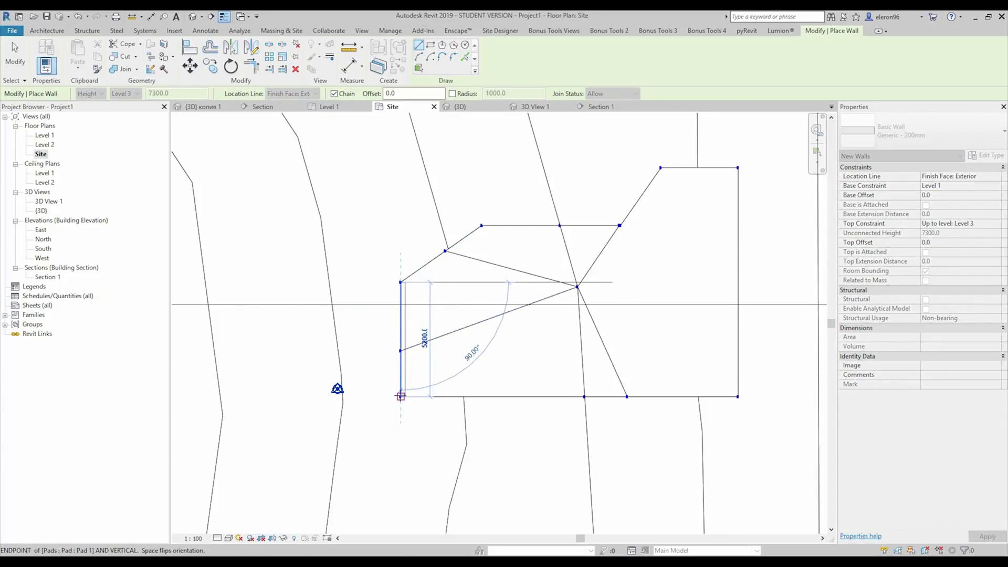
{"action": "left_click", "coordinate": [400, 394]}
{"action": "left_click", "coordinate": [738, 396]}
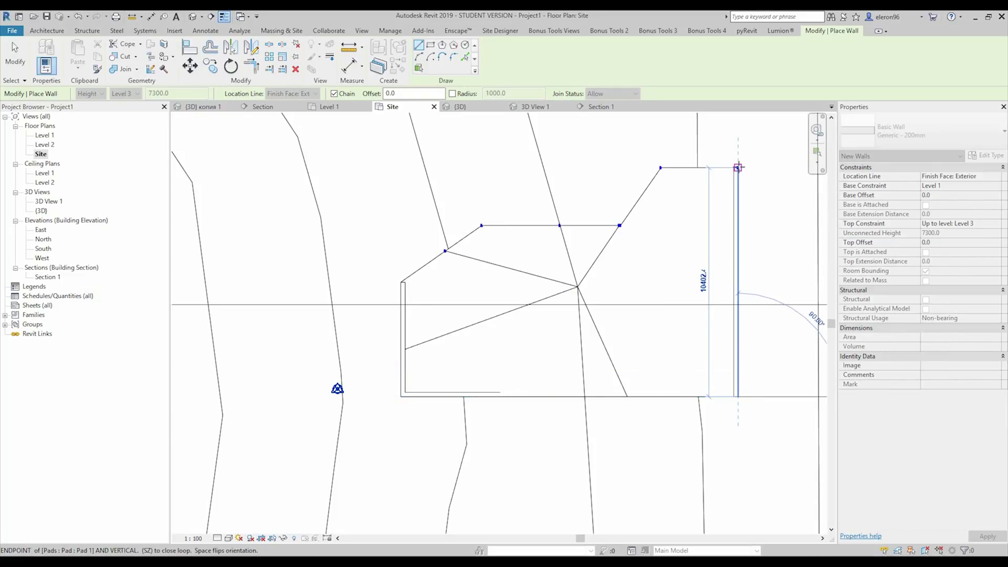
{"action": "left_click", "coordinate": [737, 168]}
{"action": "left_click", "coordinate": [660, 168]}
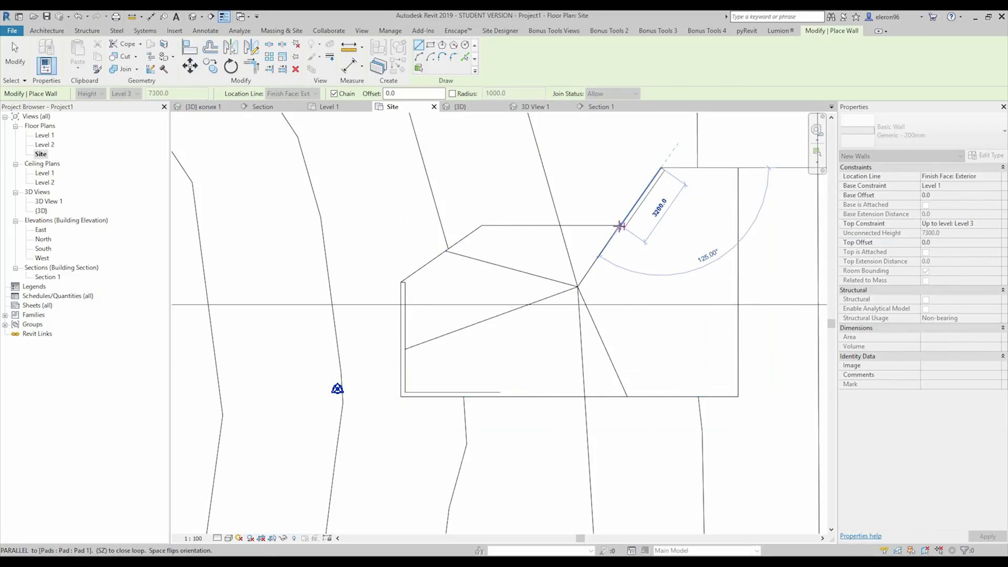
{"action": "left_click", "coordinate": [619, 226]}
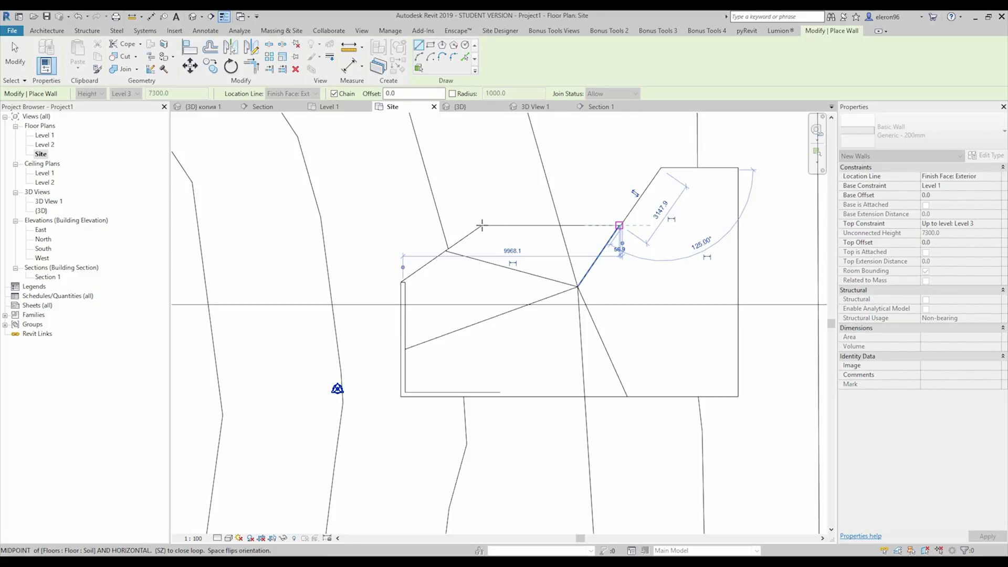
{"action": "left_click", "coordinate": [482, 225]}
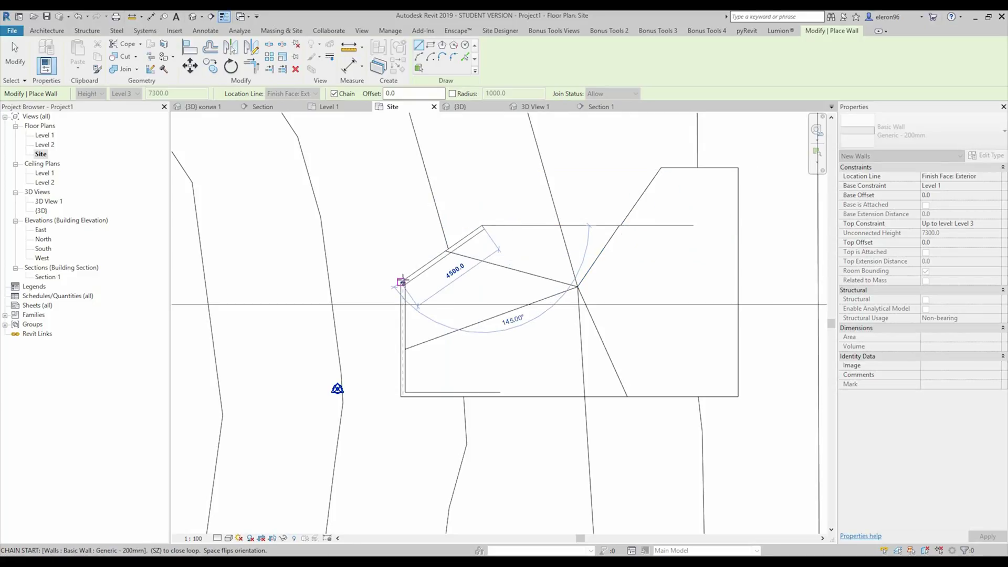
{"action": "left_click", "coordinate": [400, 282]}
{"action": "key", "text": "Escape"}
{"action": "key", "text": "Escape"}
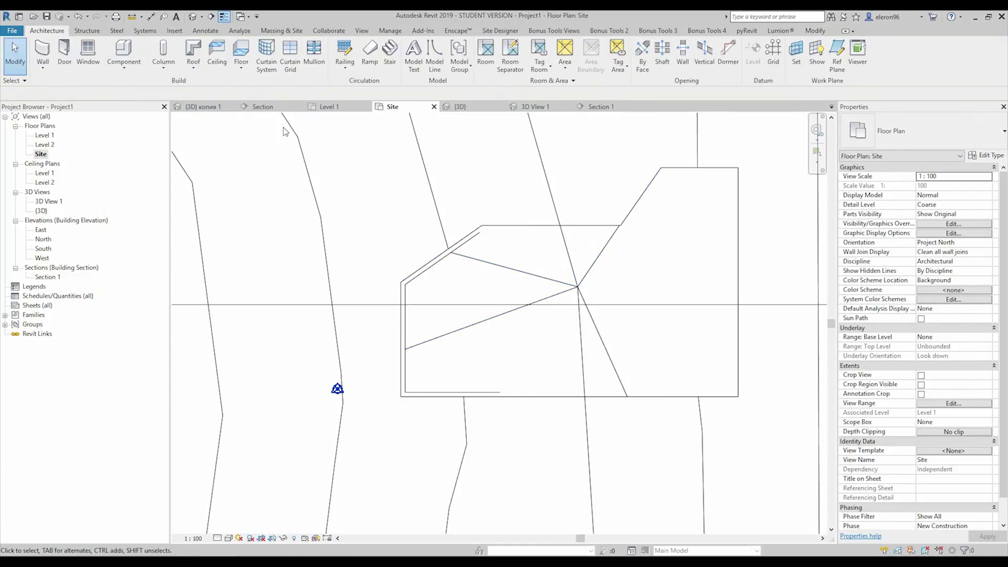
Switch from Level 1 to 3D View 1 and orbit toward the walled pit in the earth block.
{"action": "left_click", "coordinate": [321, 107]}
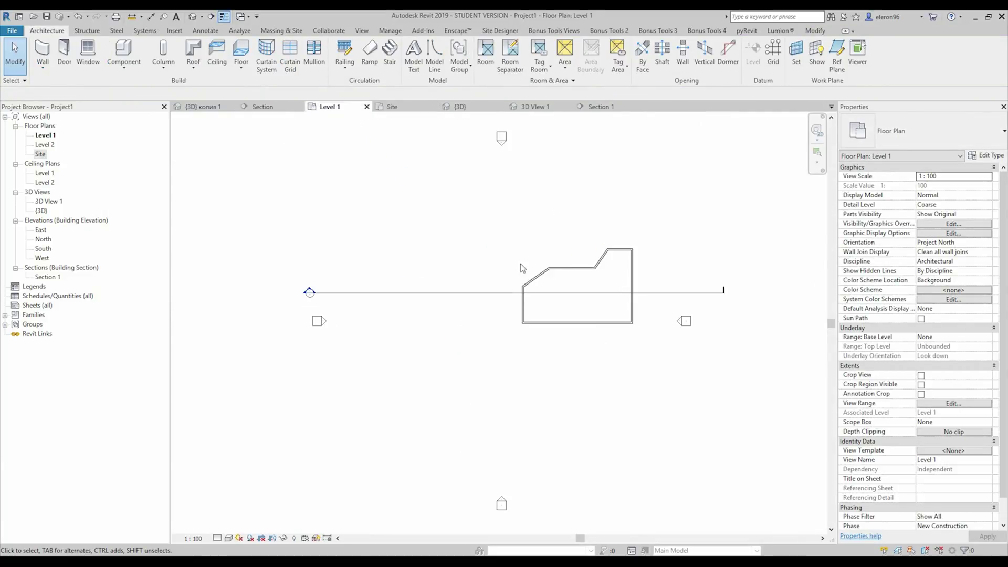
{"action": "scroll", "coordinate": [623, 259], "scroll_direction": "up", "scroll_amount": 4}
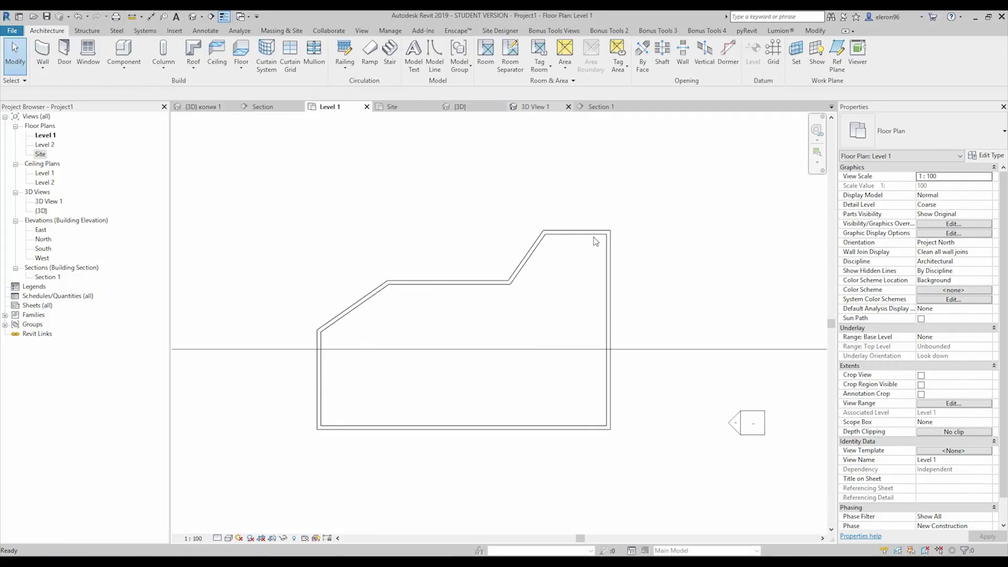
{"action": "left_click", "coordinate": [522, 106]}
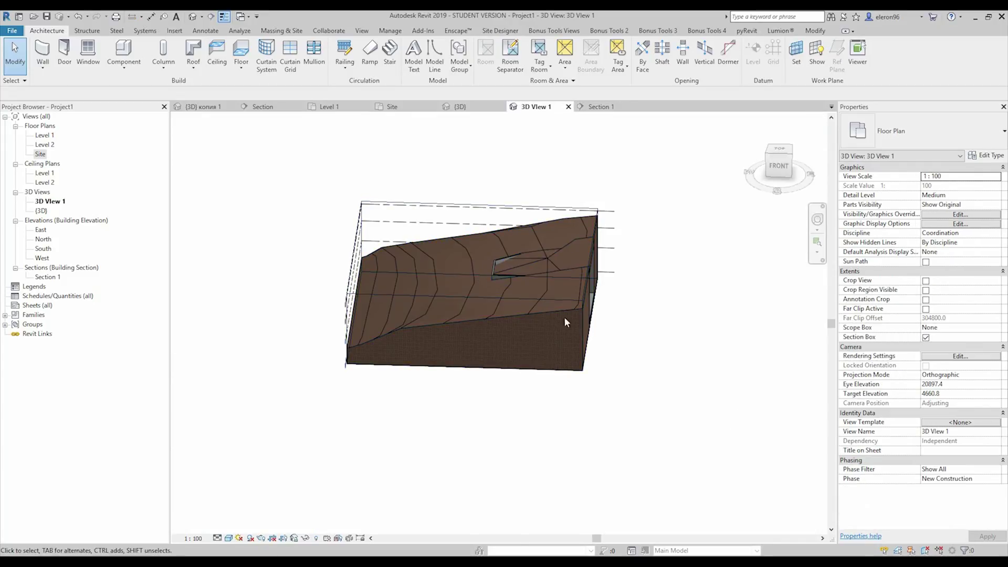
{"action": "middle_click_drag", "start_coordinate": [564, 320], "coordinate": [349, 264], "text": "shift"}
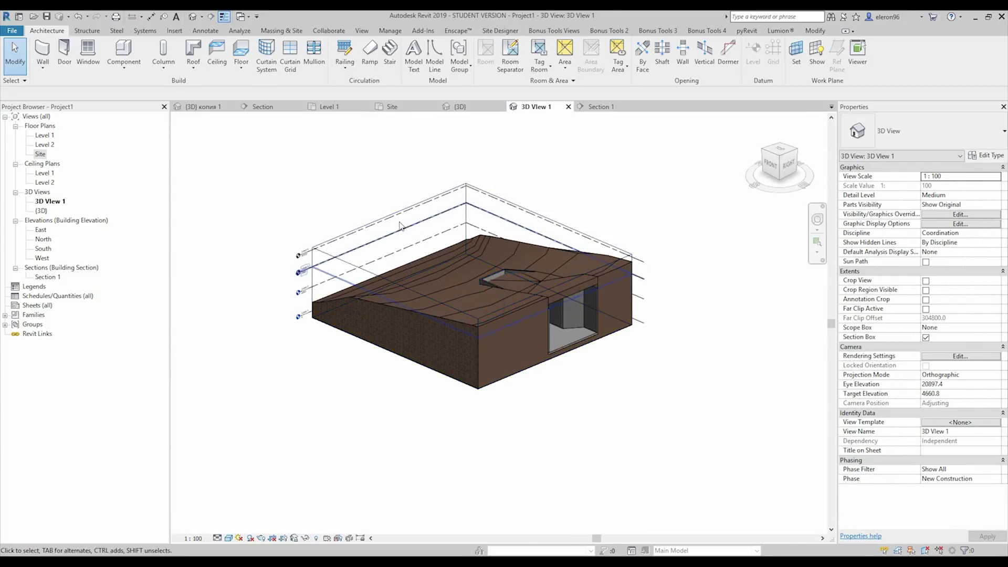
{"action": "left_click", "coordinate": [349, 263]}
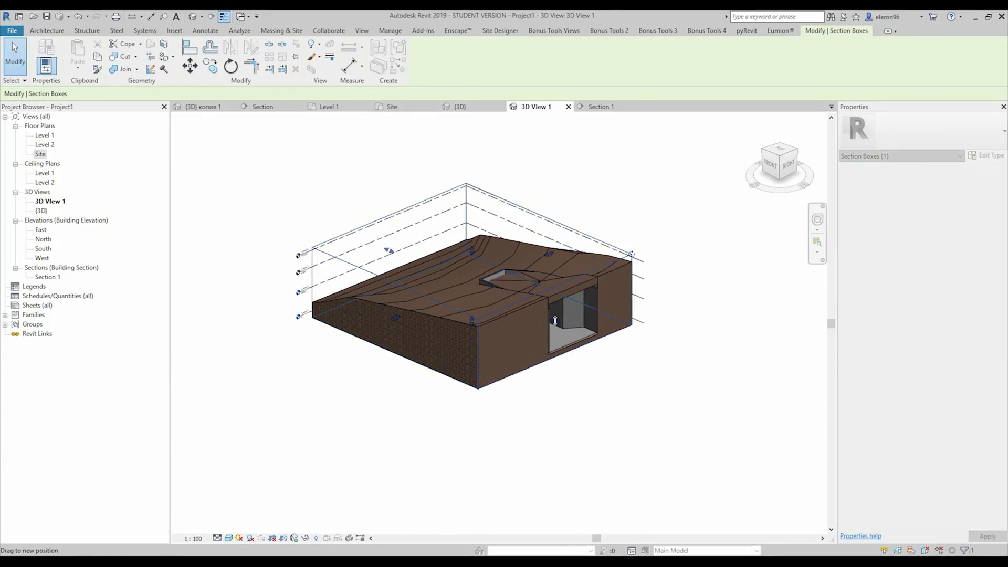
{"action": "middle_click_drag", "start_coordinate": [554, 320], "coordinate": [494, 249], "text": "shift"}
{"action": "scroll", "coordinate": [449, 304], "scroll_direction": "up", "scroll_amount": 4}
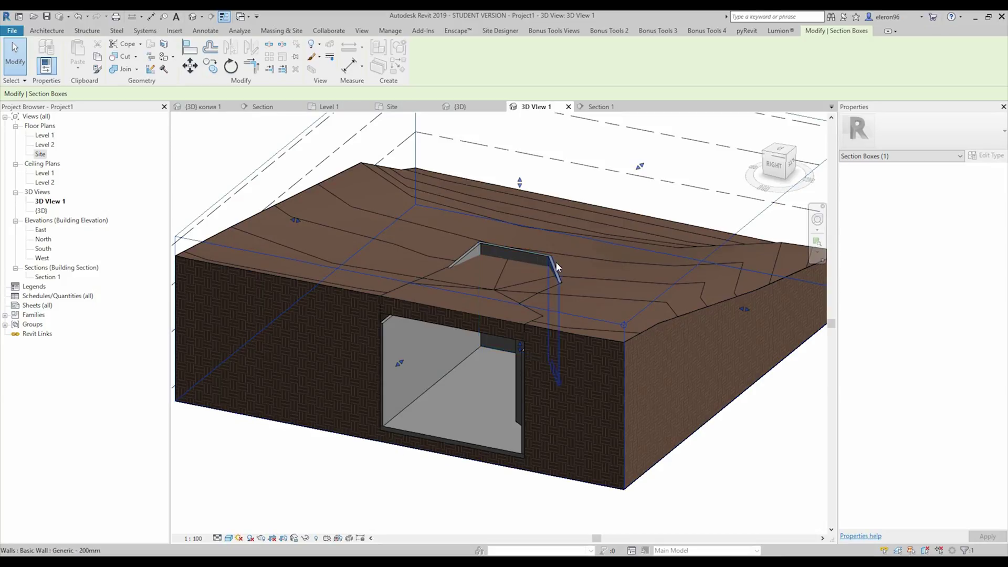
{"action": "middle_click_drag", "start_coordinate": [488, 308], "coordinate": [499, 309]}
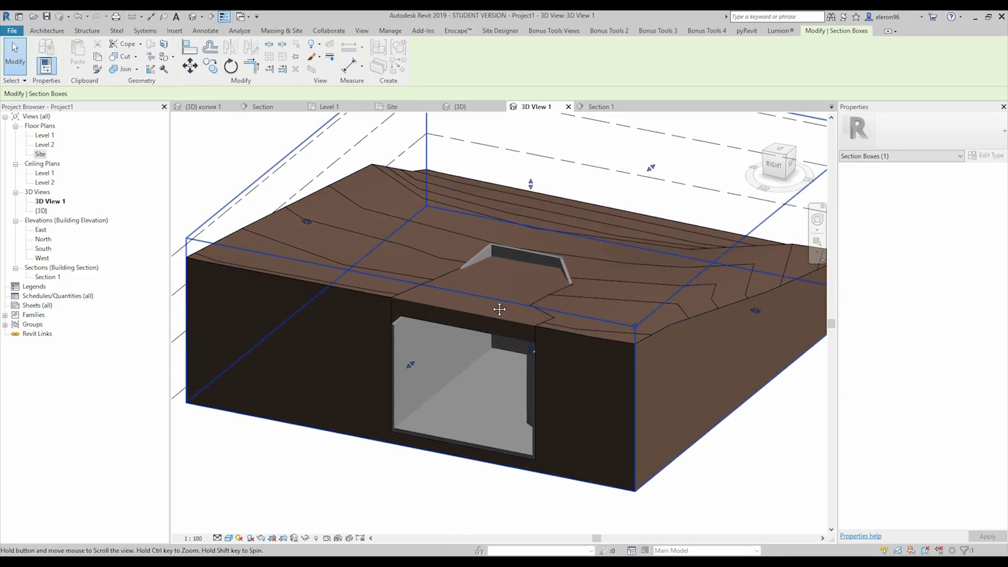
Attach the tops of the walls around the opening to the sloped earth floor.
{"action": "left_click", "coordinate": [398, 341]}
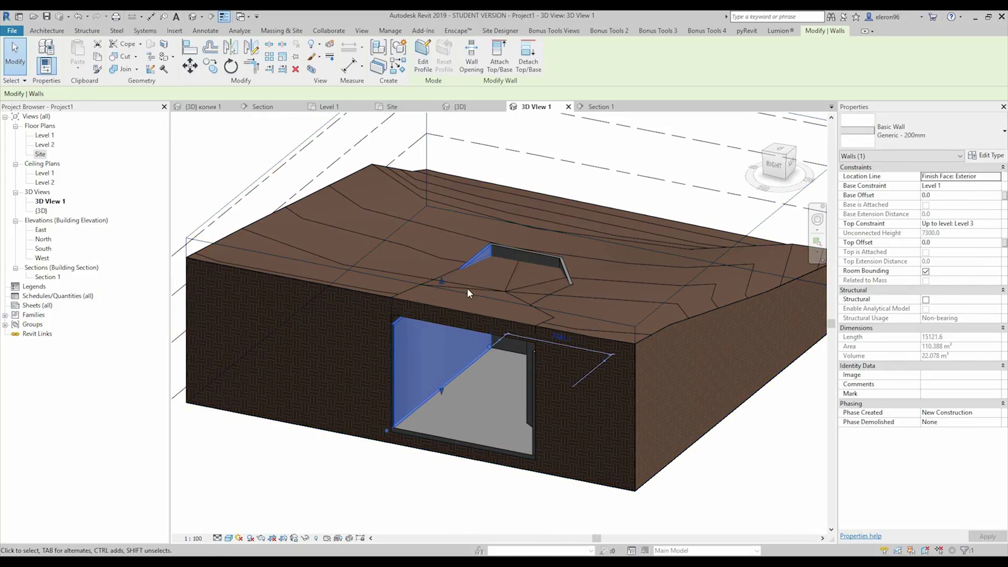
{"action": "left_click", "coordinate": [497, 57]}
{"action": "left_click", "coordinate": [452, 326]}
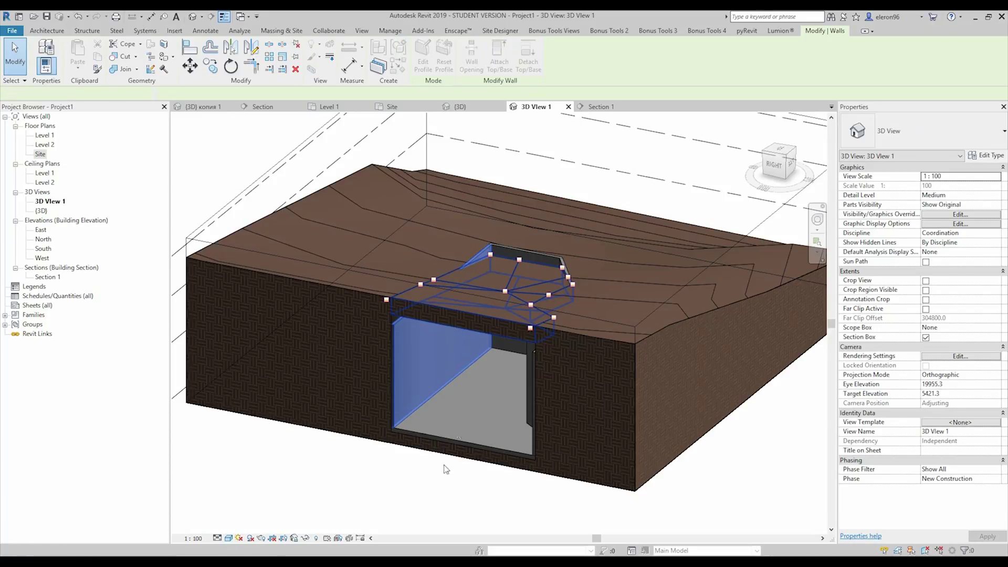
{"action": "key", "text": "Tab"}
{"action": "left_click", "coordinate": [531, 253], "text": "ctrl"}
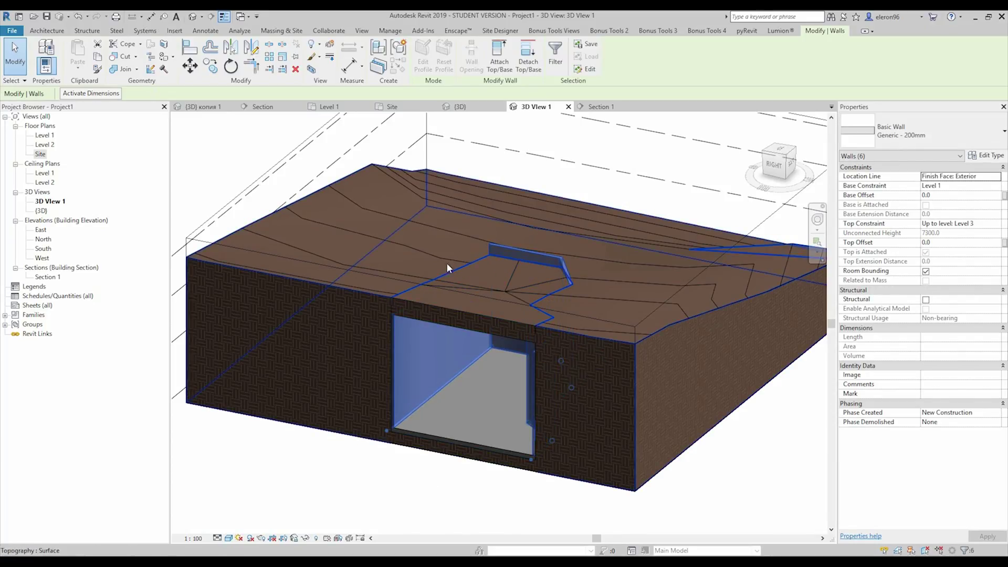
{"action": "left_click", "coordinate": [498, 55]}
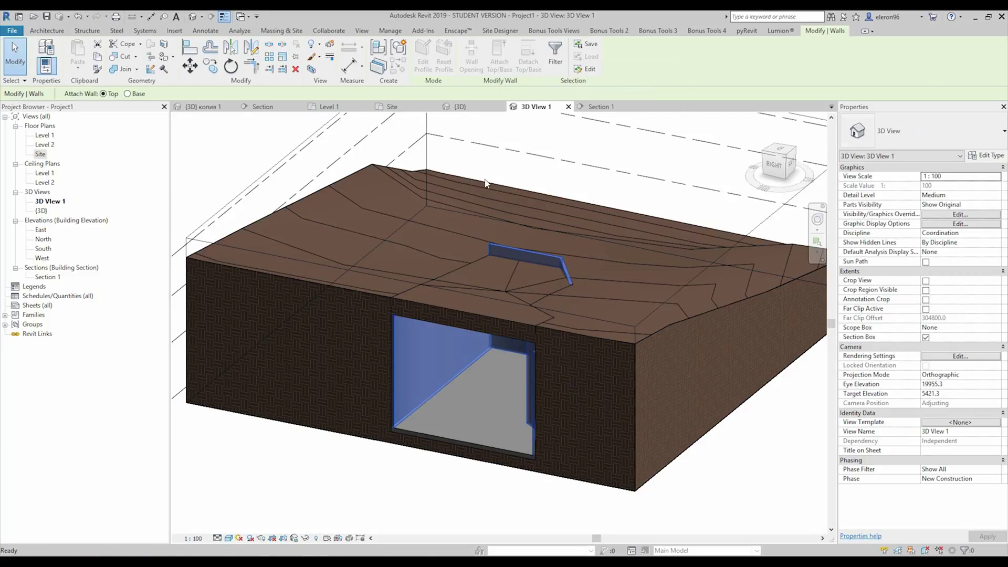
{"action": "left_click", "coordinate": [462, 313]}
{"action": "middle_click_drag", "start_coordinate": [473, 433], "coordinate": [515, 414], "text": "shift"}
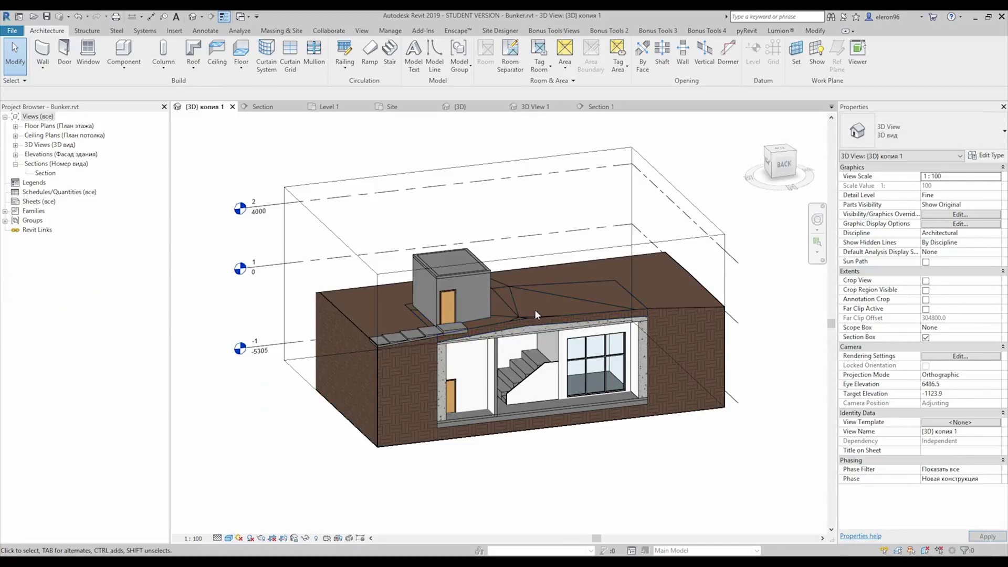
Orbit the Bunker.rvt example to view it from the back.
{"action": "mouse_move", "coordinate": [578, 399]}
{"action": "middle_mouse_down", "text": "shift"}
{"action": "mouse_move", "coordinate": [558, 404]}
{"action": "mouse_move", "coordinate": [588, 378]}
{"action": "mouse_move", "coordinate": [620, 409]}
{"action": "mouse_move", "coordinate": [671, 360]}
{"action": "mouse_move", "coordinate": [581, 399]}
{"action": "middle_mouse_up", "text": "shift"}
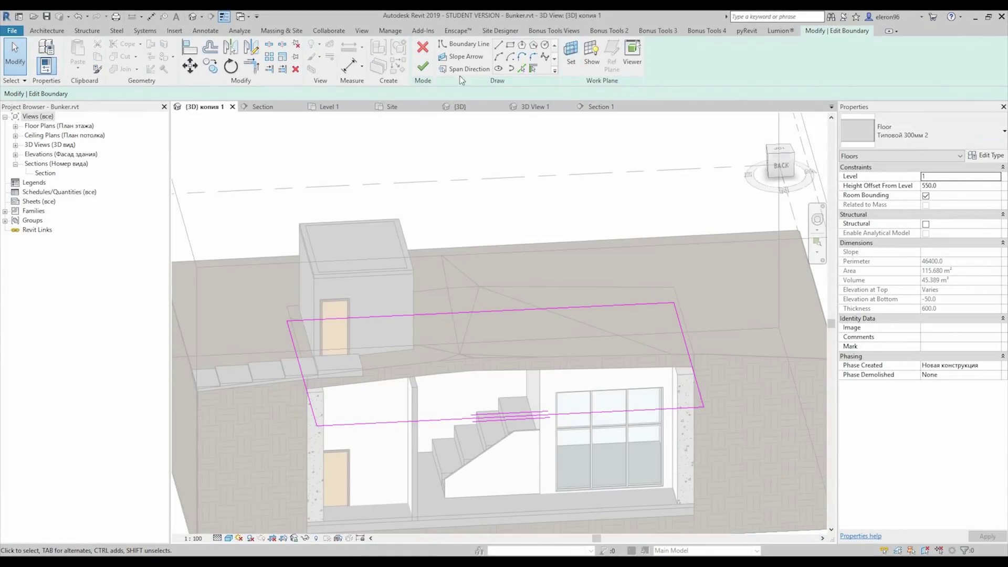
Finish the roof boundary edit, decline attaching walls to the slab, and deselect it.
{"action": "left_click", "coordinate": [423, 66]}
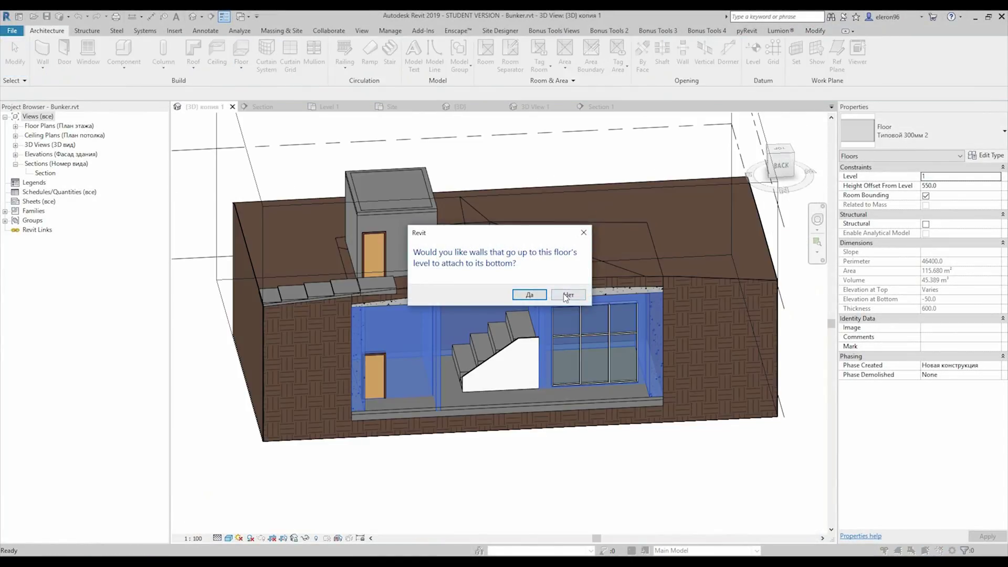
{"action": "left_click", "coordinate": [567, 295]}
{"action": "scroll", "coordinate": [533, 518], "scroll_direction": "up", "scroll_amount": 2}
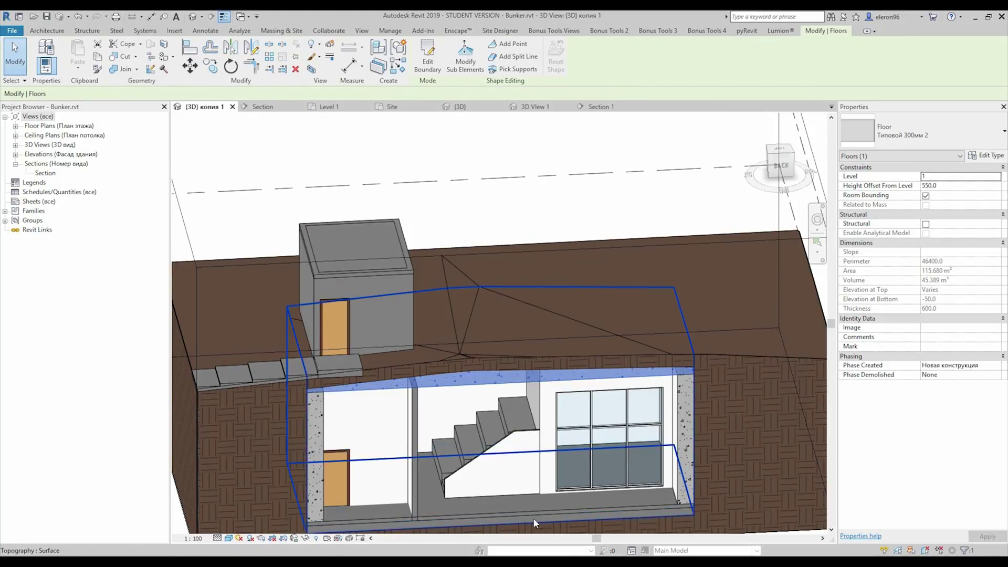
{"action": "left_click", "coordinate": [523, 217]}
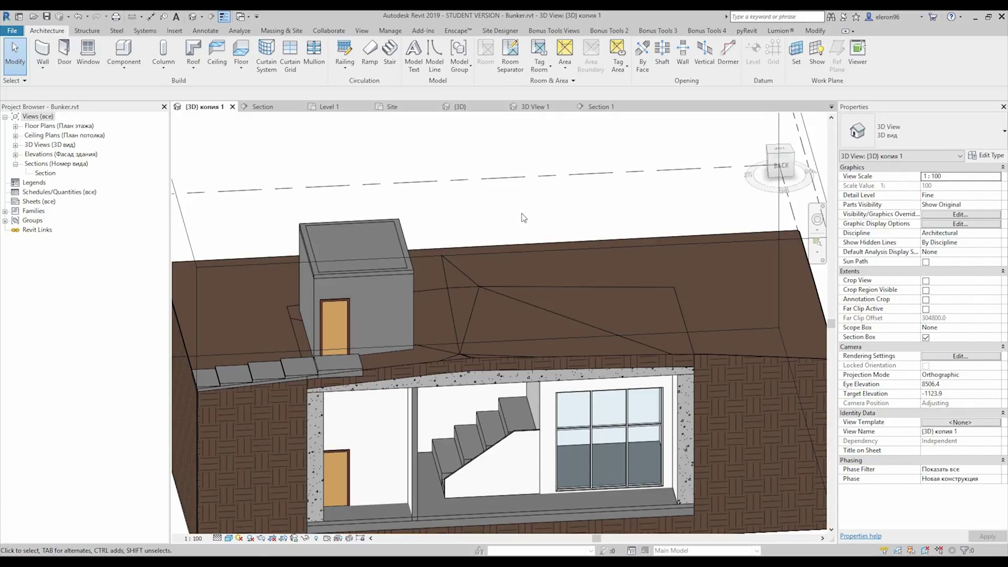
{"action": "left_click", "coordinate": [488, 355]}
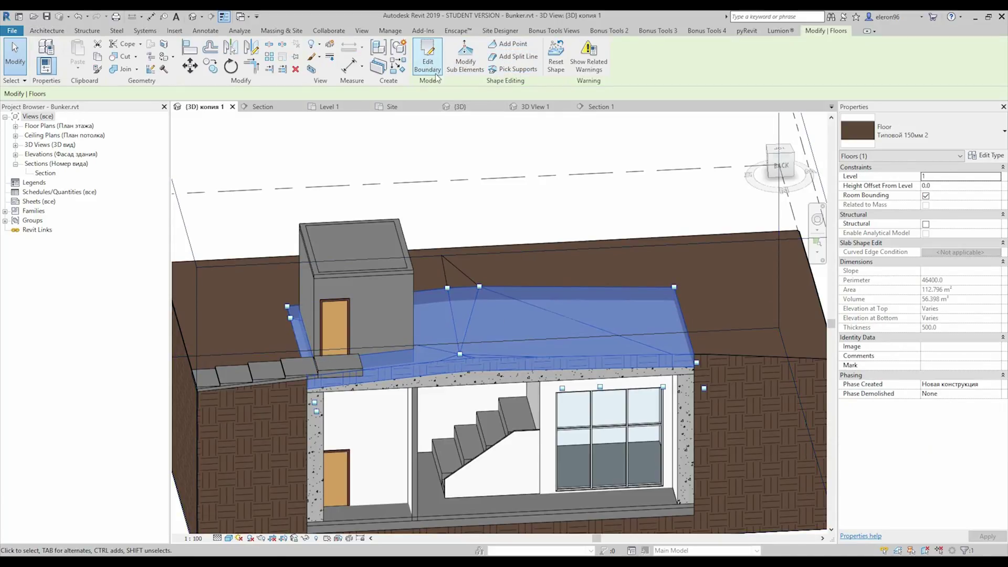
{"action": "key", "text": "Escape"}
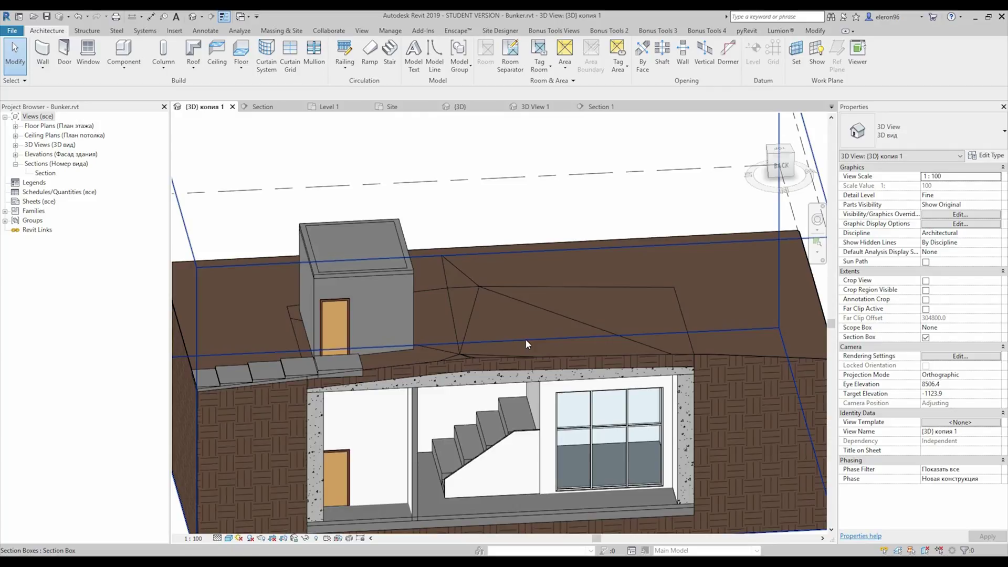
{"action": "left_click", "coordinate": [478, 386]}
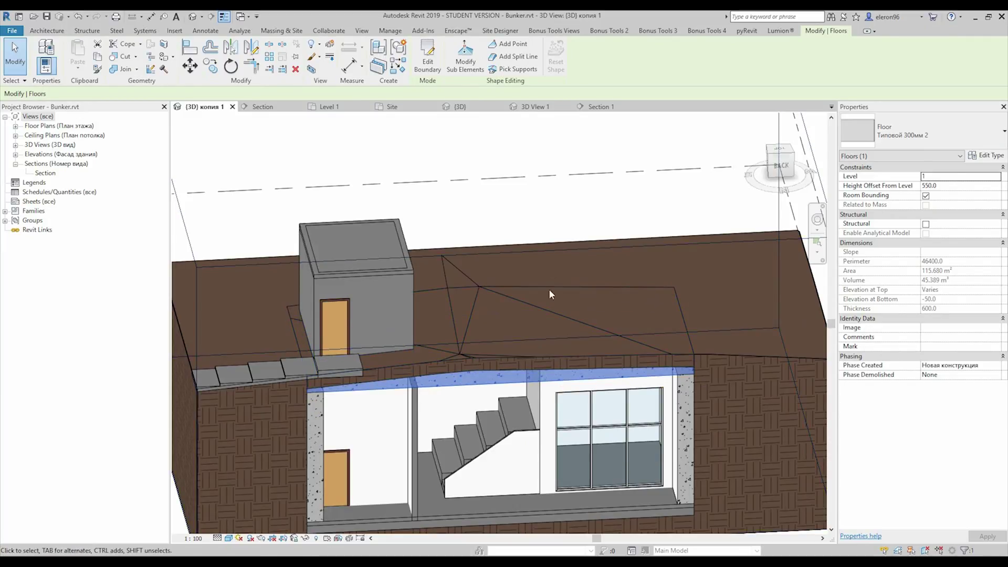
{"action": "left_click", "coordinate": [558, 213]}
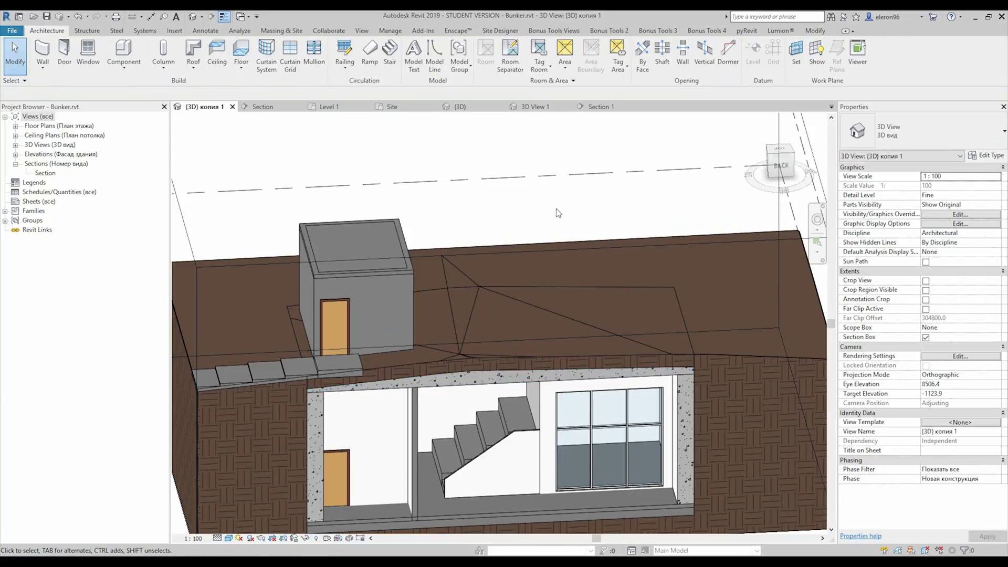